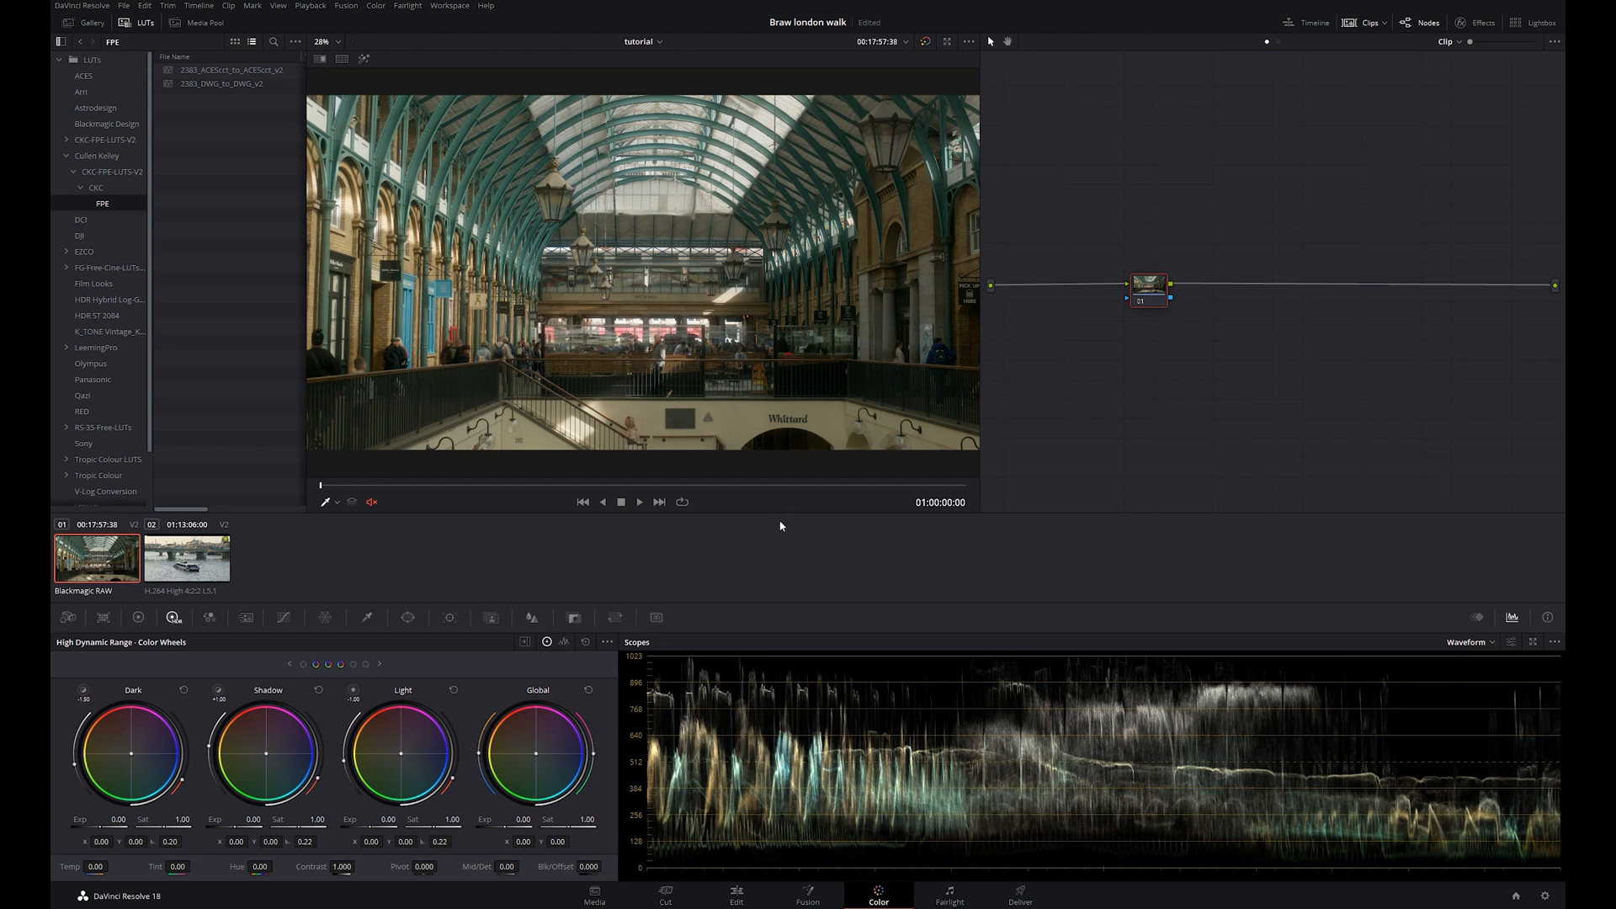
Set the project's color science to DaVinci YRGB Color Managed, disable automatic color management and choose HDR DaVinci Wide Gamut Intermediate processing
click(126, 6)
click(182, 237)
click(572, 187)
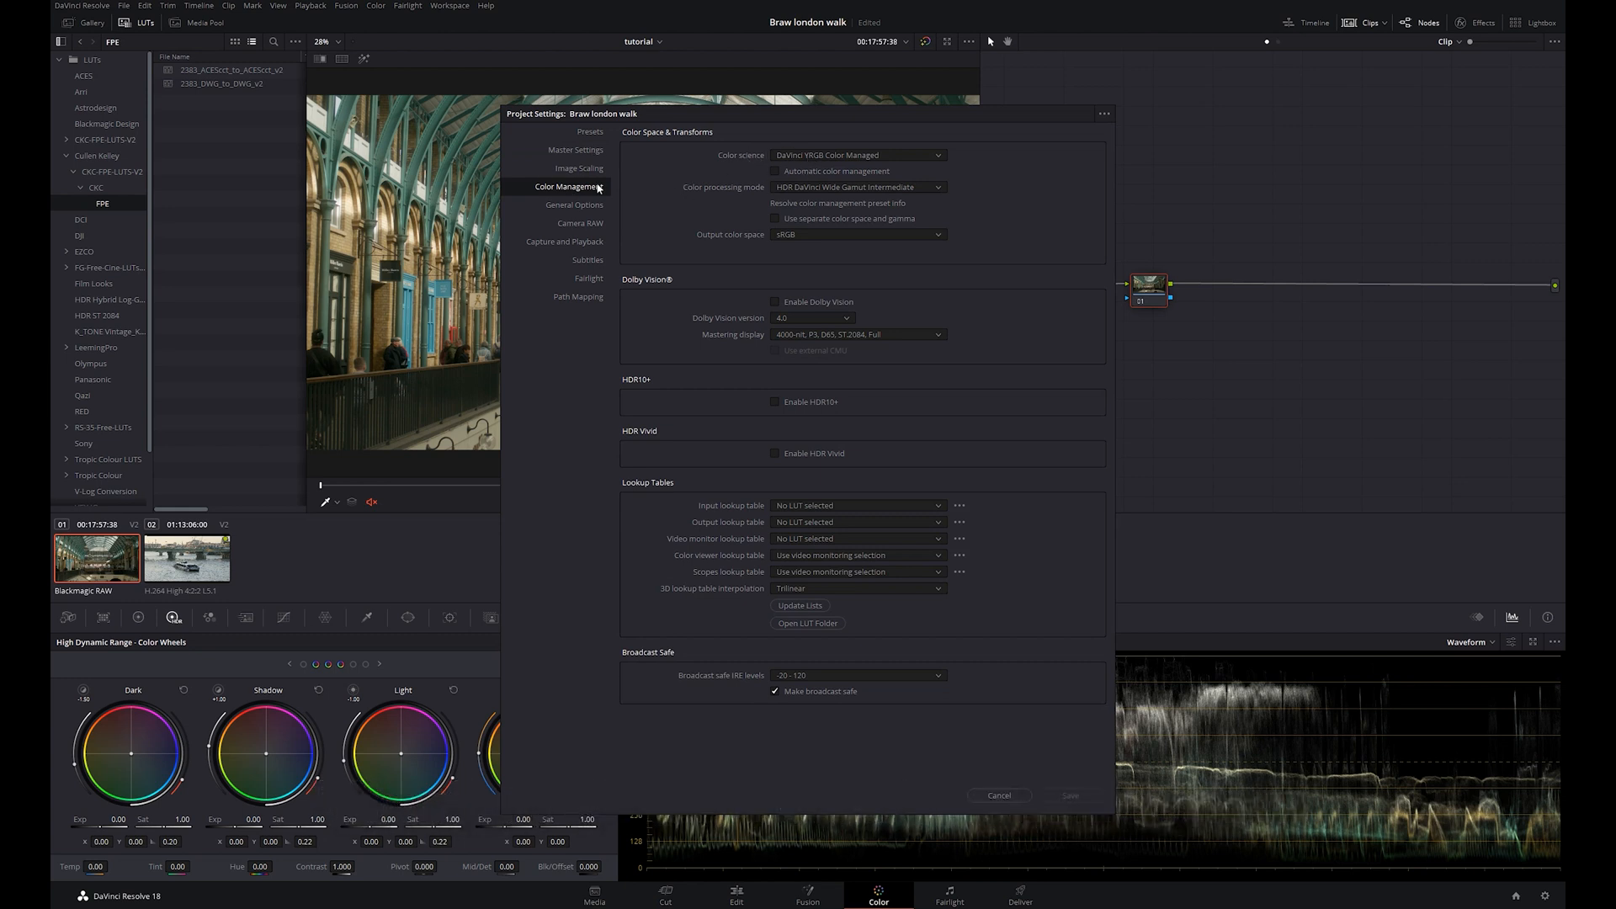
click(797, 158)
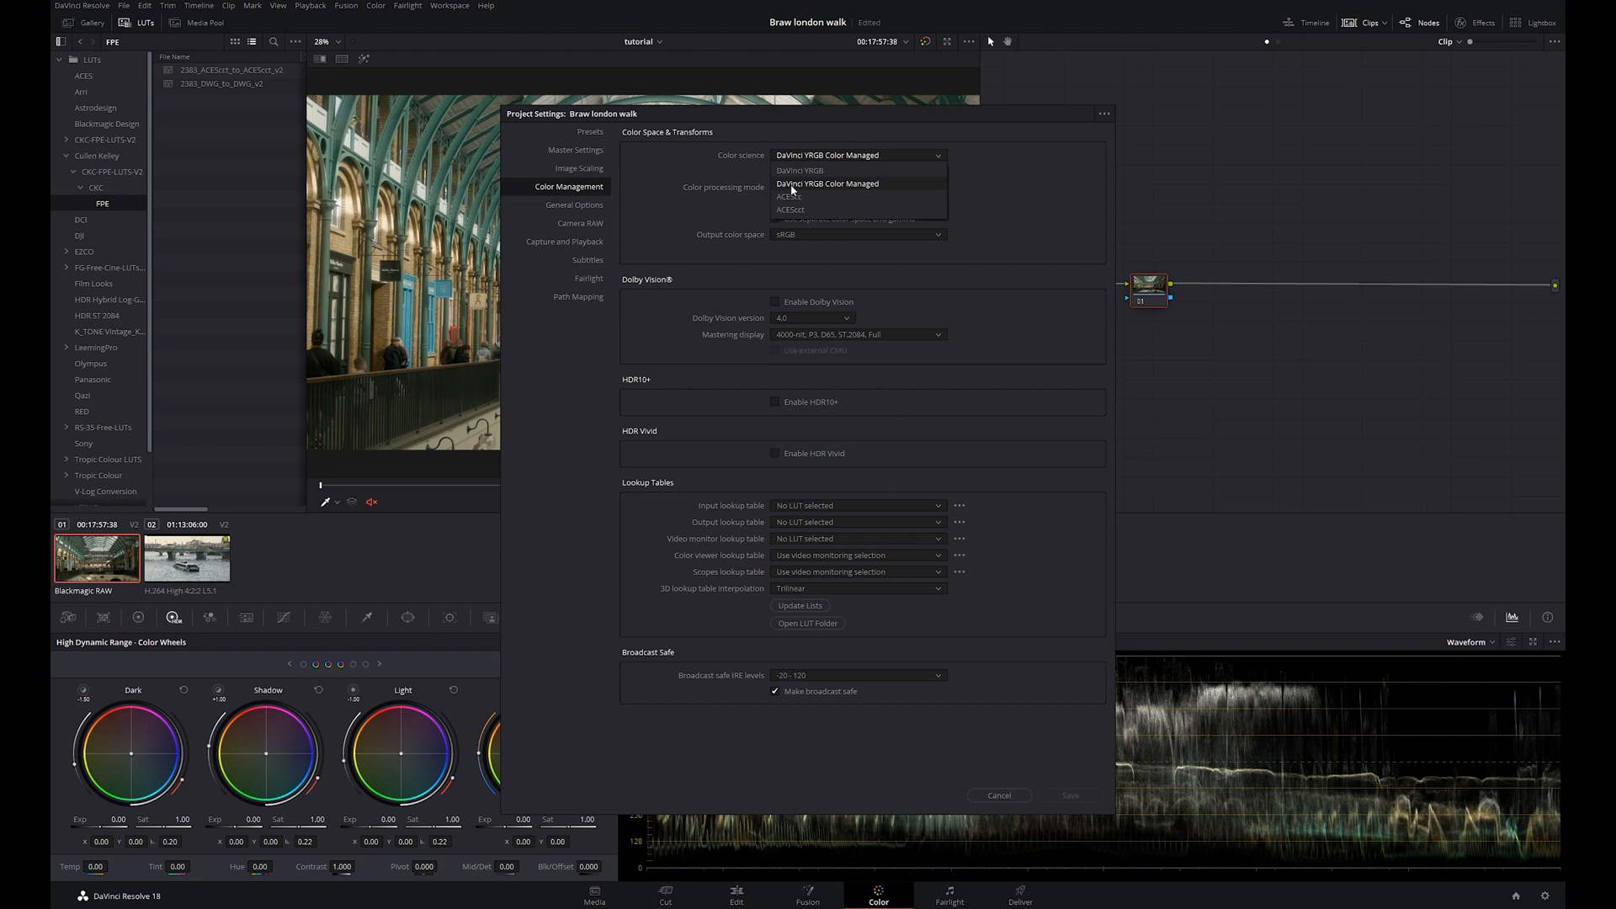
click(846, 185)
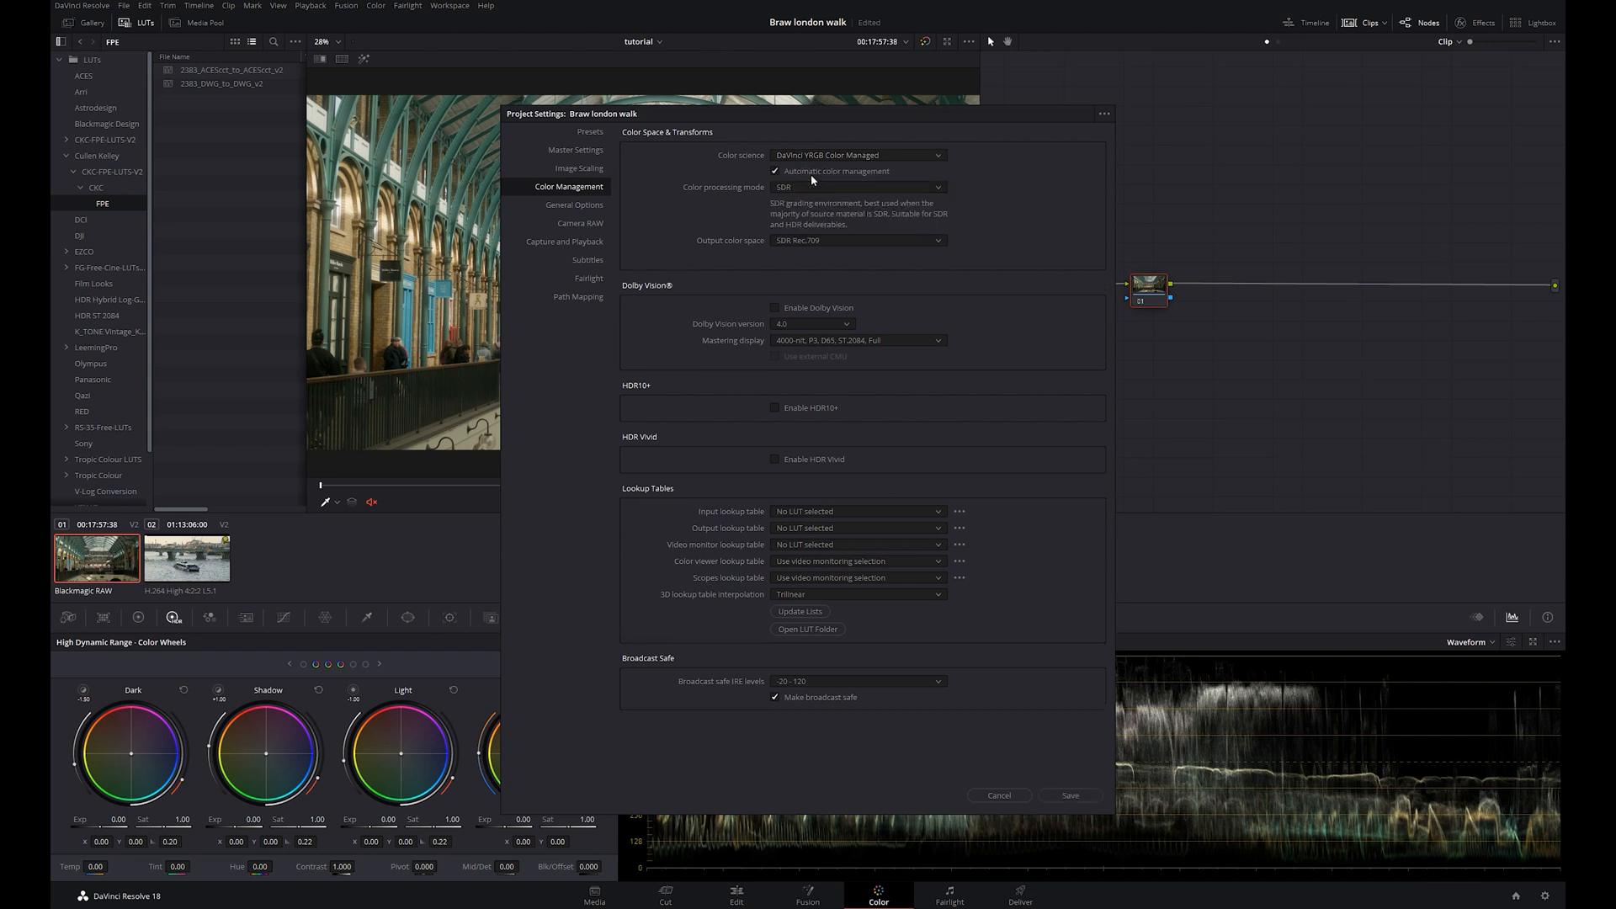
click(804, 188)
click(791, 203)
click(775, 172)
click(796, 188)
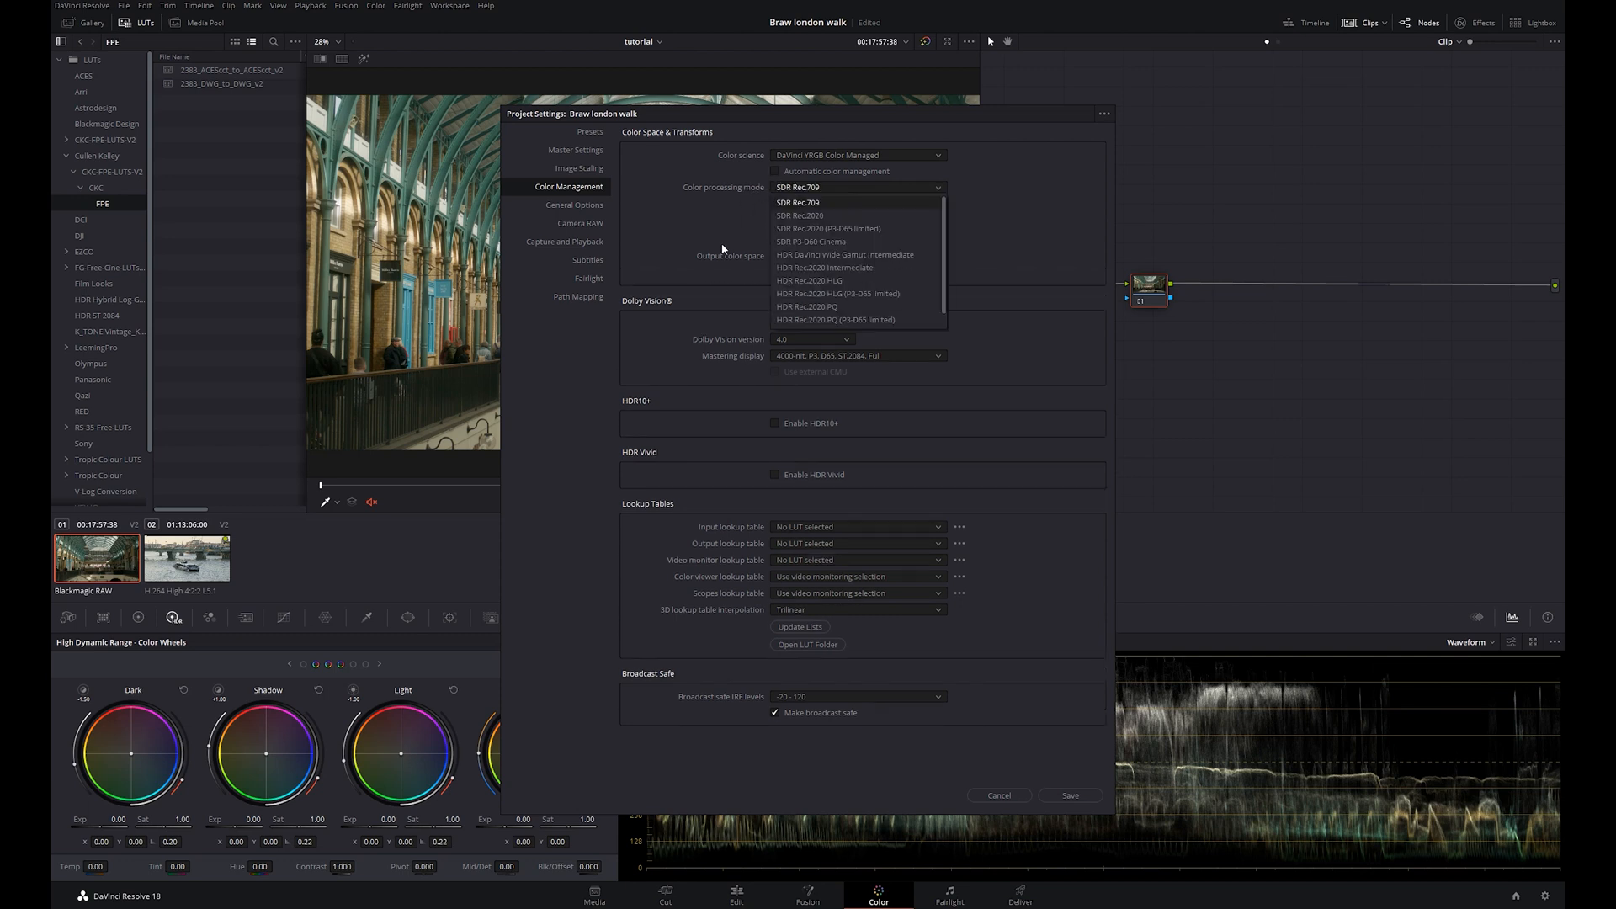
click(892, 255)
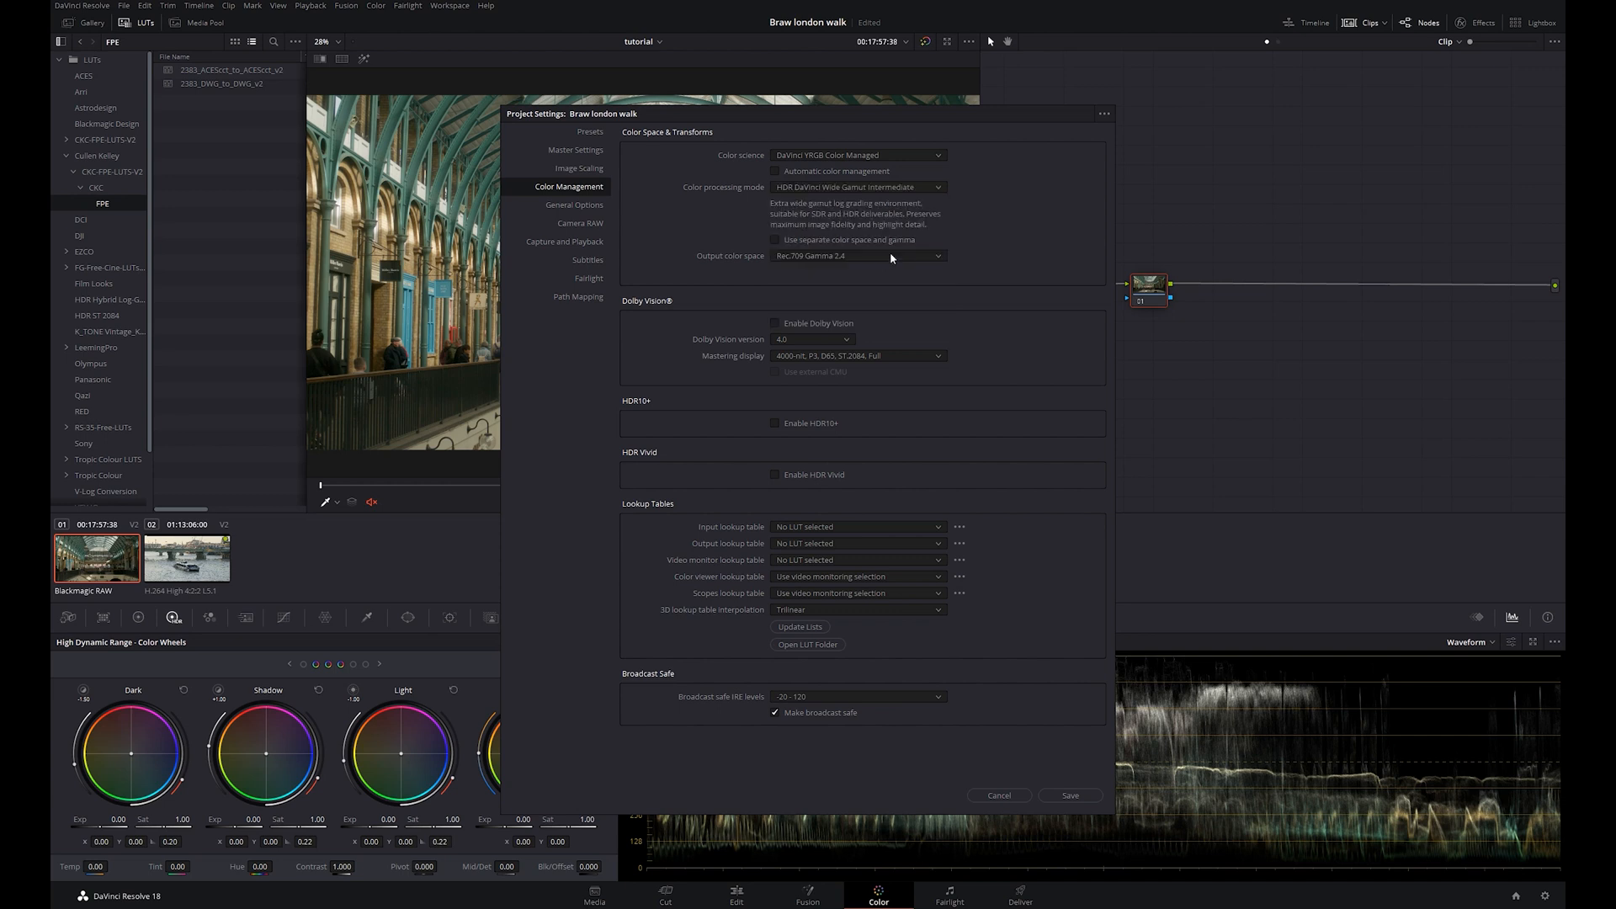
Set the project's output color space to sRGB and save the project settings
click(830, 256)
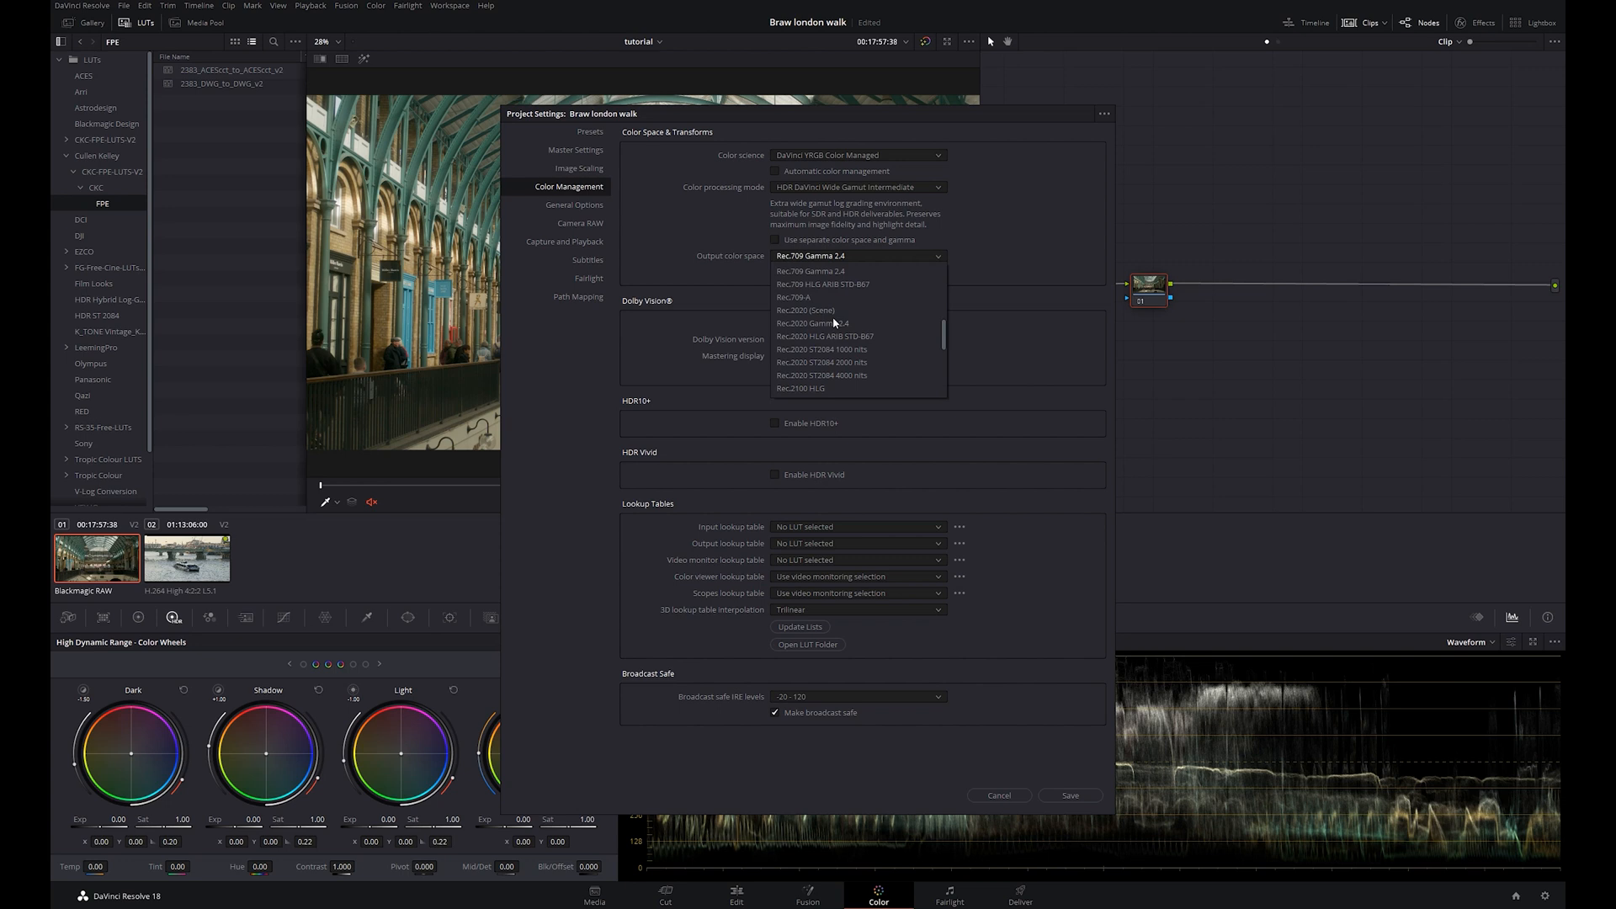
scroll(845, 335, down, 5)
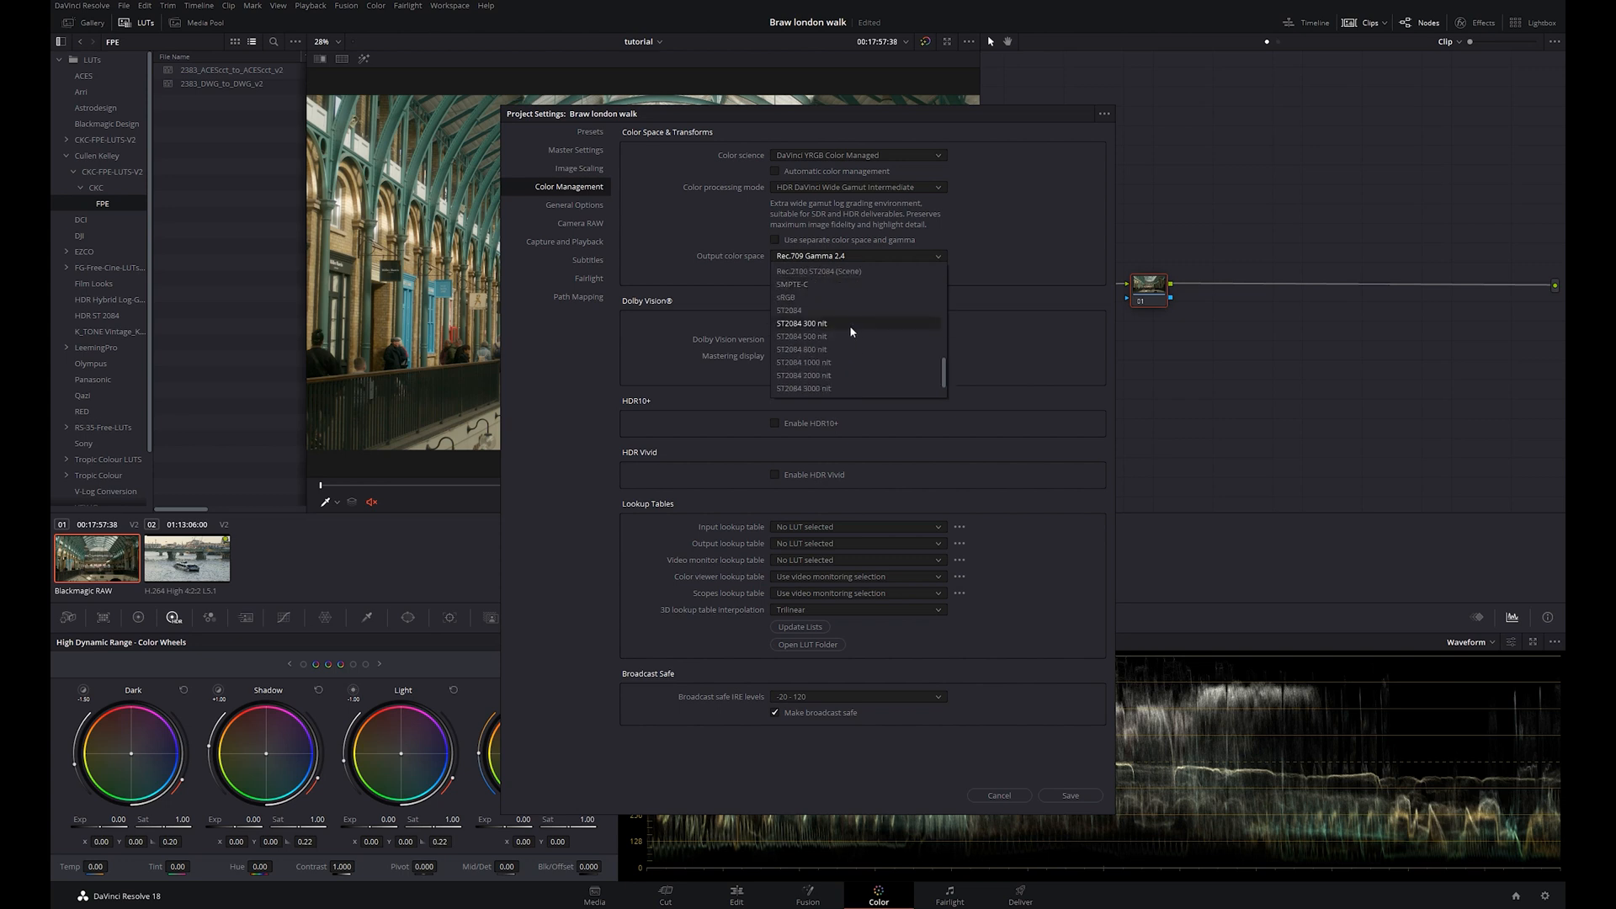
scroll(850, 320, up, 3)
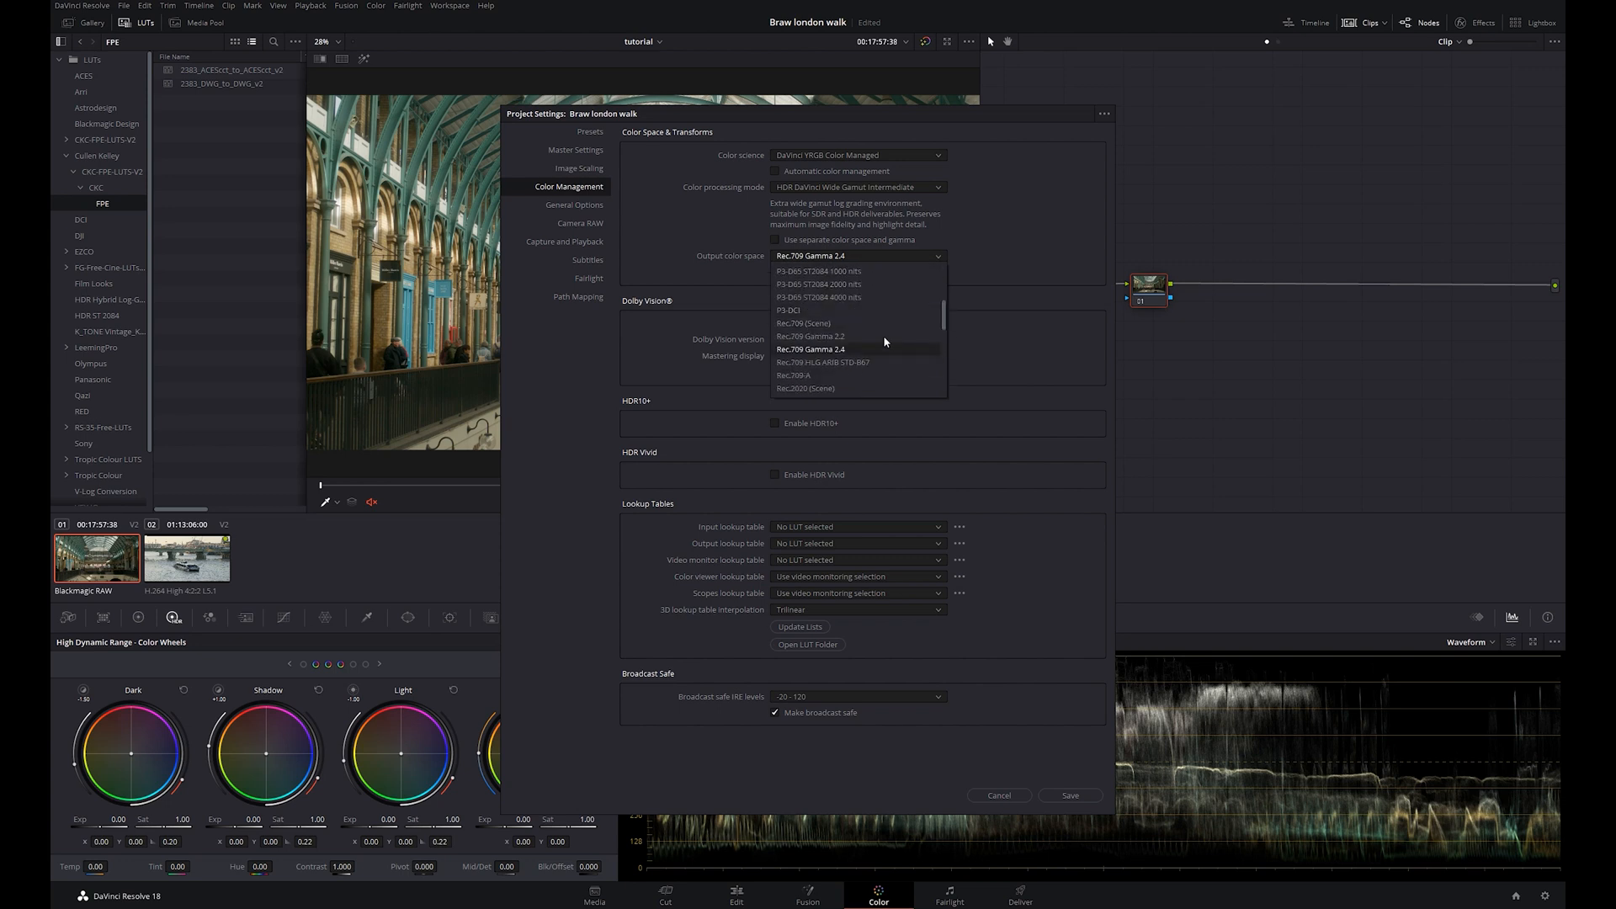
scroll(888, 358, down, 3)
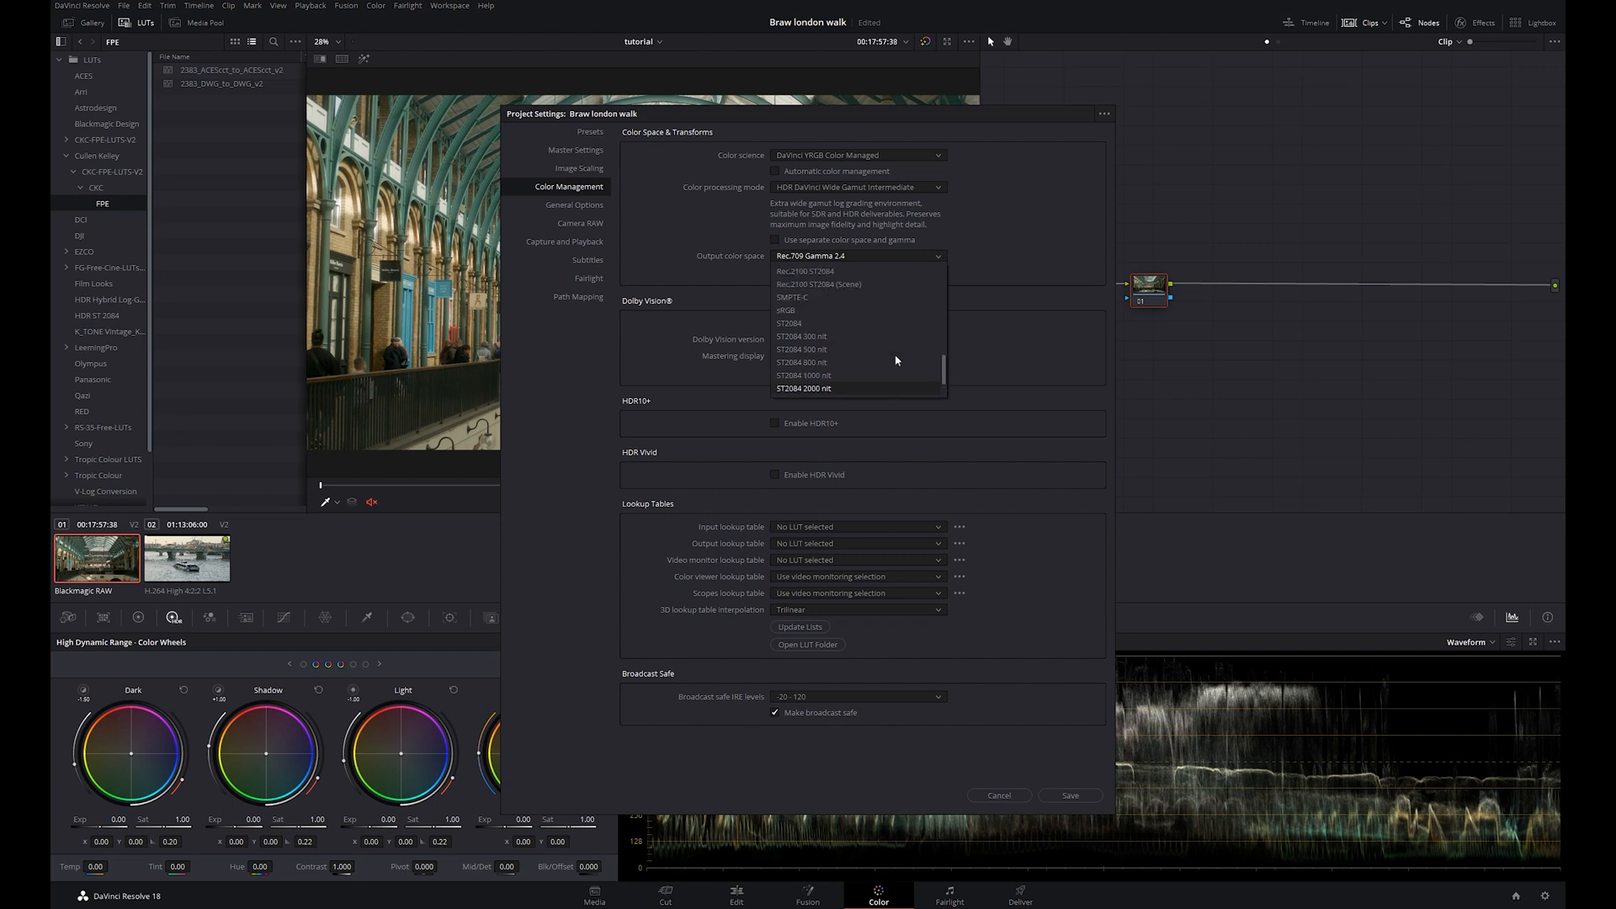
click(840, 310)
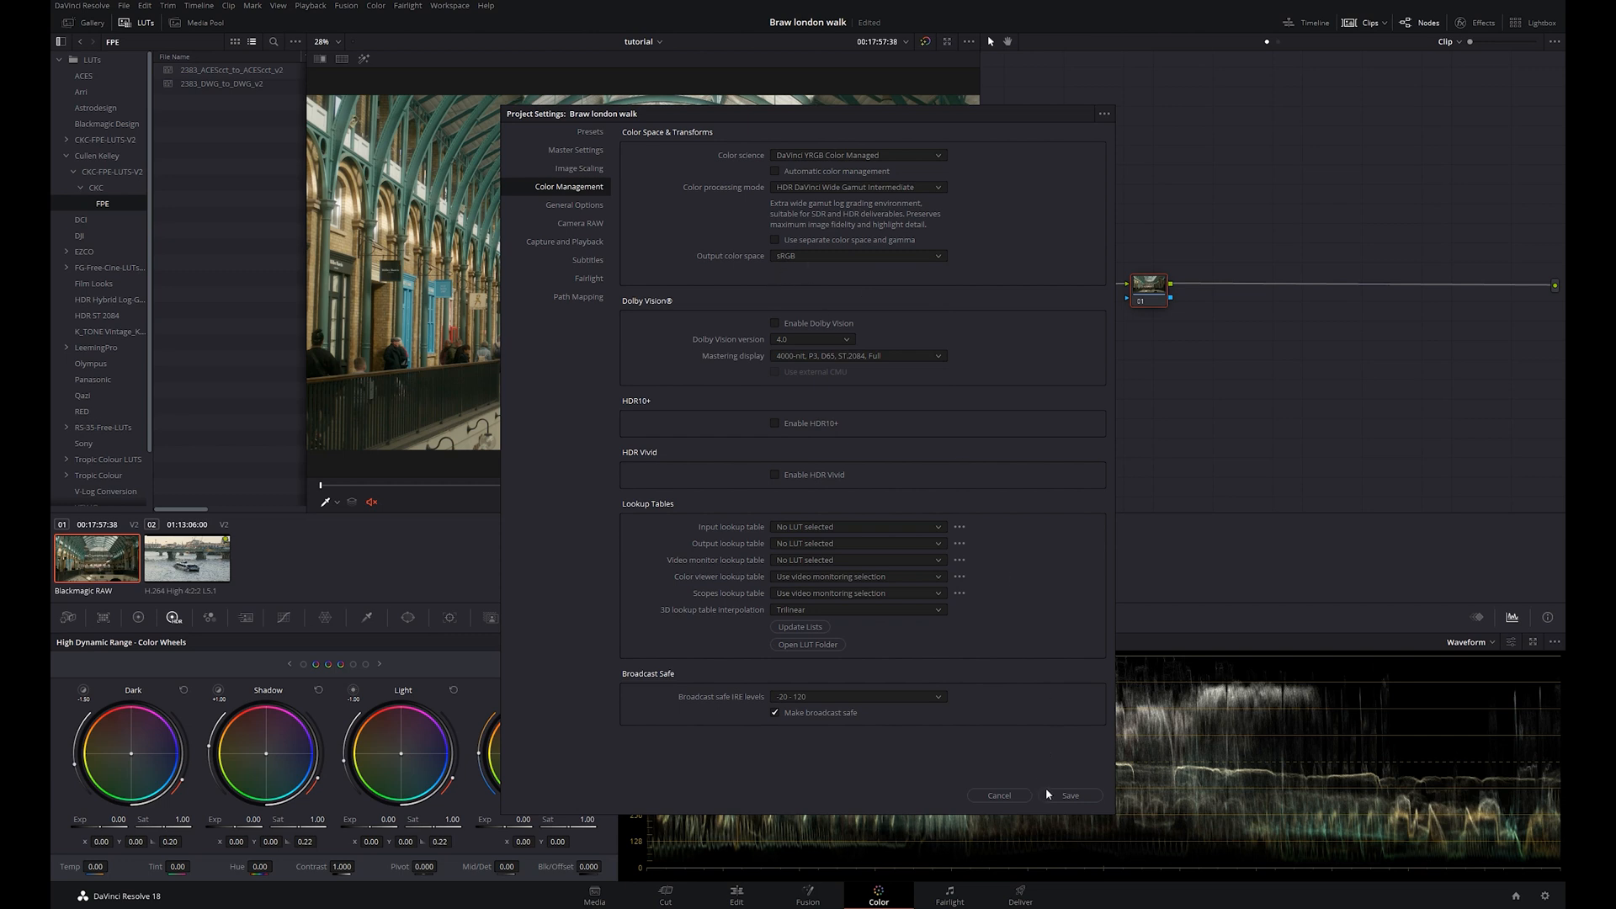
click(1077, 796)
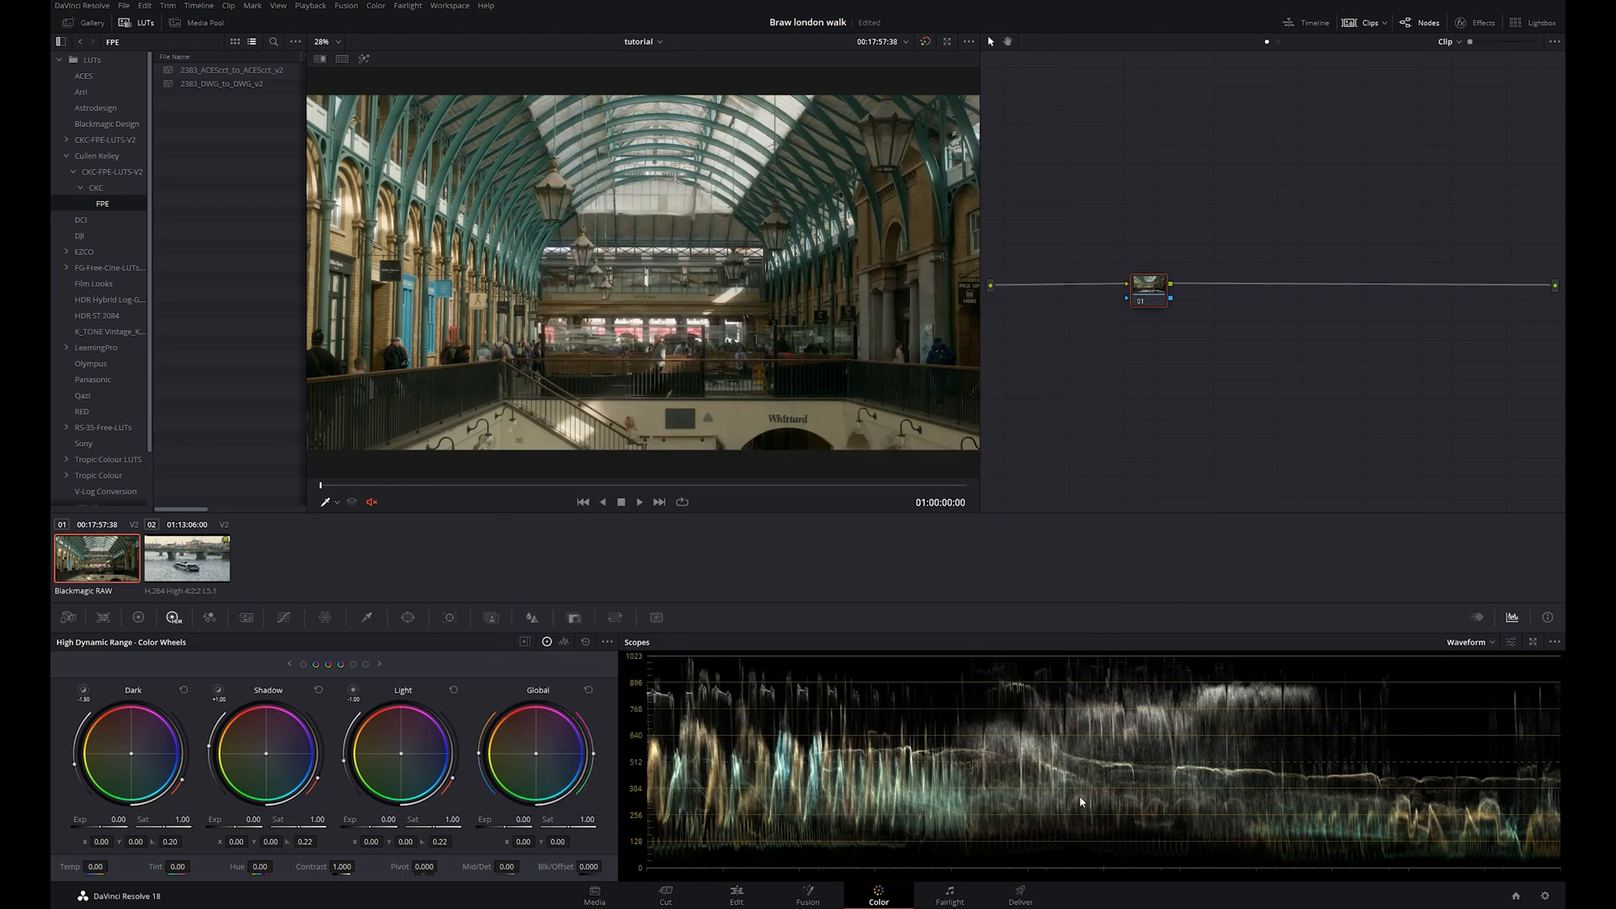
Compare the Blackmagic RAW clip with color management bypassed and with it active again
drag(1148, 289, 1117, 291)
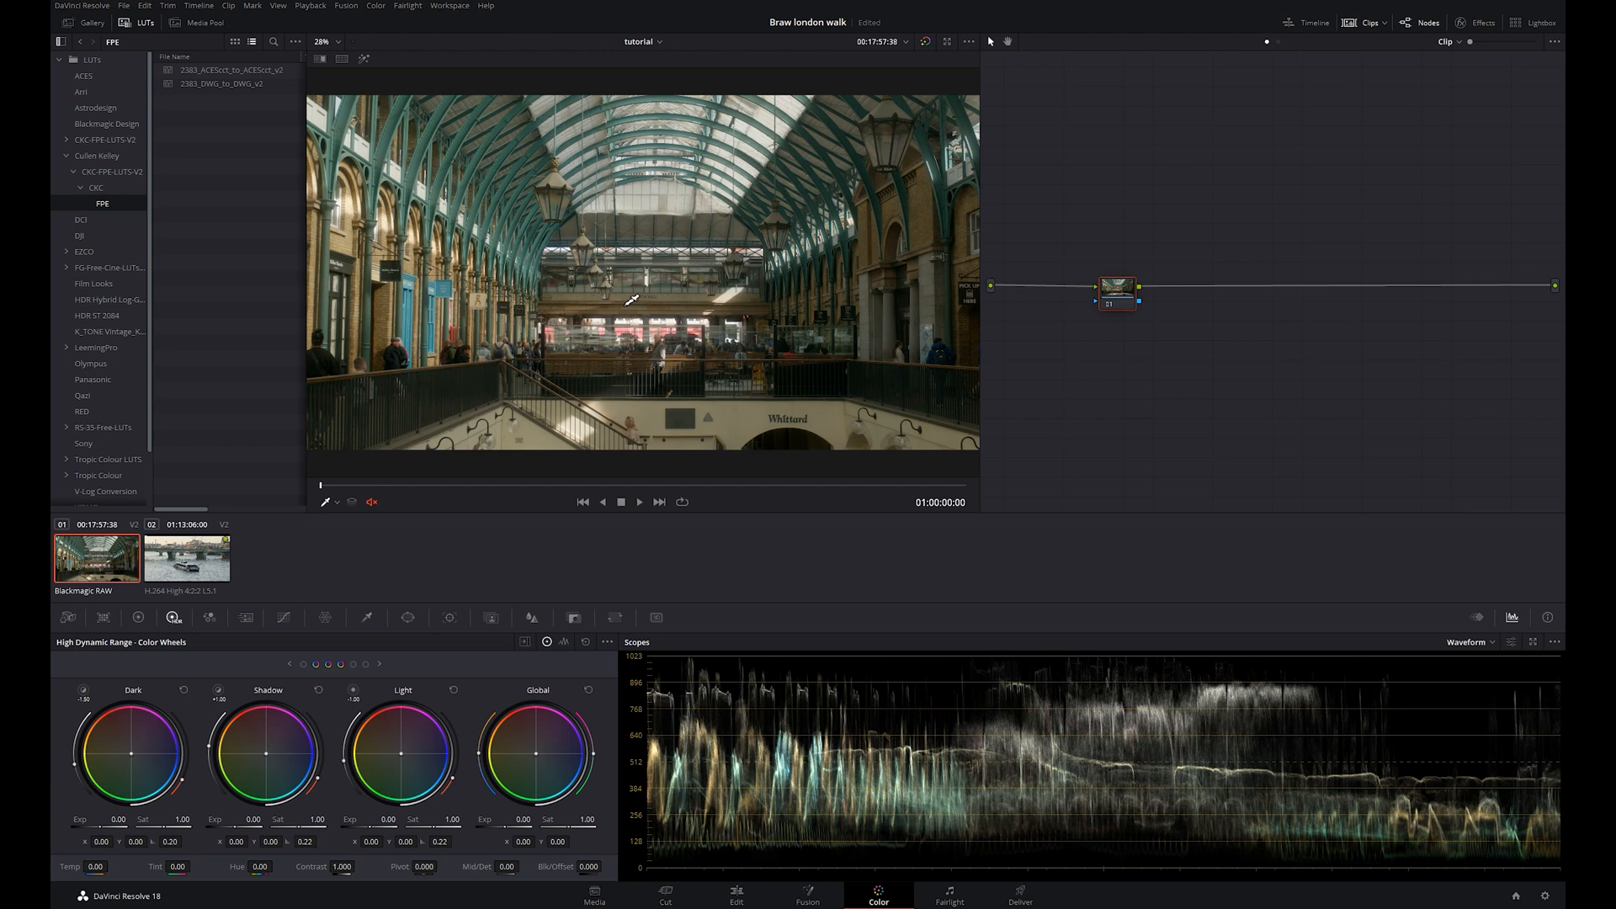
right_click(115, 562)
click(193, 434)
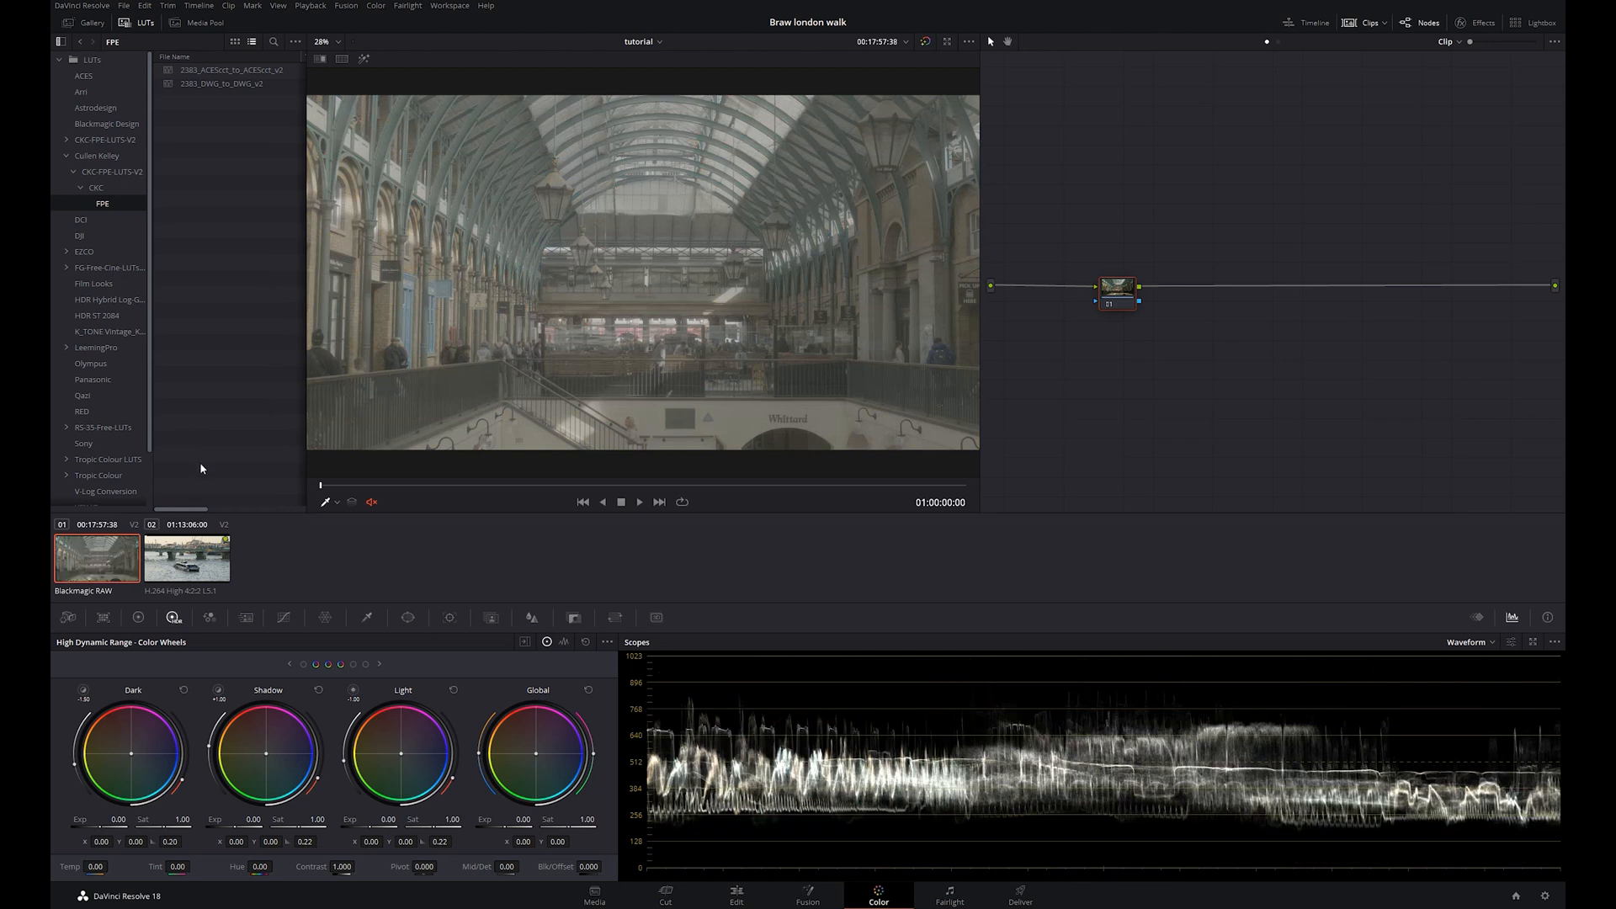
right_click(96, 569)
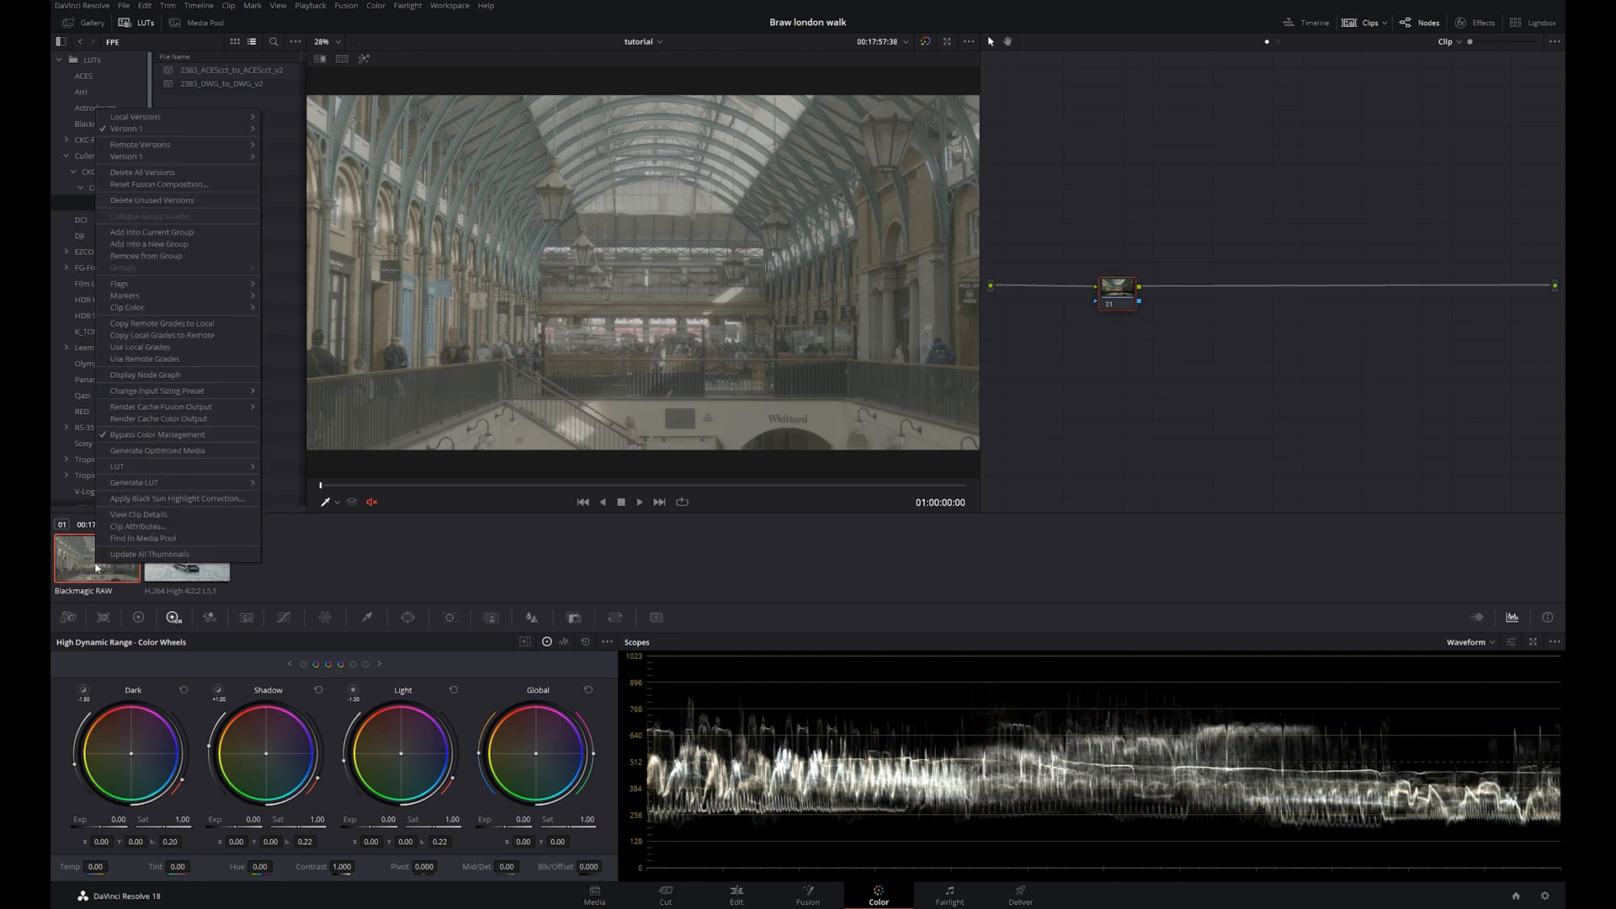
click(159, 435)
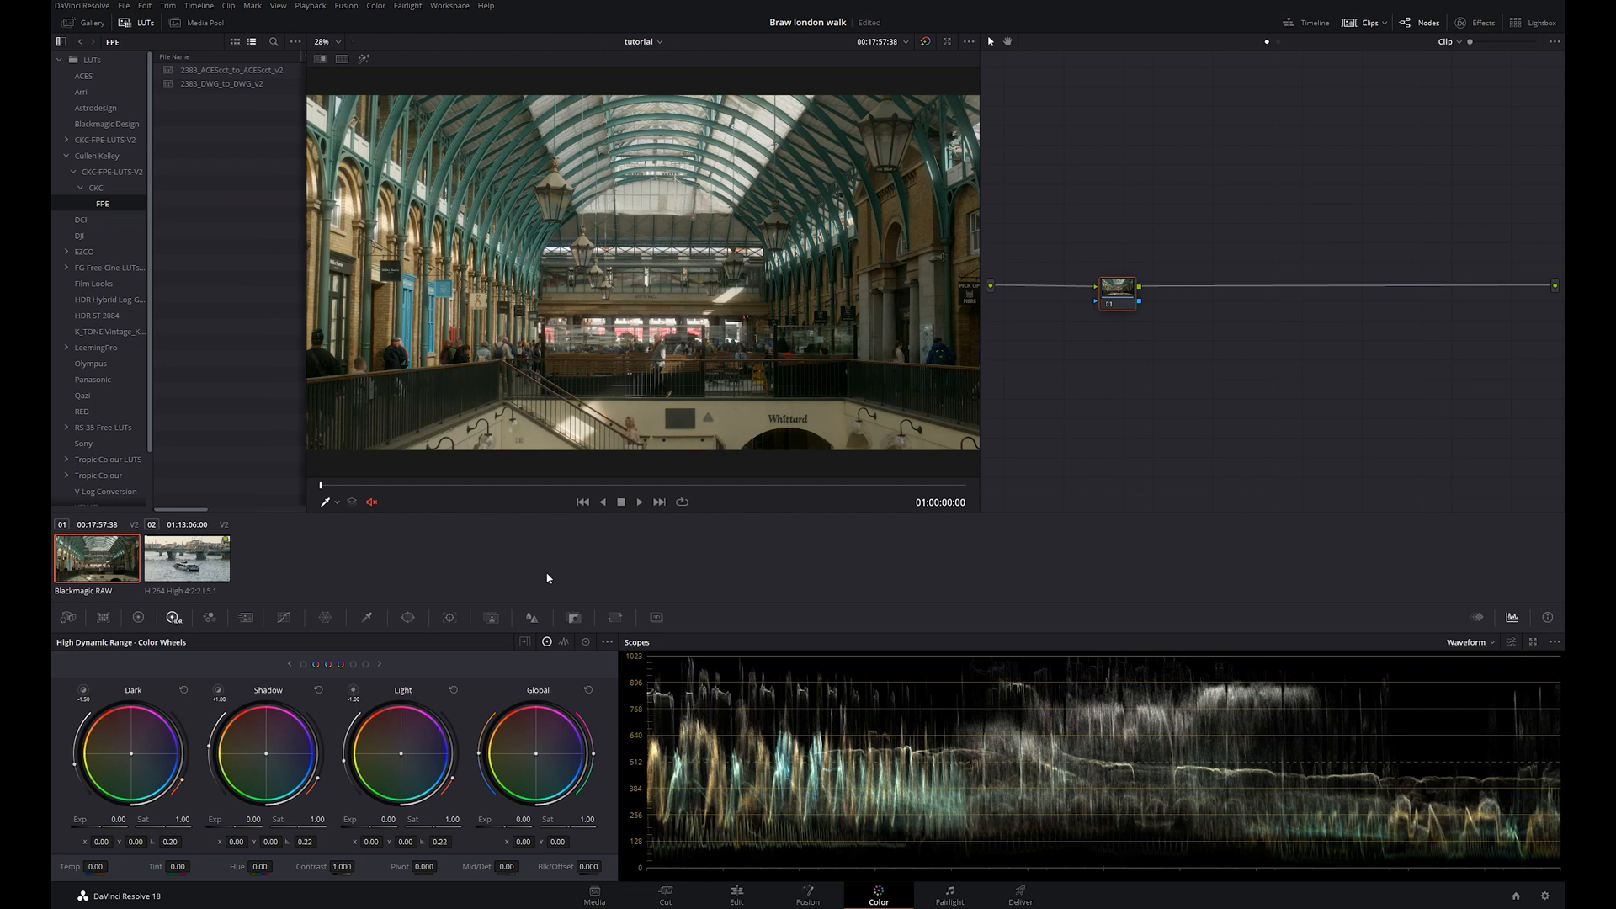
Move the clip's only node near the output and browse the Film Looks LUTs available for it
drag(1108, 287, 1446, 287)
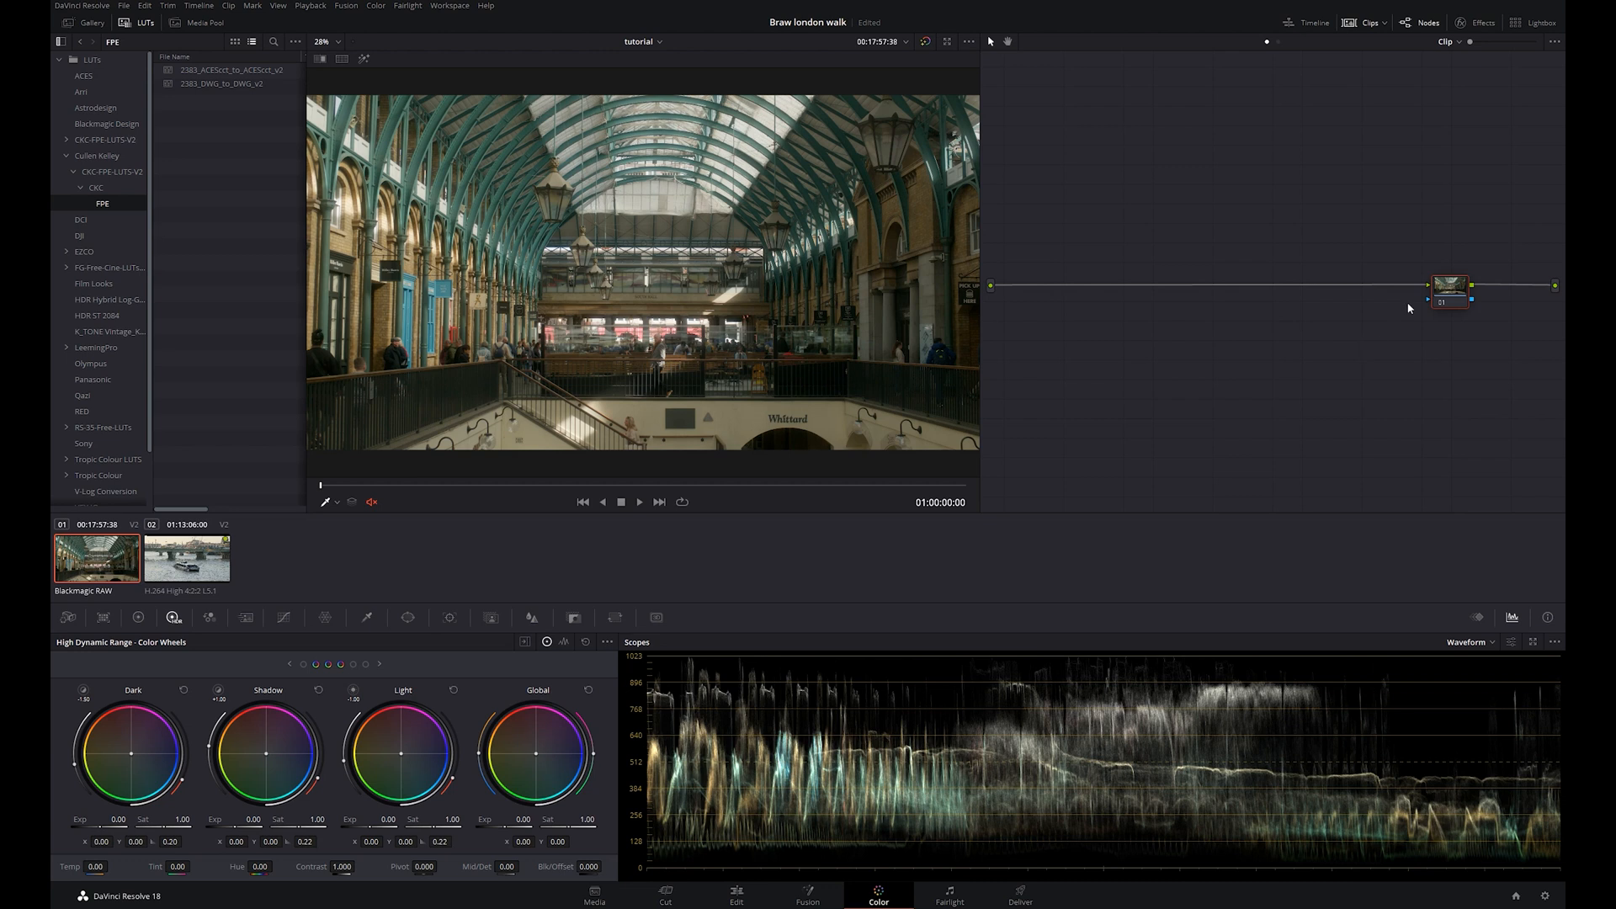
right_click(1444, 290)
mouse_move(1472, 428)
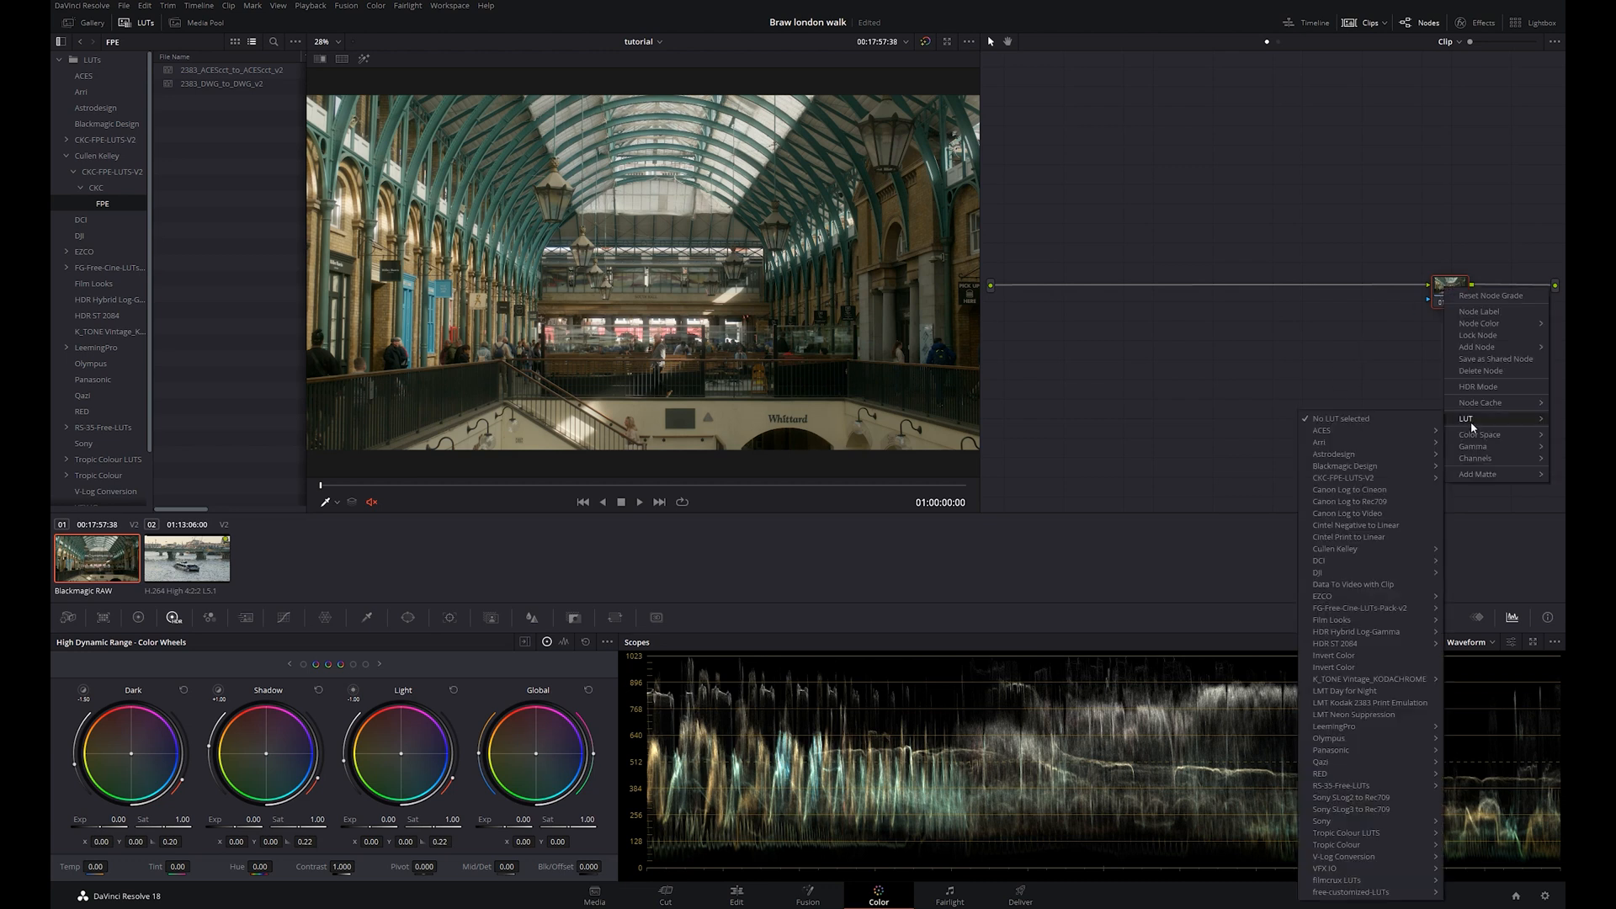
mouse_move(1325, 622)
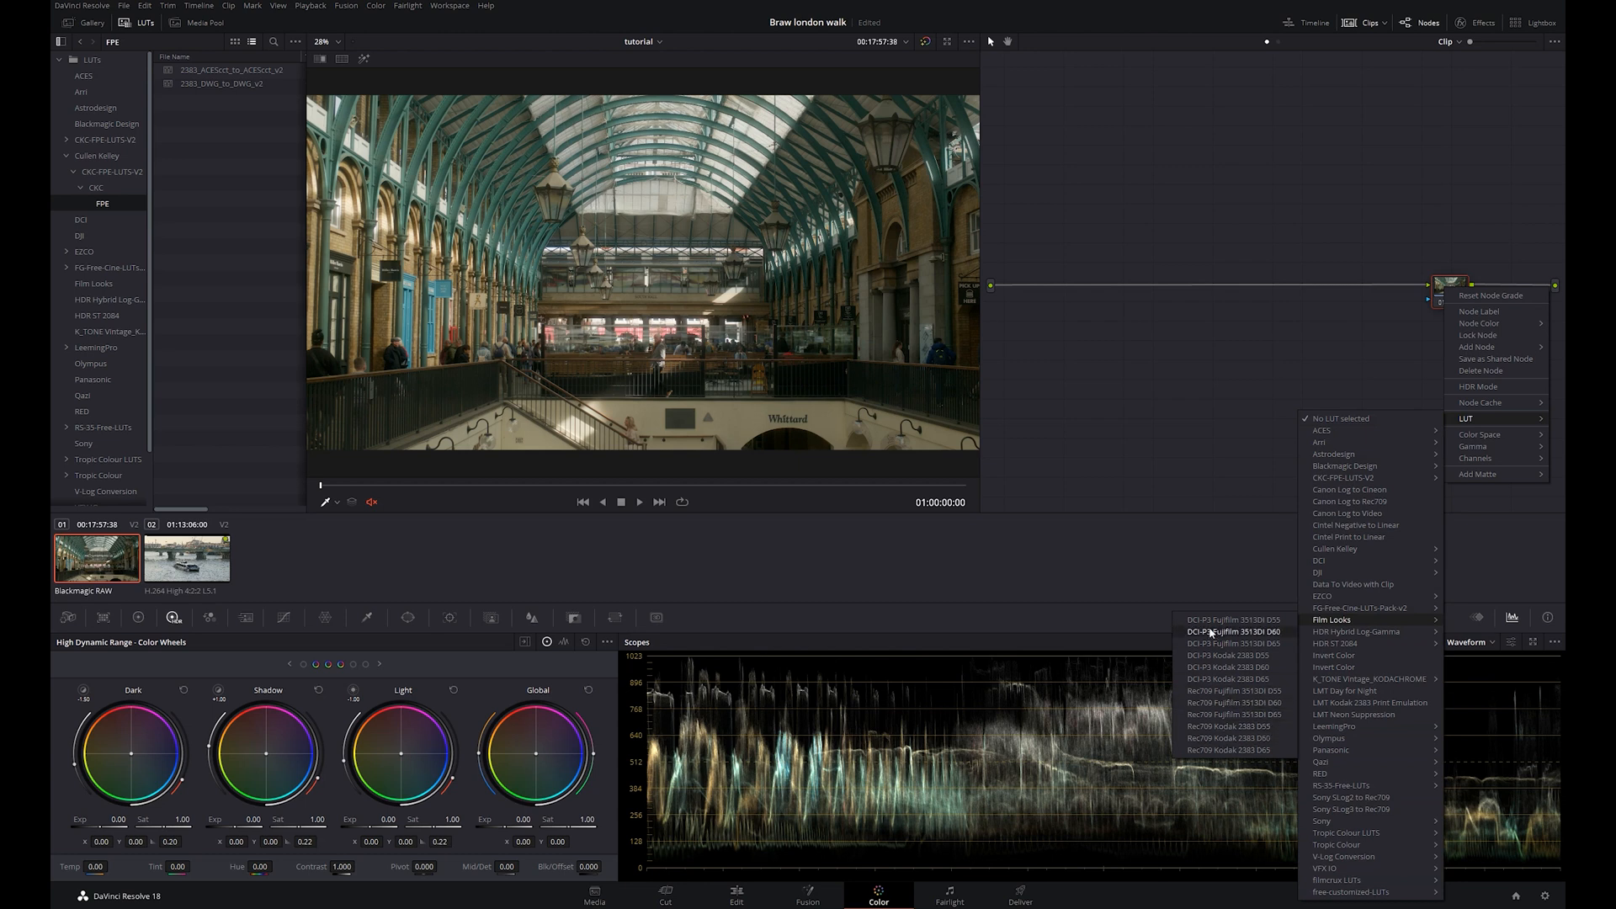
click(1262, 735)
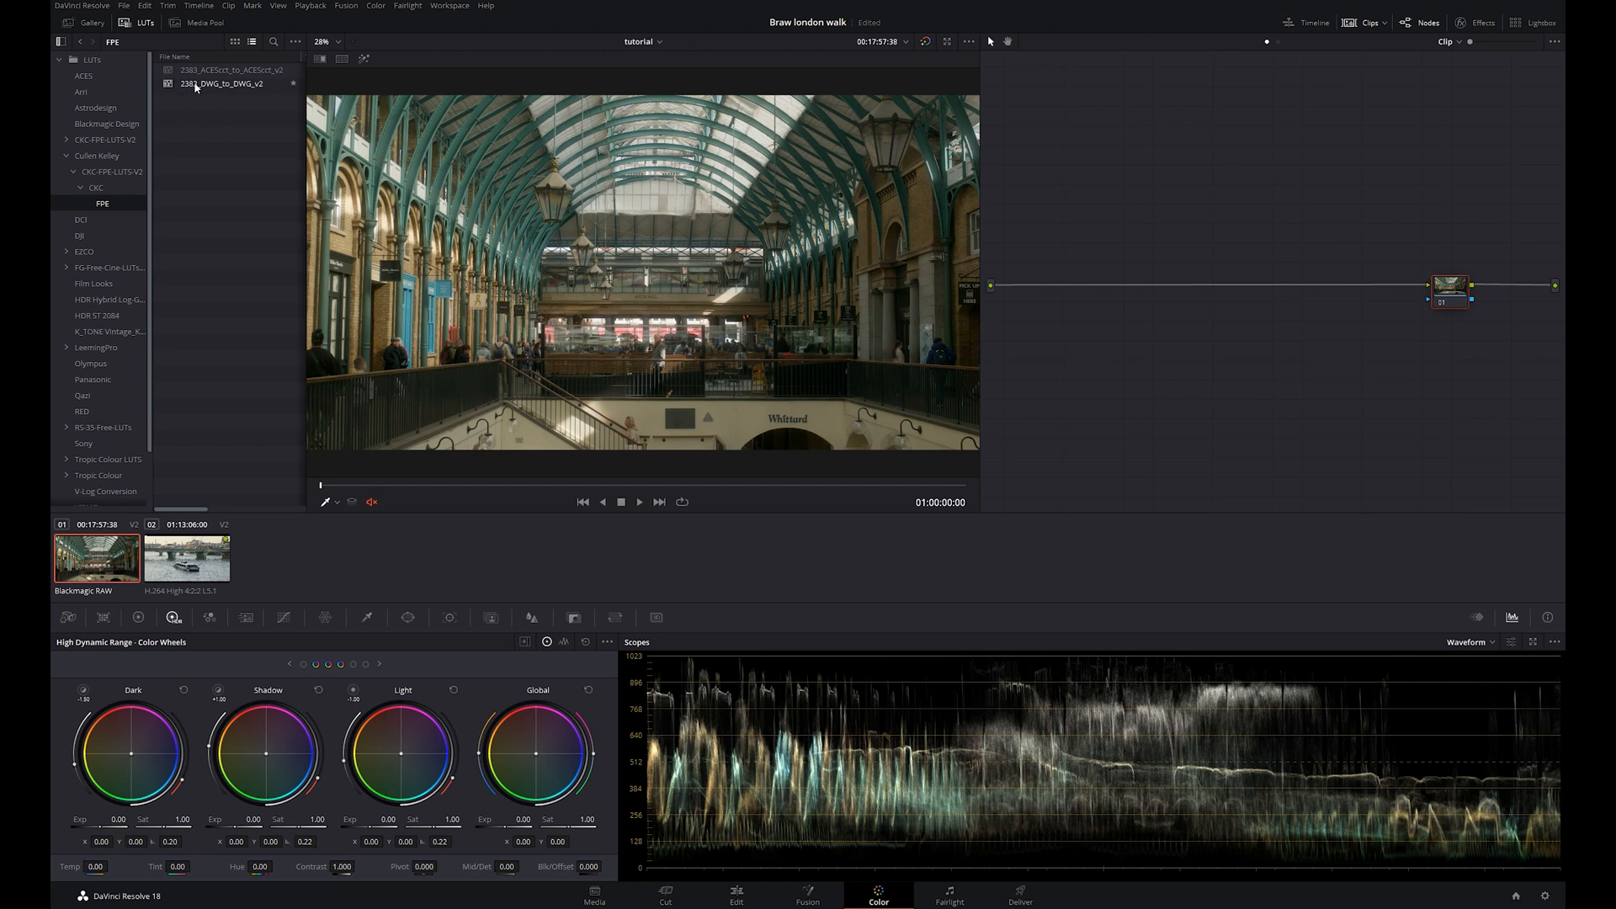
Apply the 2383_DWG_to_DWG_v2 LUT from the Cullen Kelley FPE folder to the clip's node
drag(192, 85, 1448, 296)
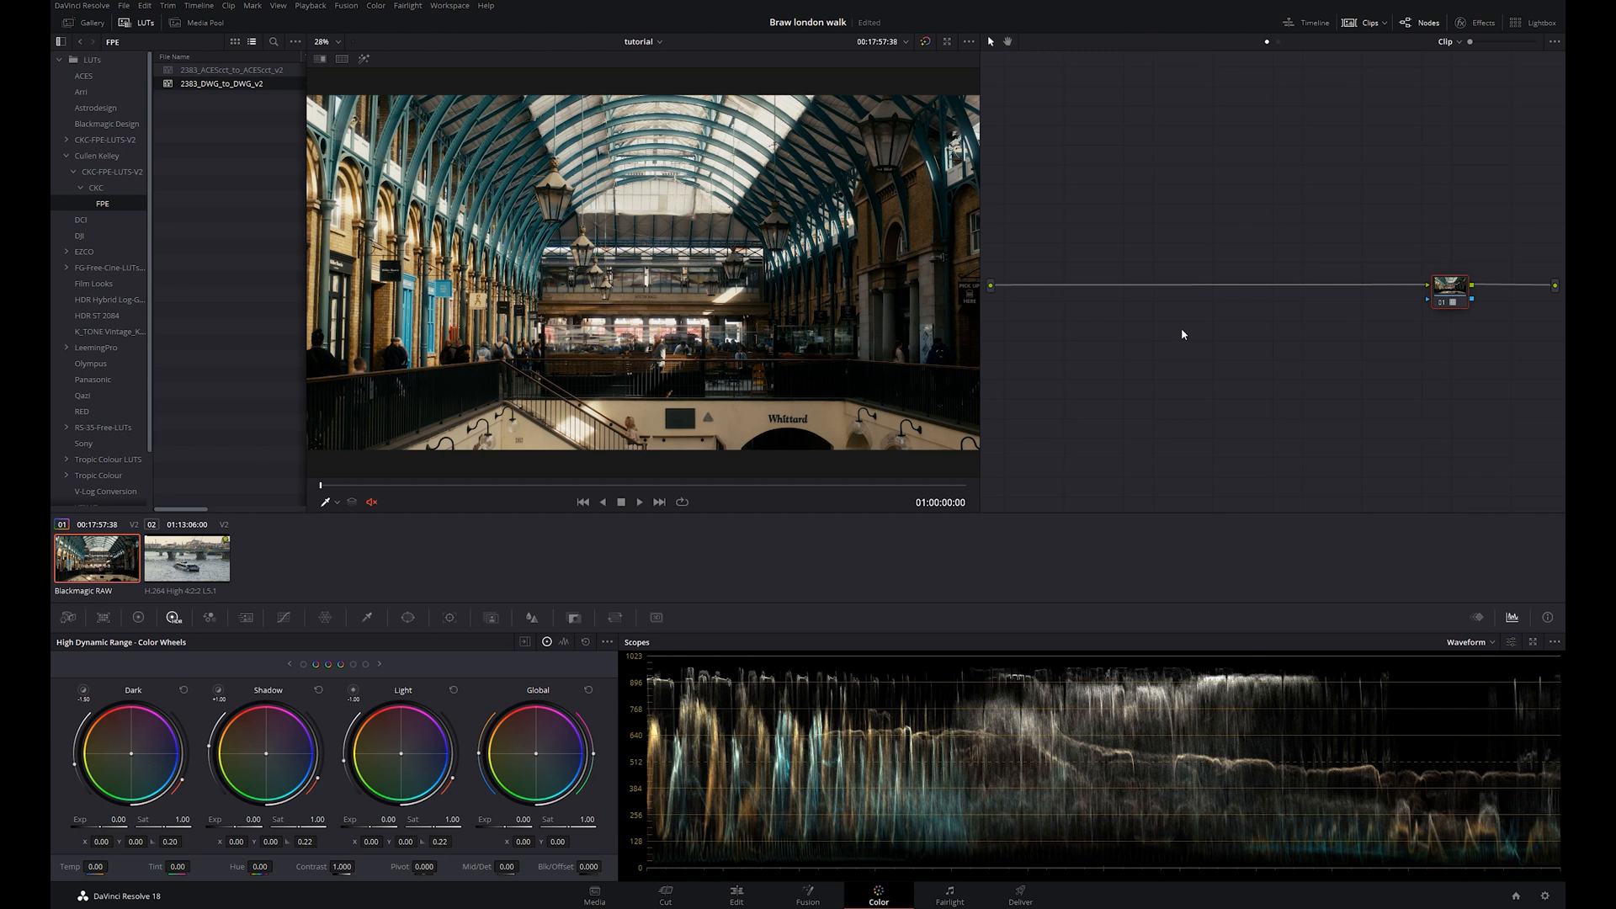
drag(1438, 293, 1429, 295)
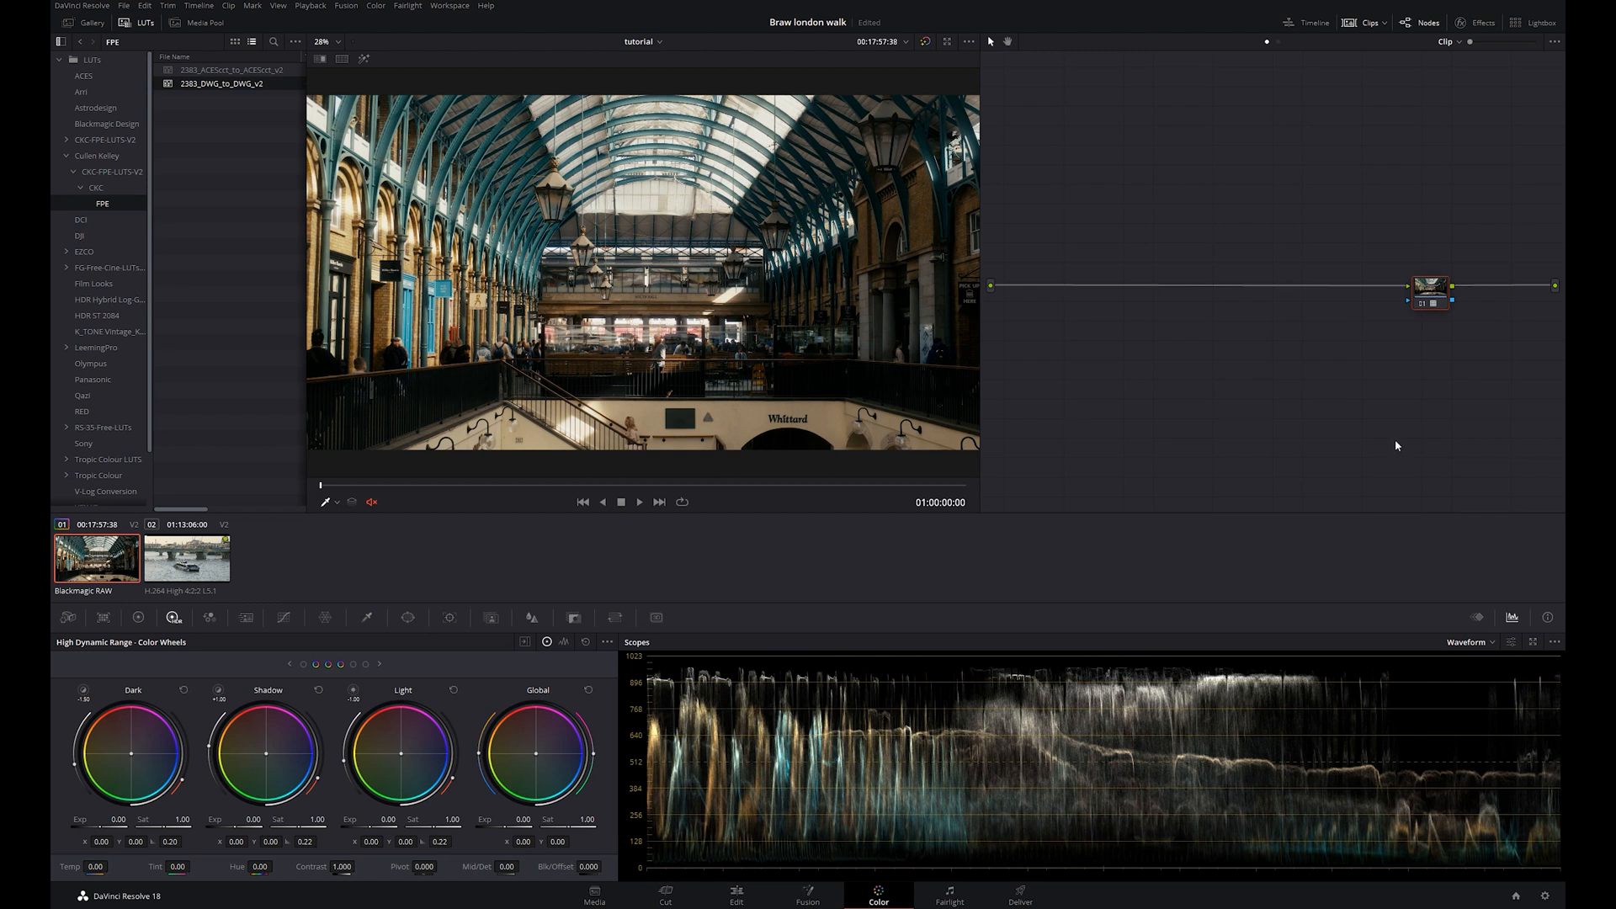
Add four serial nodes before the LUT node and spread them out in the node graph
key(shift+s)
key(shift+s)
ctrl+click(1433, 417)
drag(1433, 417, 1084, 279)
drag(1502, 442, 1235, 281)
drag(1125, 376, 1065, 257)
mouse_move(1084, 330)
mouse_down()
mouse_move(1076, 316)
mouse_move(1076, 349)
mouse_up()
click(1083, 261)
drag(1215, 314, 1211, 341)
drag(1235, 280, 1239, 241)
drag(1067, 333, 1060, 335)
Label the first node "exposure" and the second node "blur/sharpen"
right_click(1059, 335)
click(1093, 357)
text(ex)
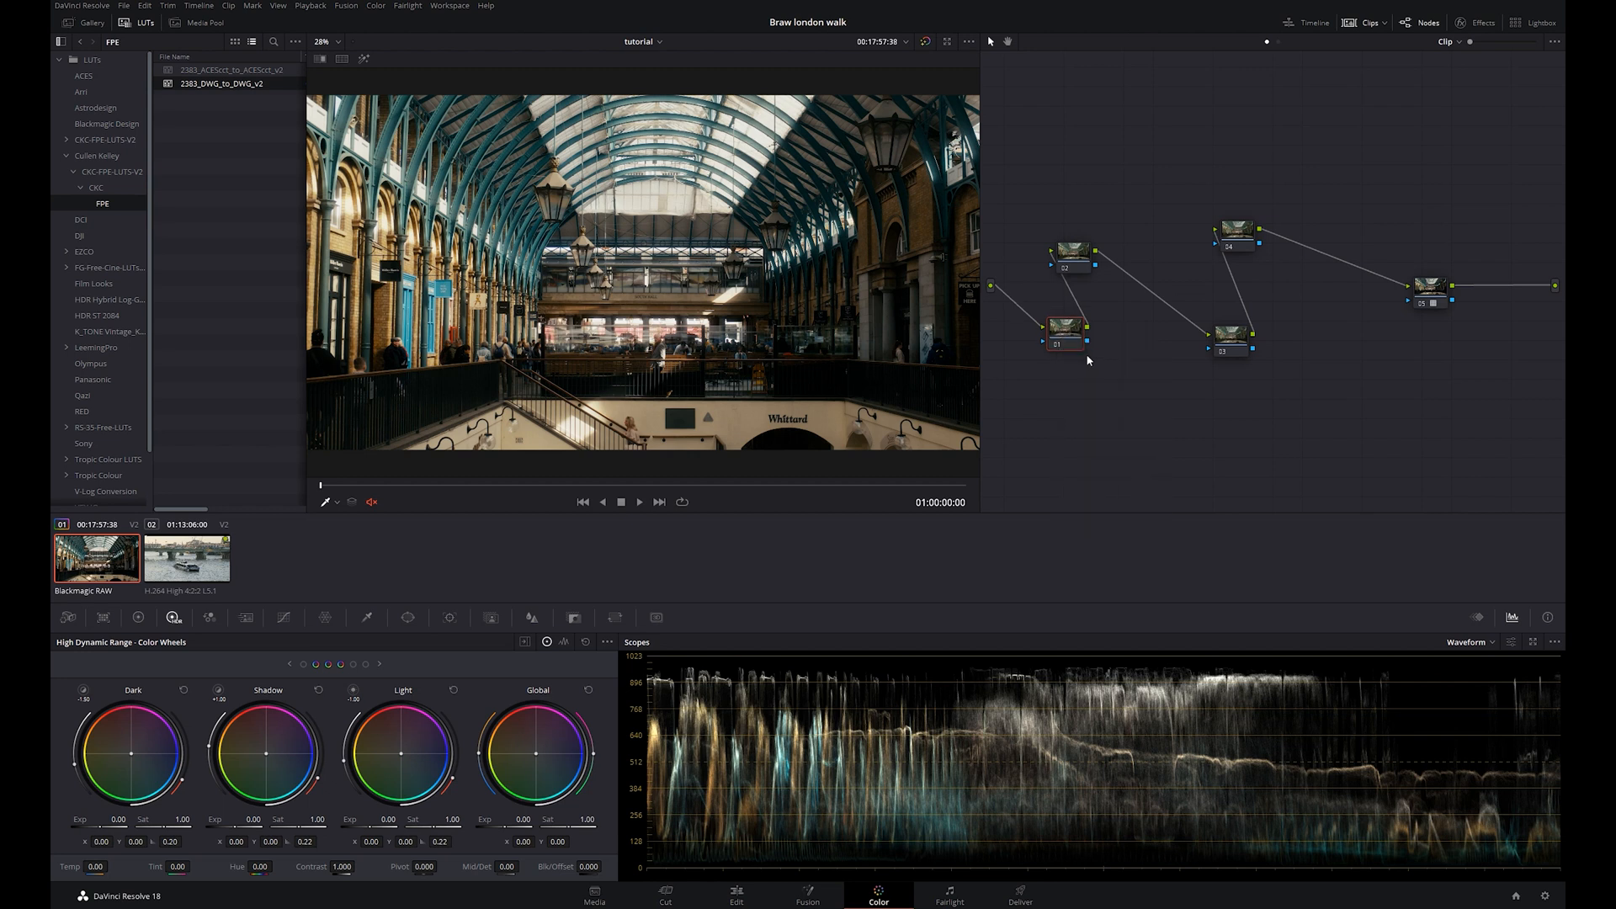
text(posure)
key(Return)
drag(1077, 268, 1076, 265)
right_click(1074, 257)
click(1099, 279)
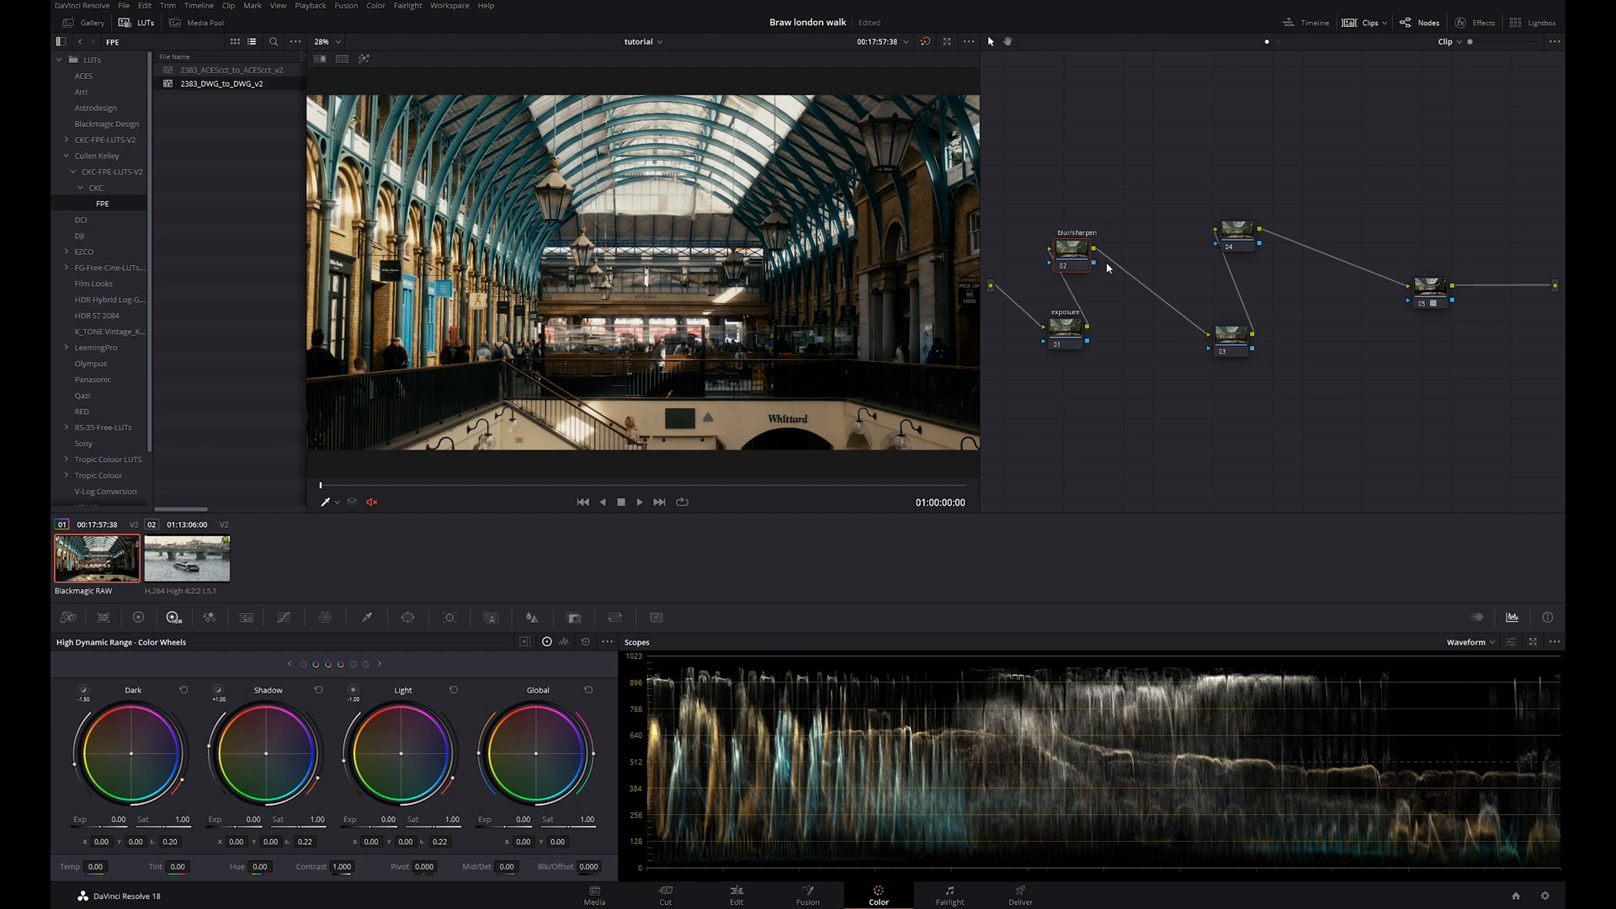
Line up the four nodes ahead of the LUT node in a horizontal row
drag(1076, 263, 1044, 290)
drag(1123, 329, 1112, 290)
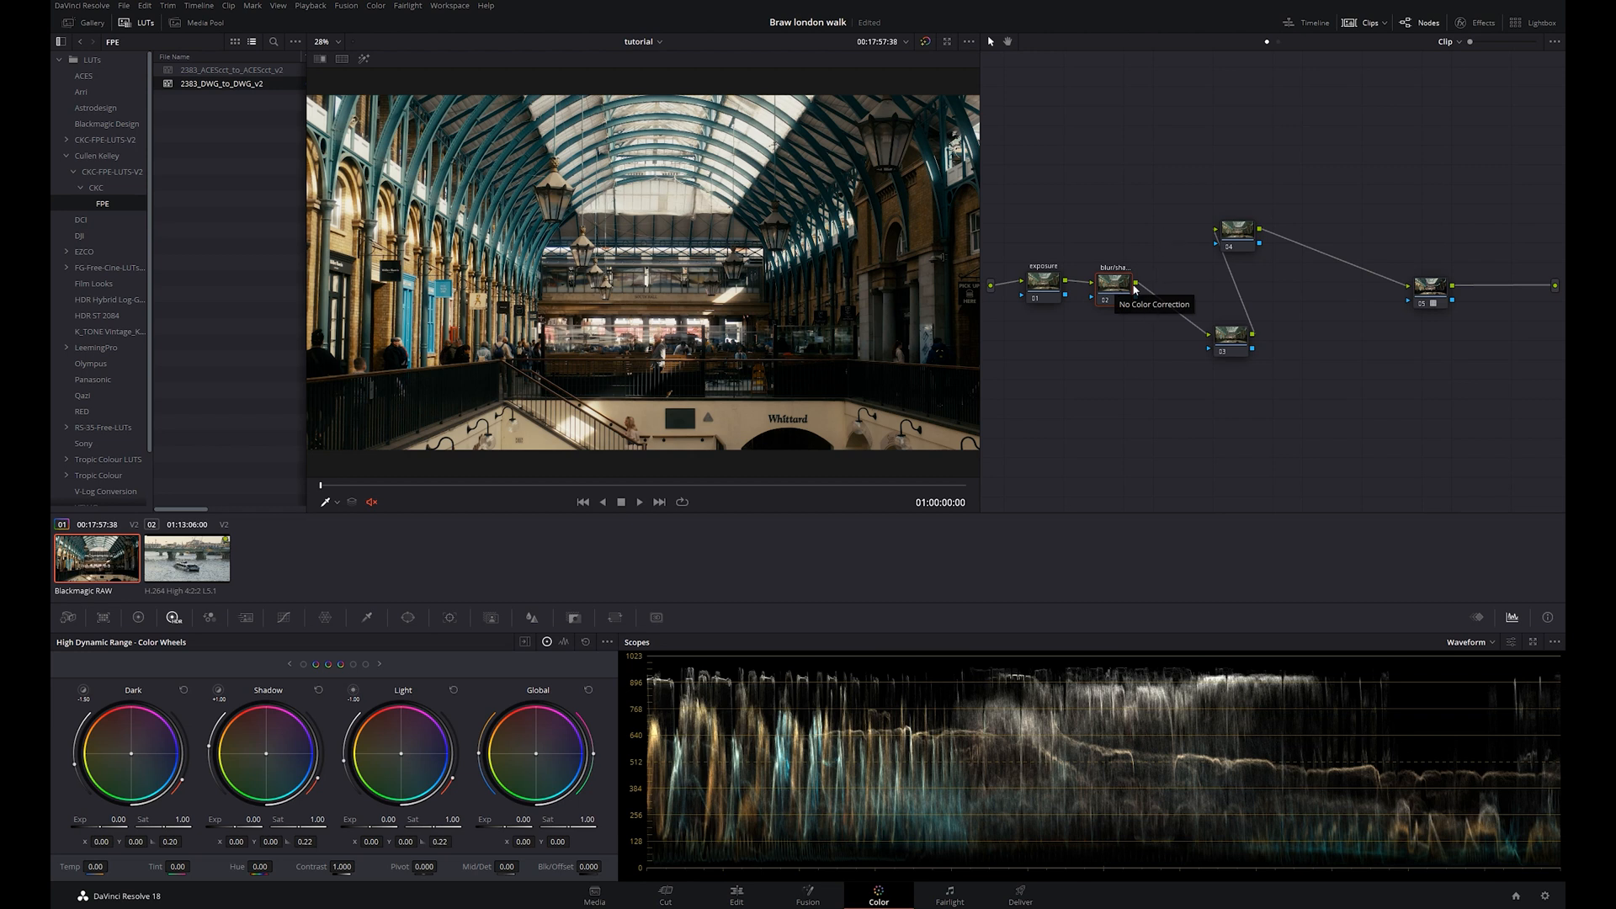
drag(1232, 250, 1287, 286)
click(1207, 289)
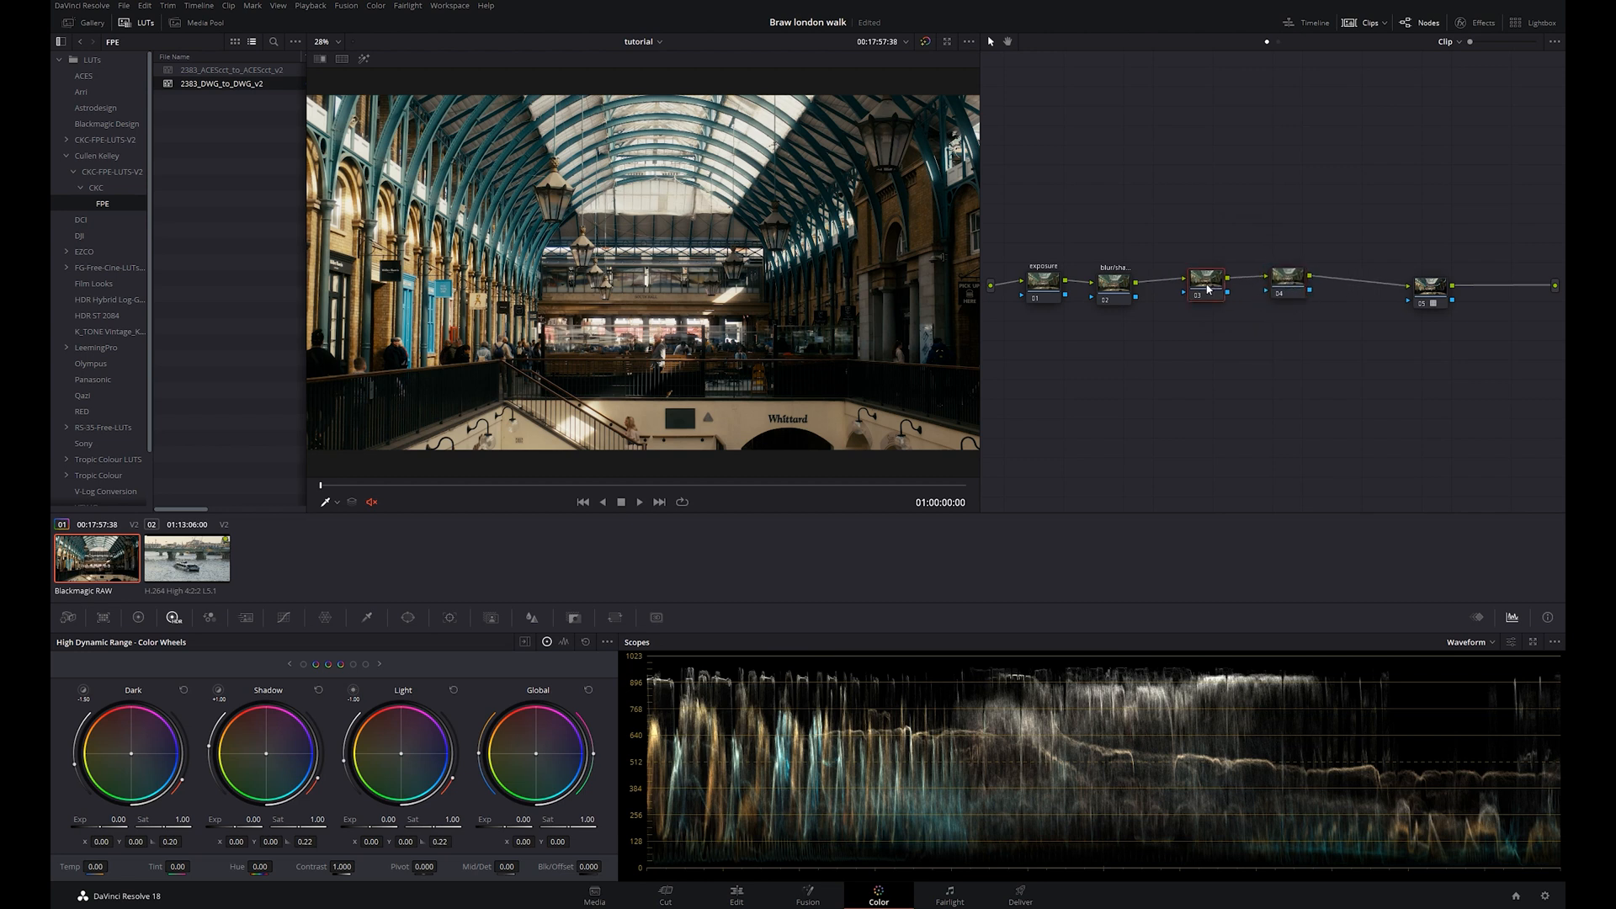
Label the third node "halation" and the fourth node "glow"
right_click(1208, 289)
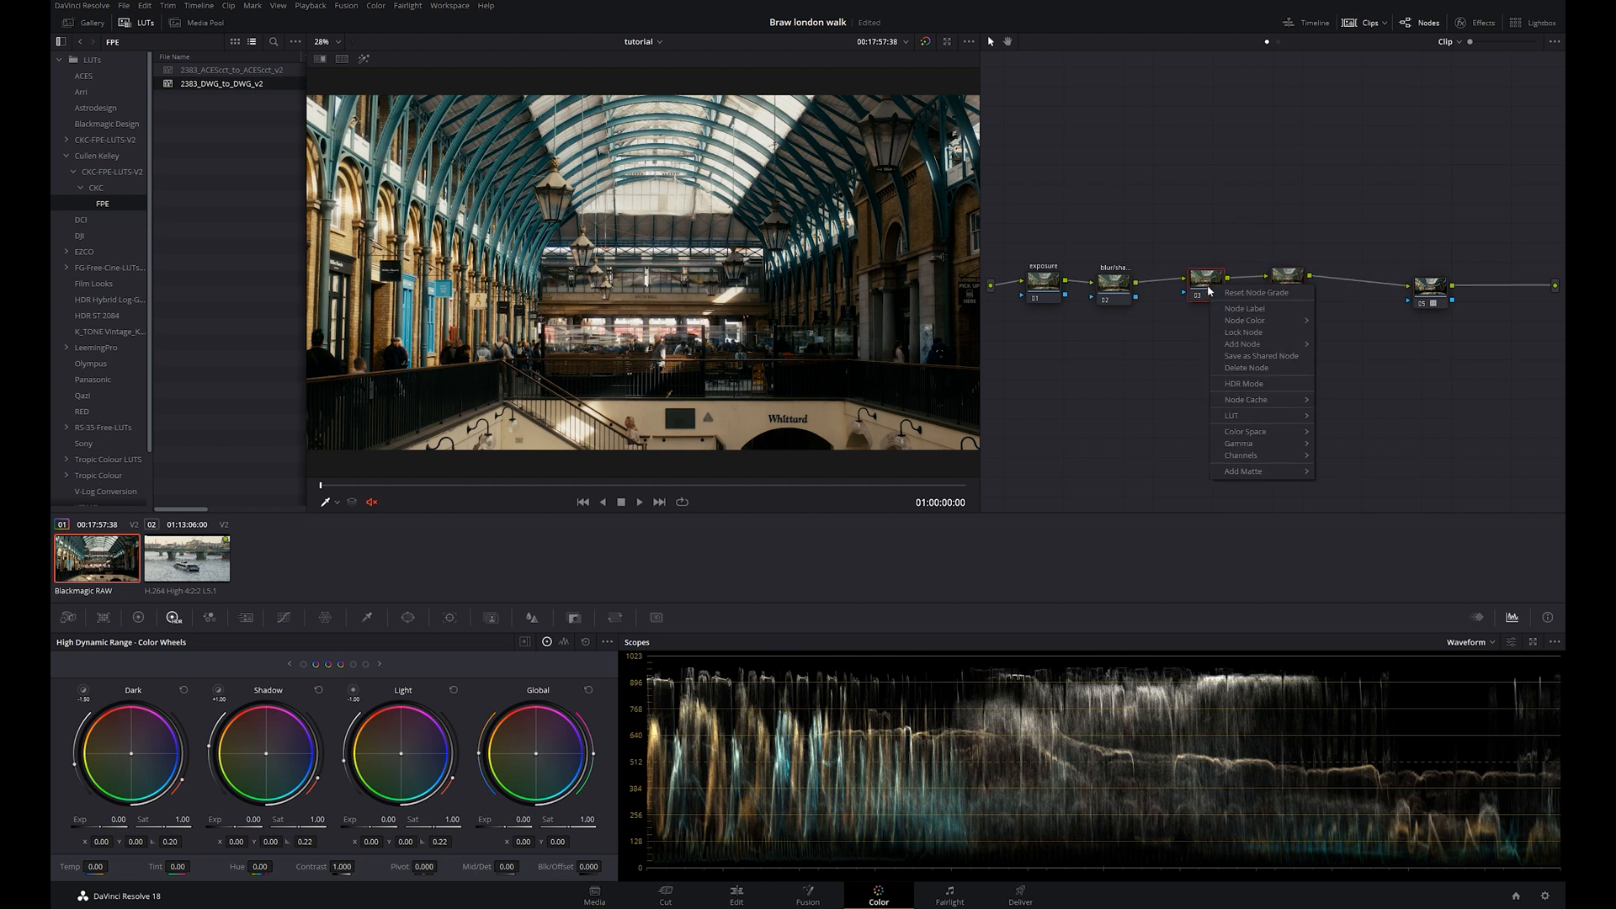
click(1261, 314)
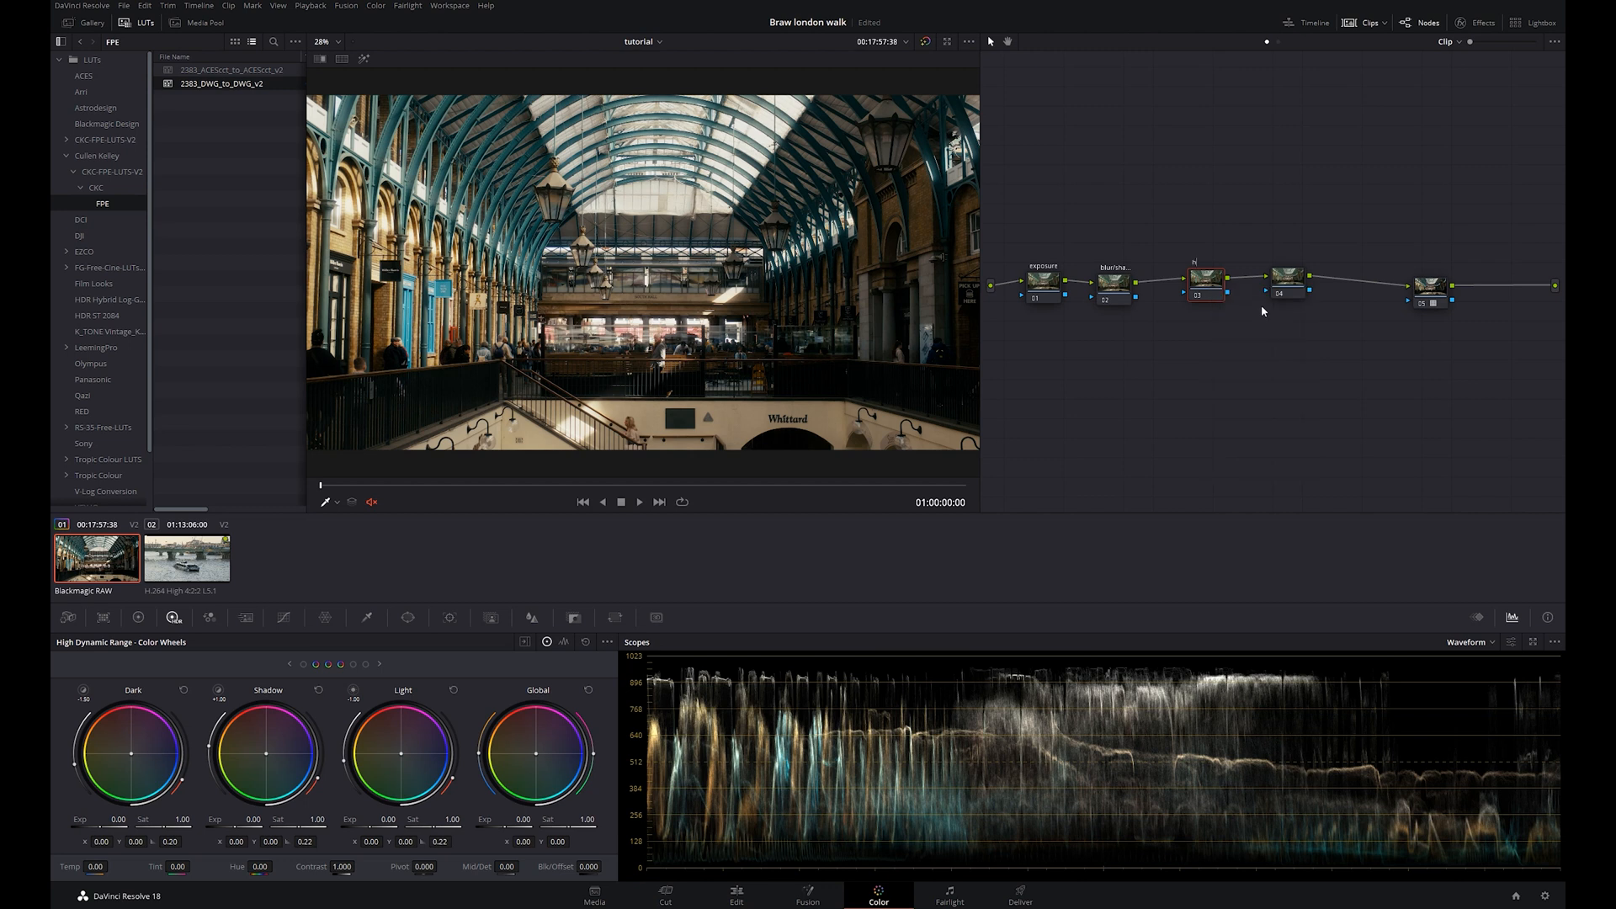
right_click(1289, 281)
click(1313, 305)
text(glow)
click(1440, 319)
Move the LUT node closer to the glow node and add a serial node labelled "film grain" after it
drag(1431, 303, 1375, 296)
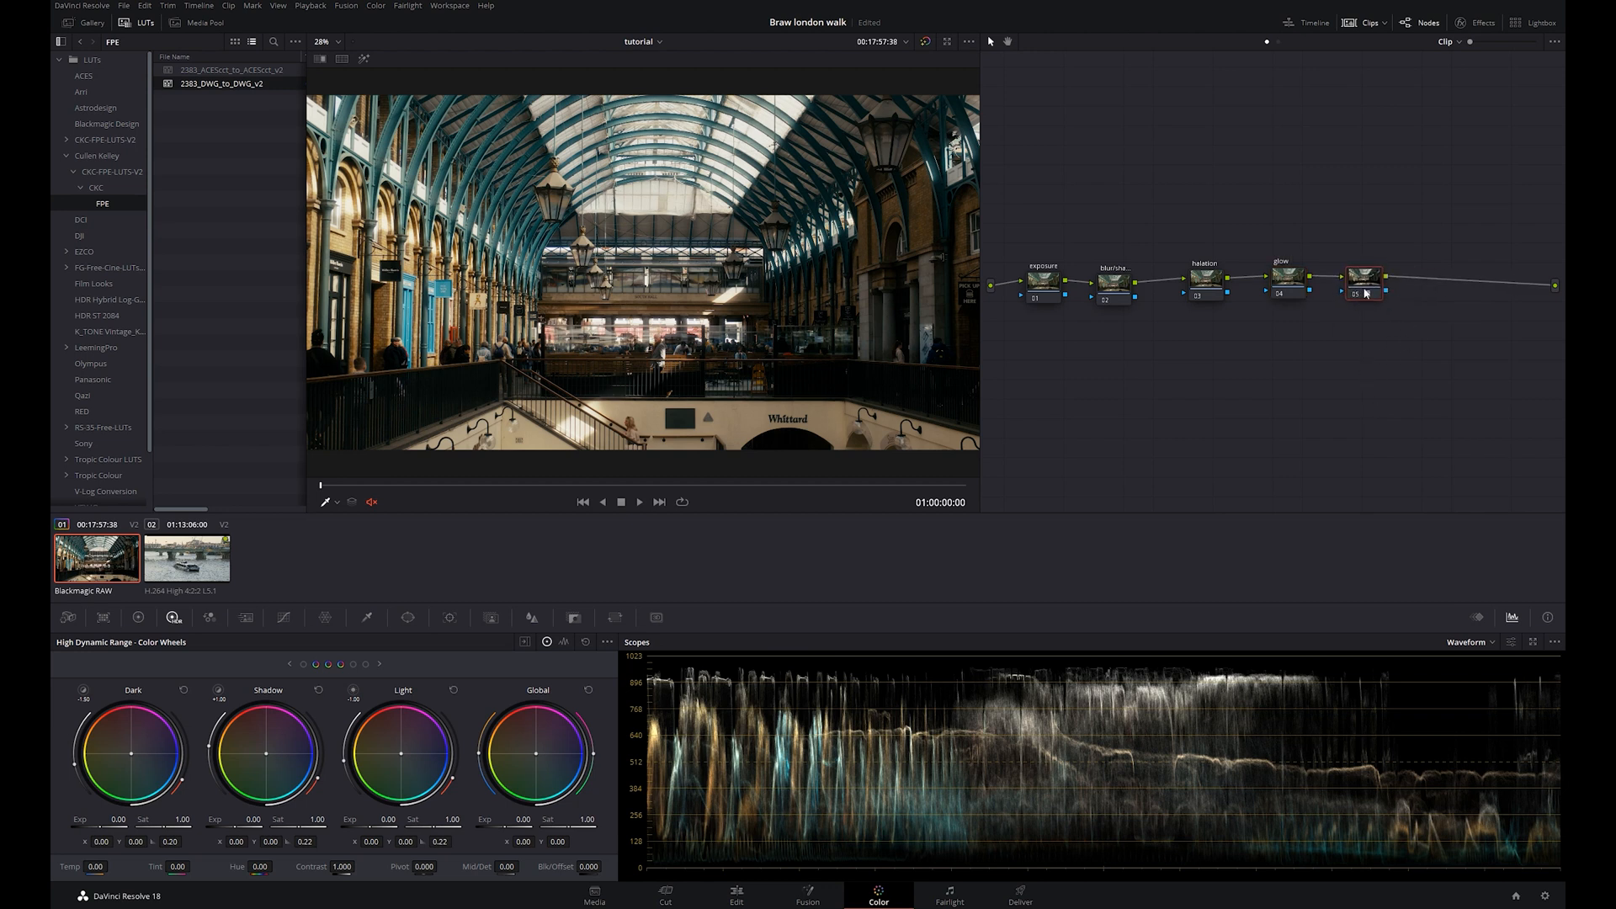
key(alt+s)
right_click(1462, 284)
click(1481, 305)
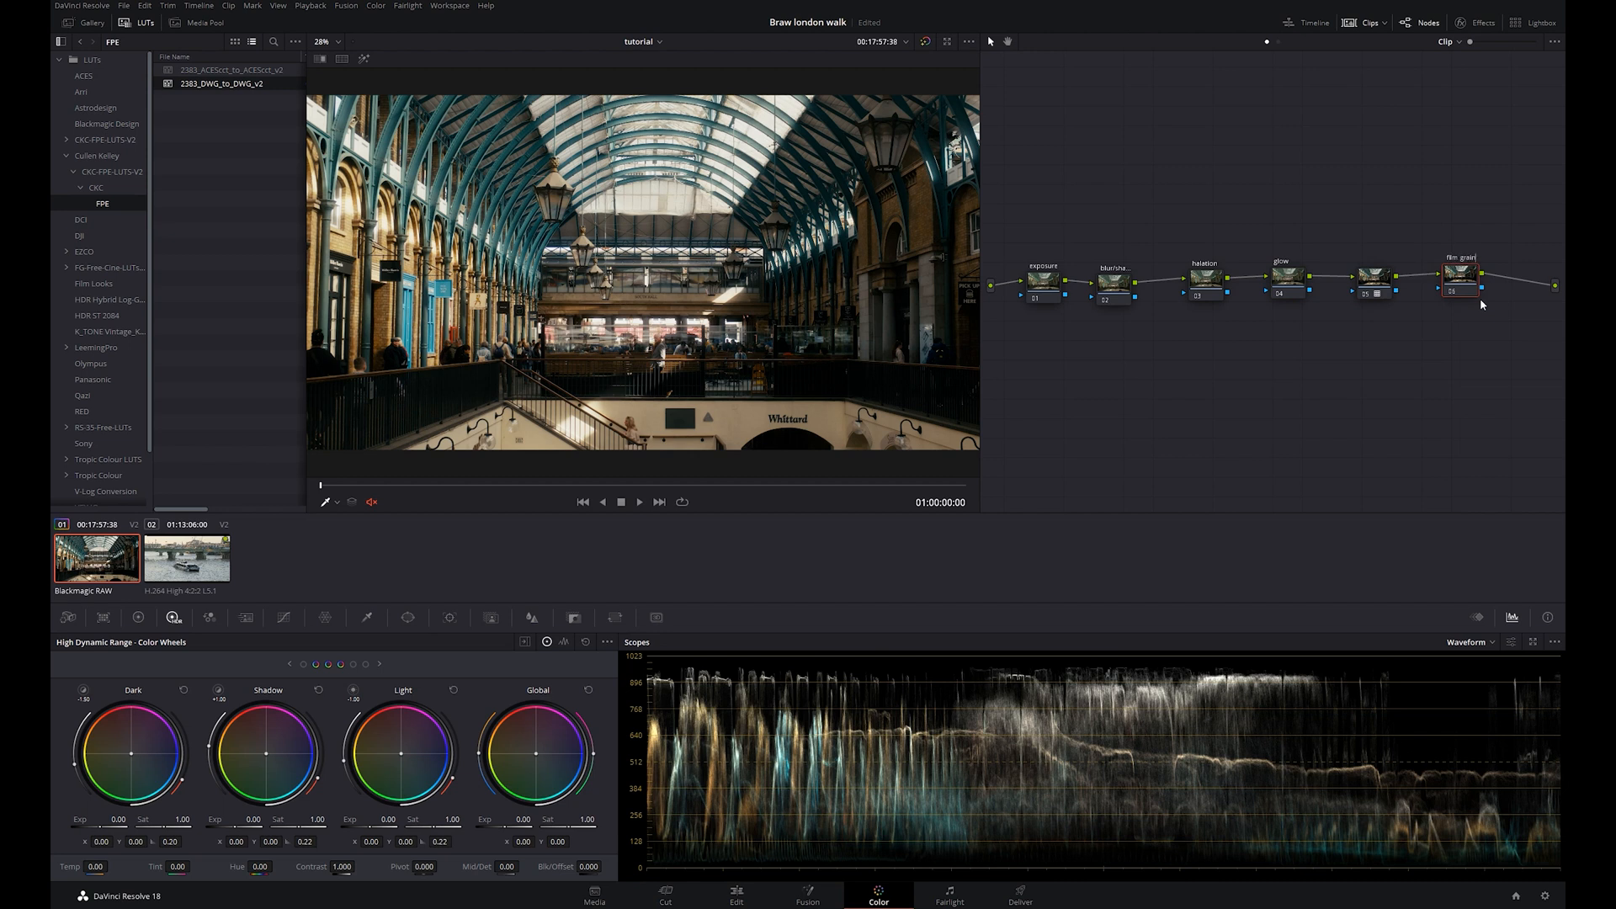
key(Return)
Lower the primary Gain on the exposure node to 0.93
click(1048, 290)
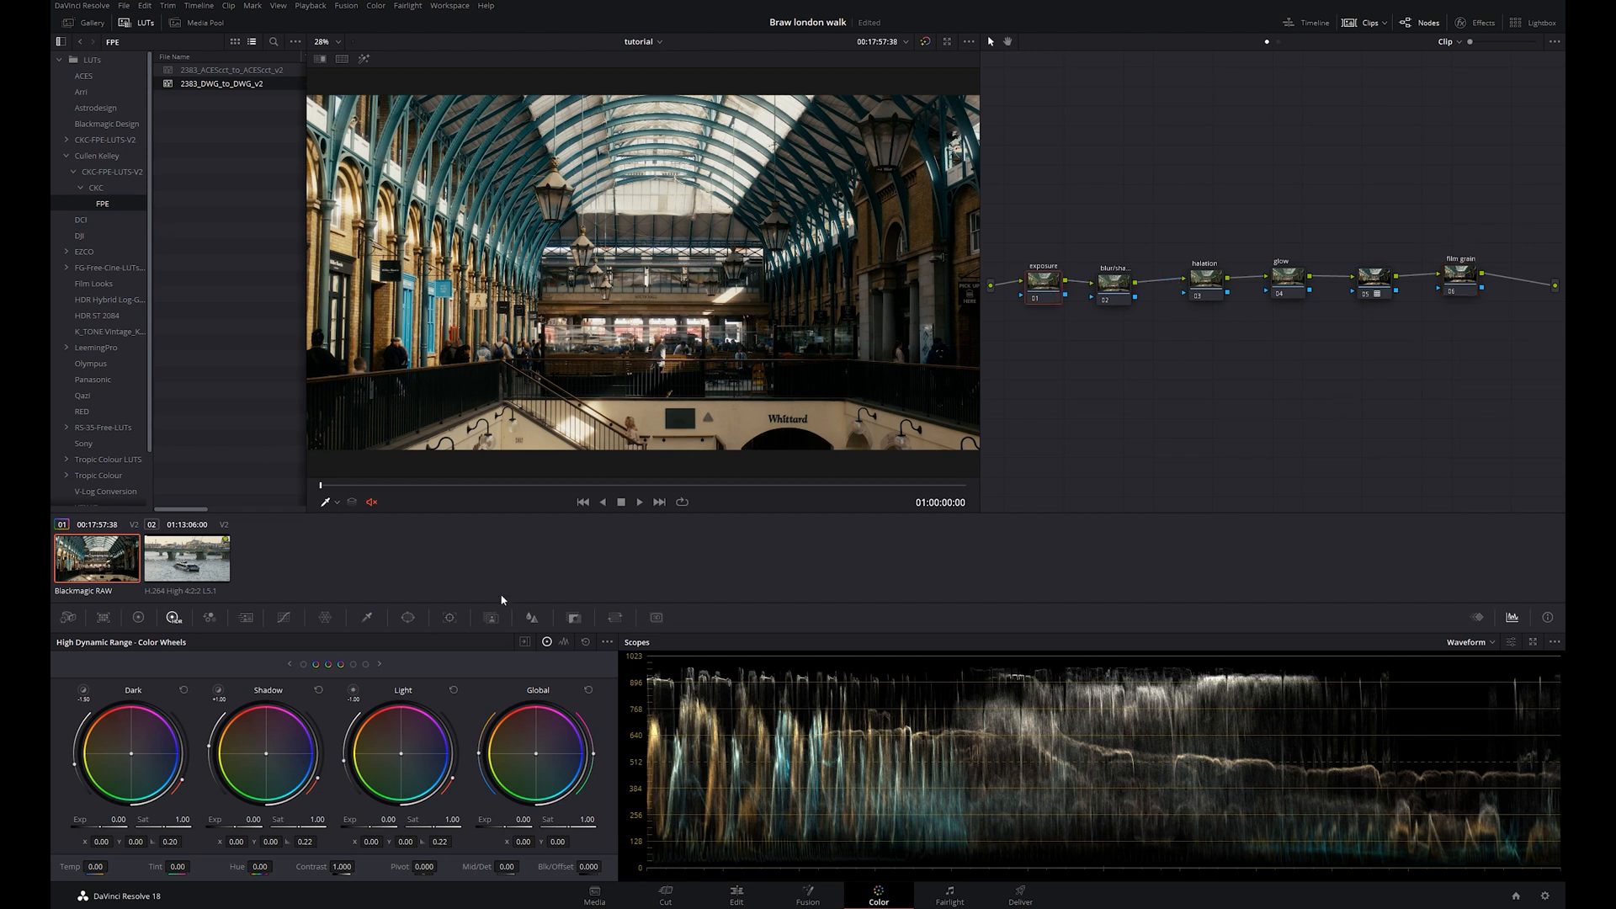
click(138, 618)
drag(409, 842, 363, 842)
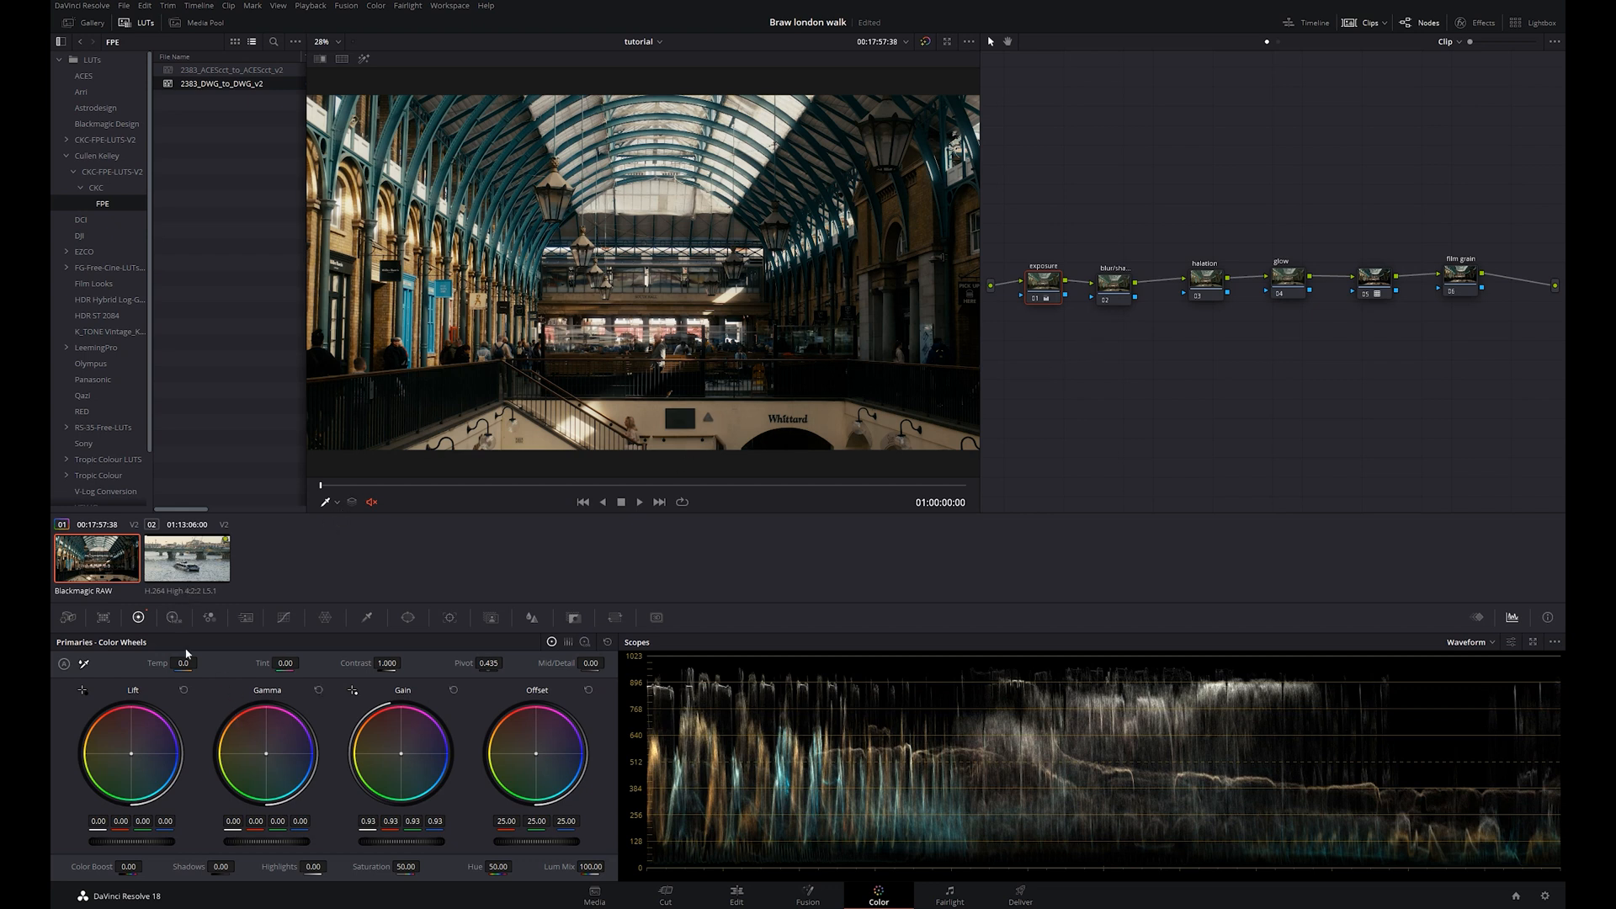
Raise the Shadow zone's exposure to 0.37 in the exposure node's HDR color wheels
click(173, 618)
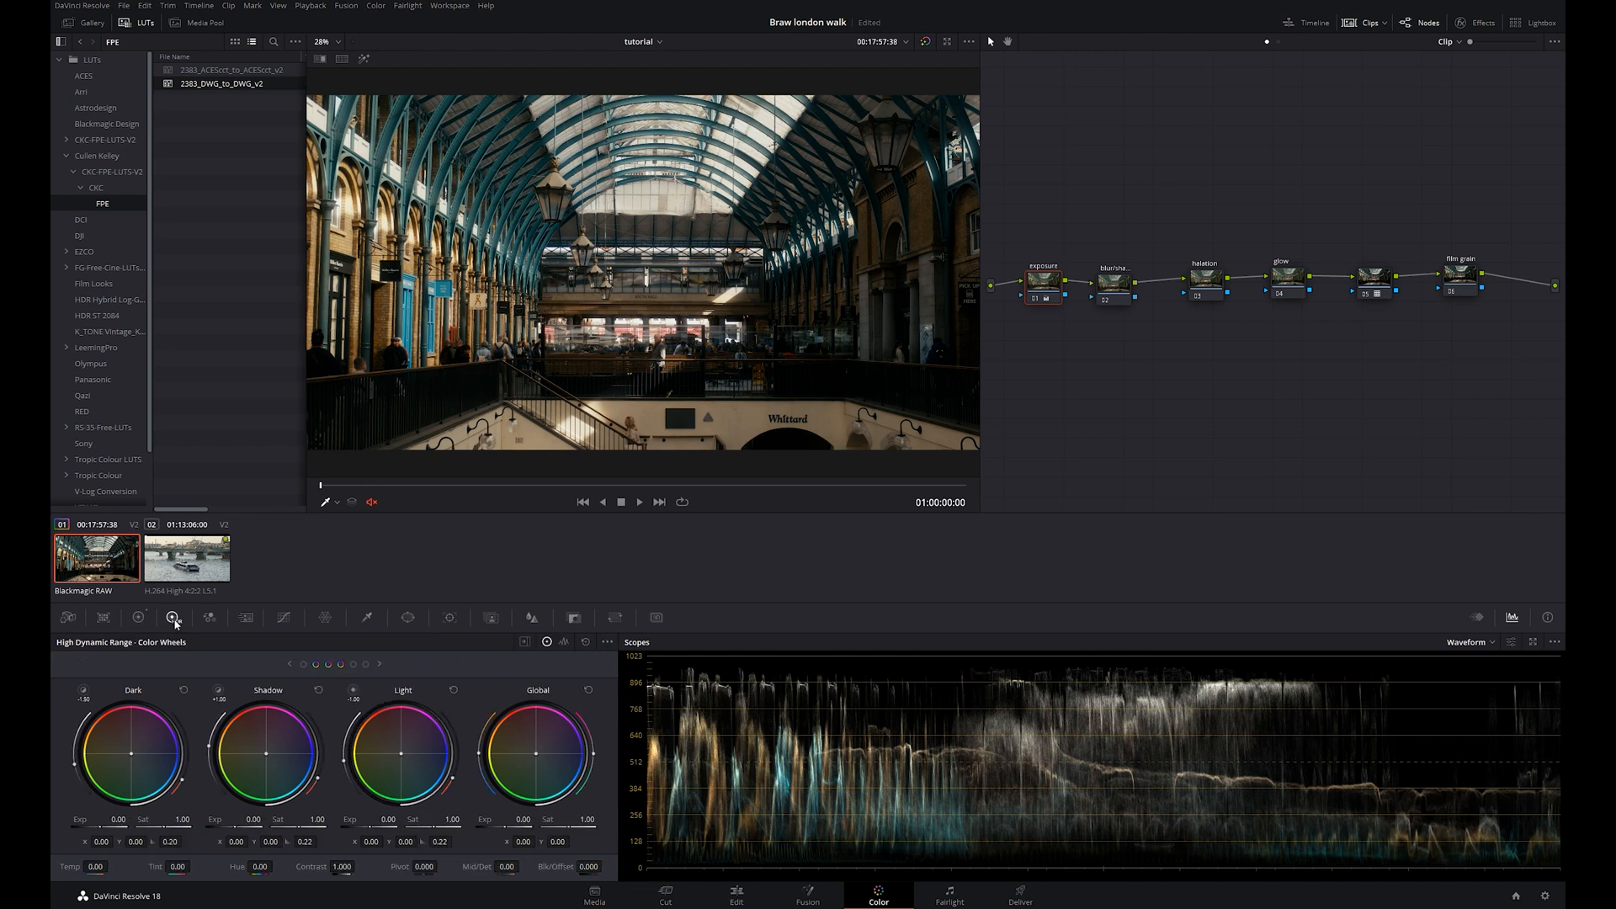
click(304, 666)
click(341, 665)
click(353, 665)
click(303, 667)
click(366, 664)
click(303, 665)
drag(381, 827, 400, 827)
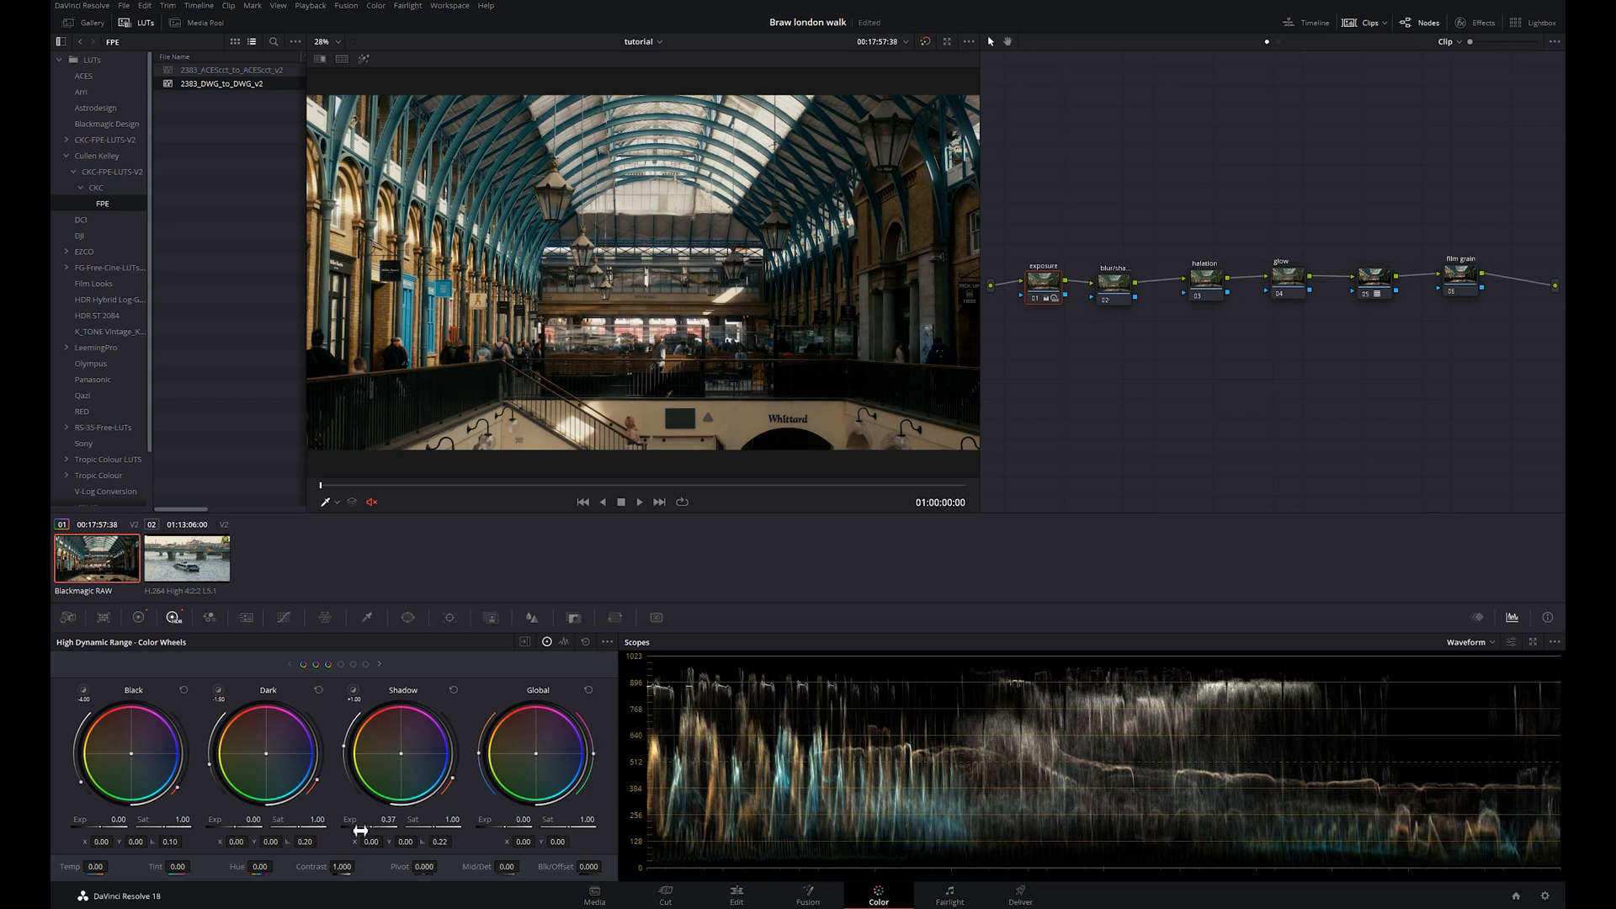
Lower the HDR Highlight zone's exposure to -0.49 and return to the primary color wheels
click(354, 665)
drag(385, 819, 355, 819)
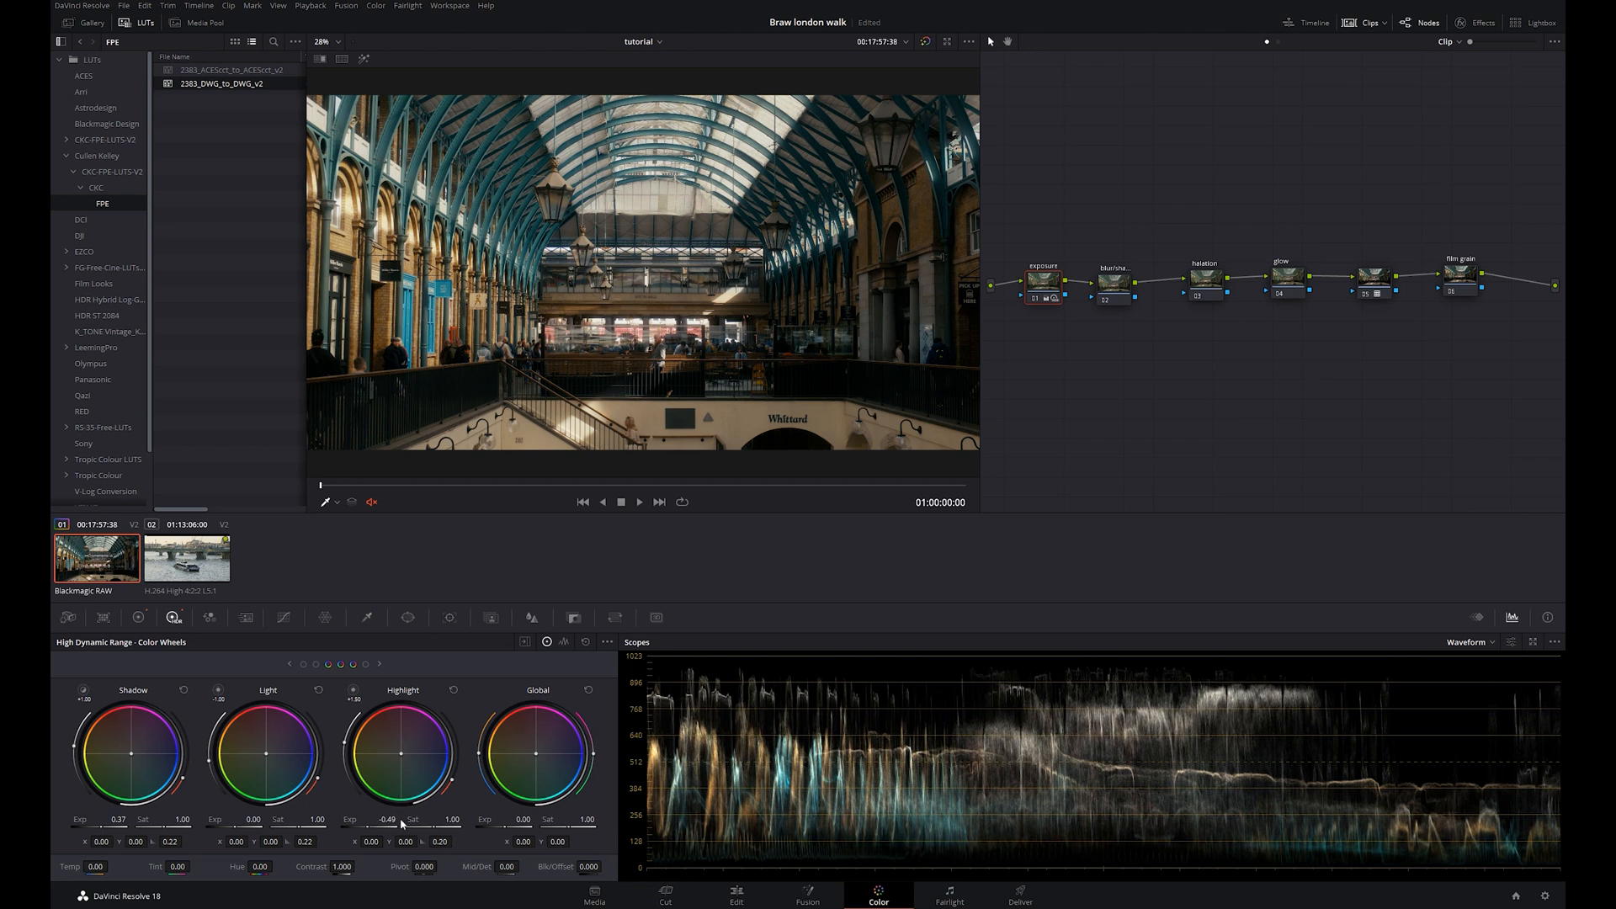
click(139, 617)
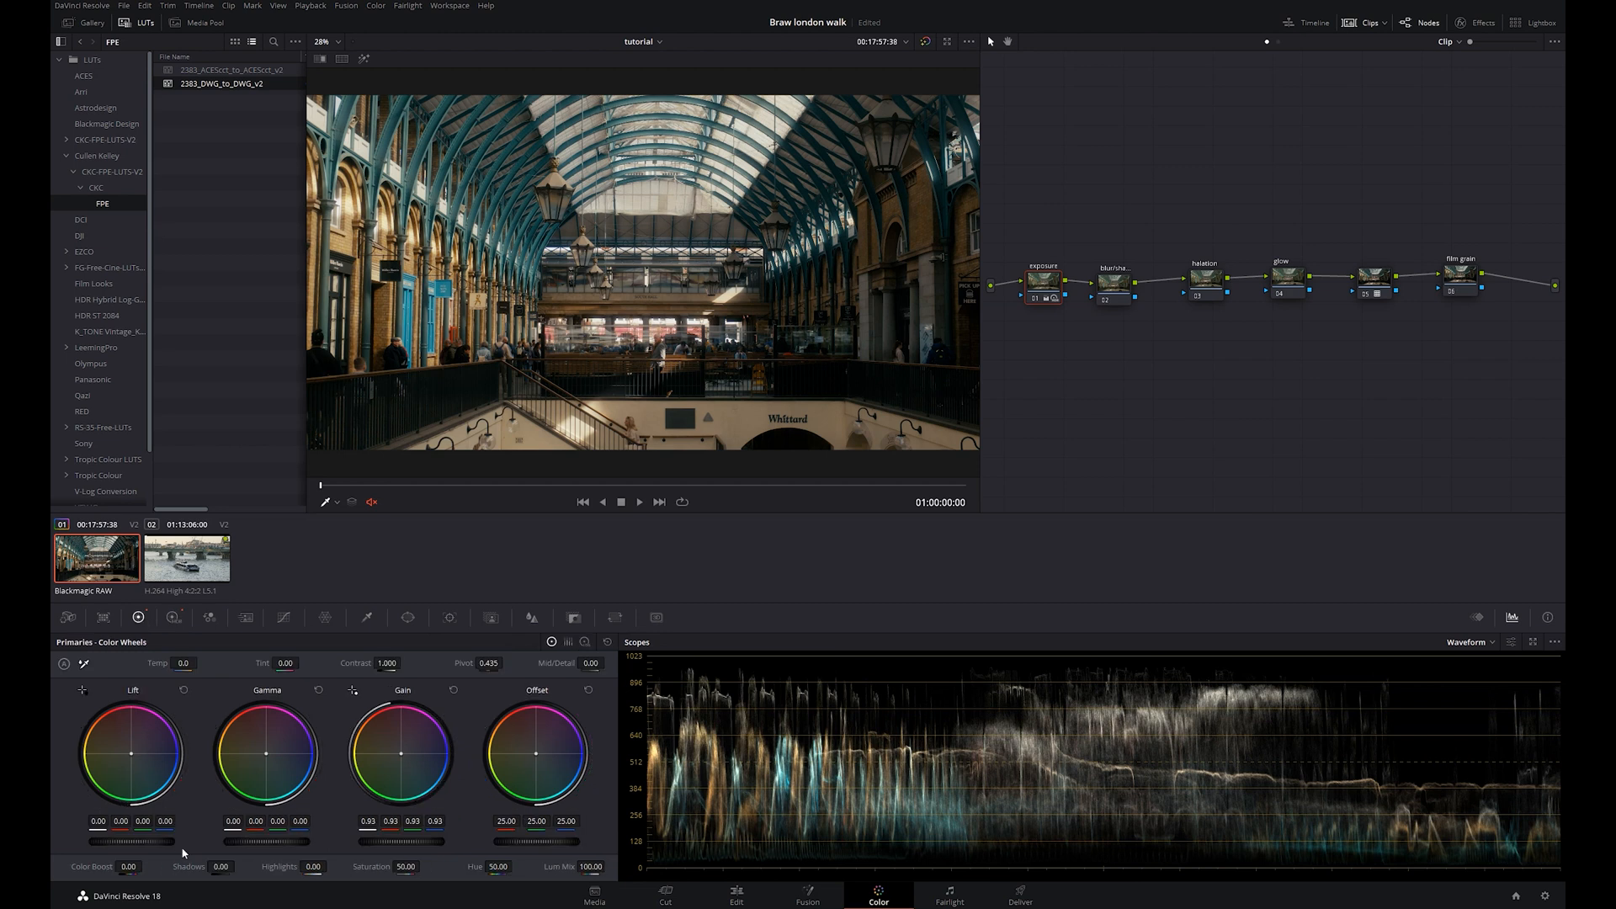
Raise the exposure node's saturation to 64.40 and Mid/Detail to 9.00, and compare the image with all grades bypassed
drag(408, 867, 423, 866)
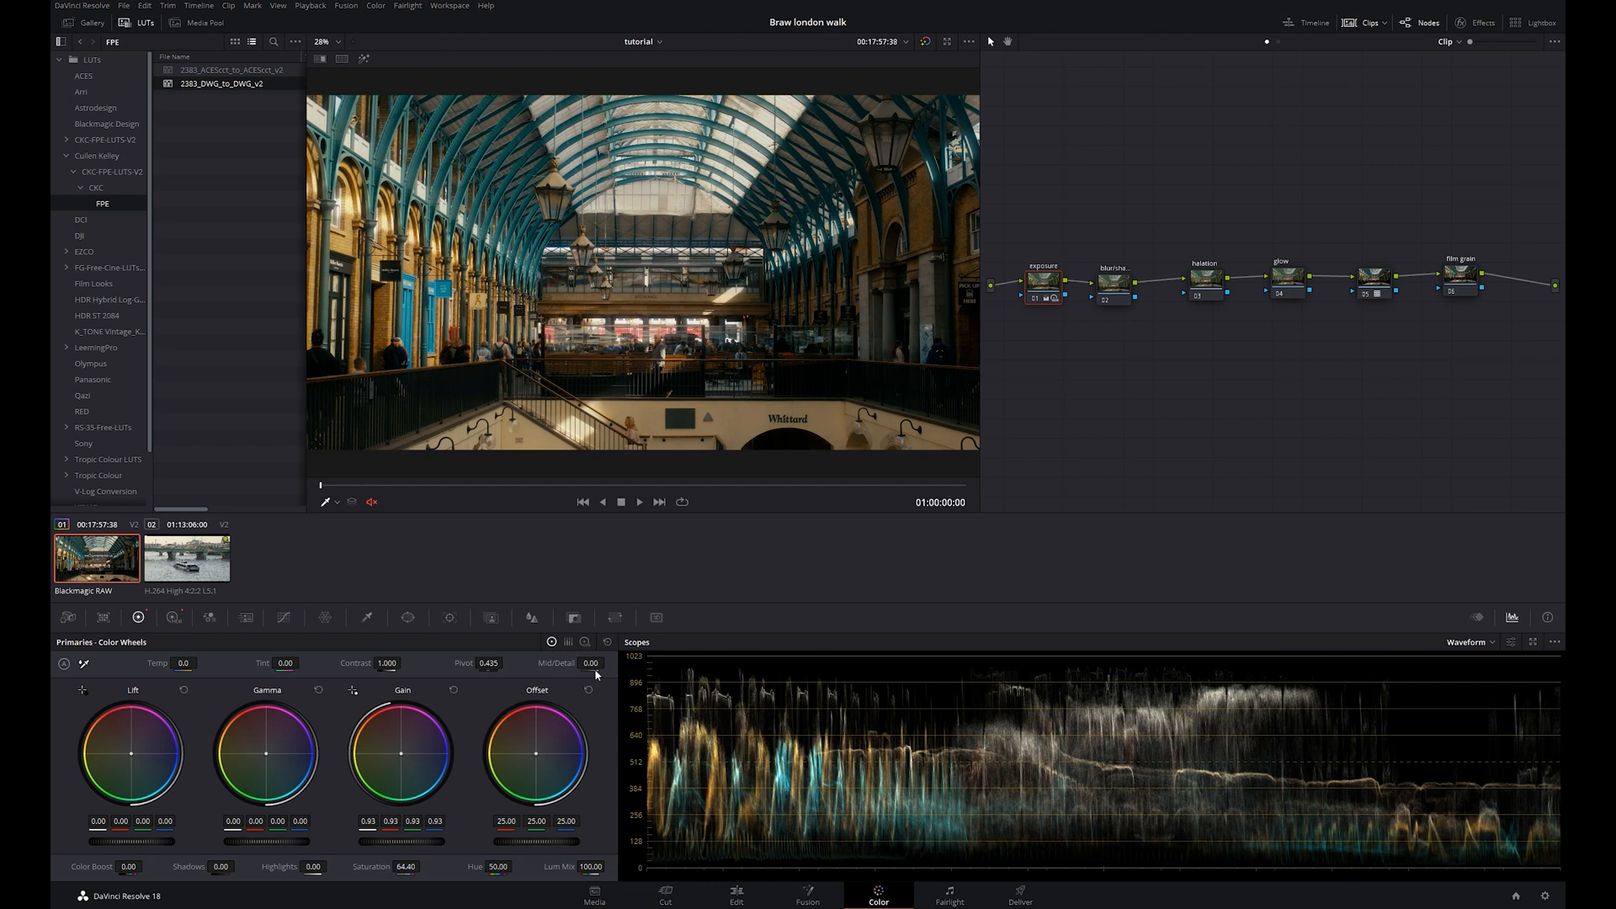
drag(590, 674, 718, 603)
click(926, 42)
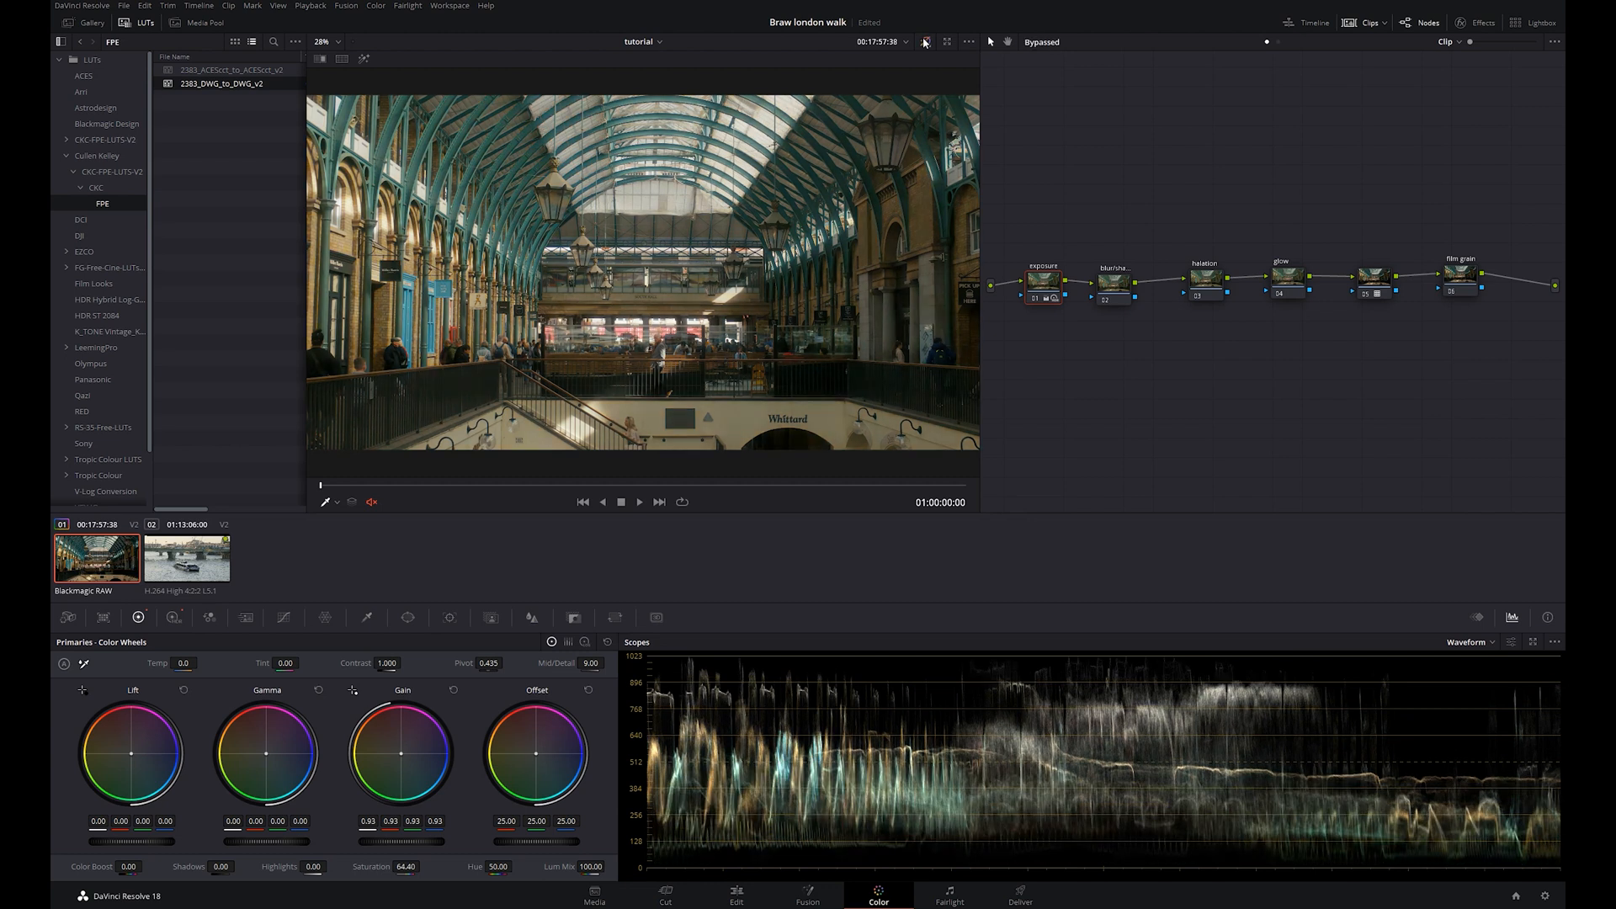
click(925, 42)
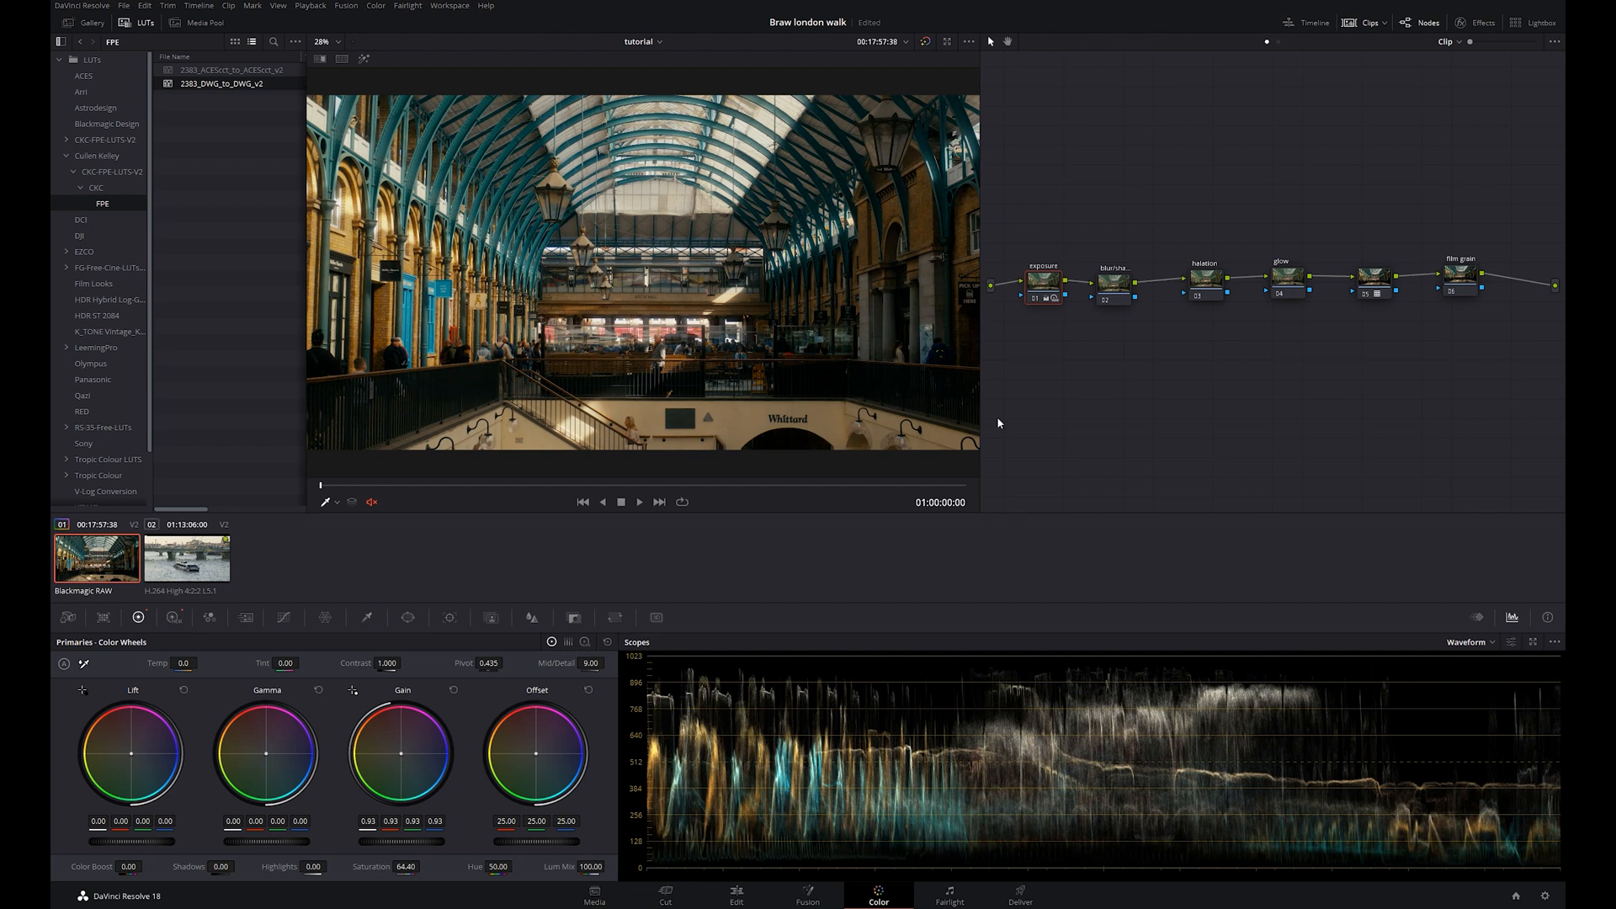
Find the Halation effect in the effects library and apply it to the halation node
click(1205, 288)
click(1480, 23)
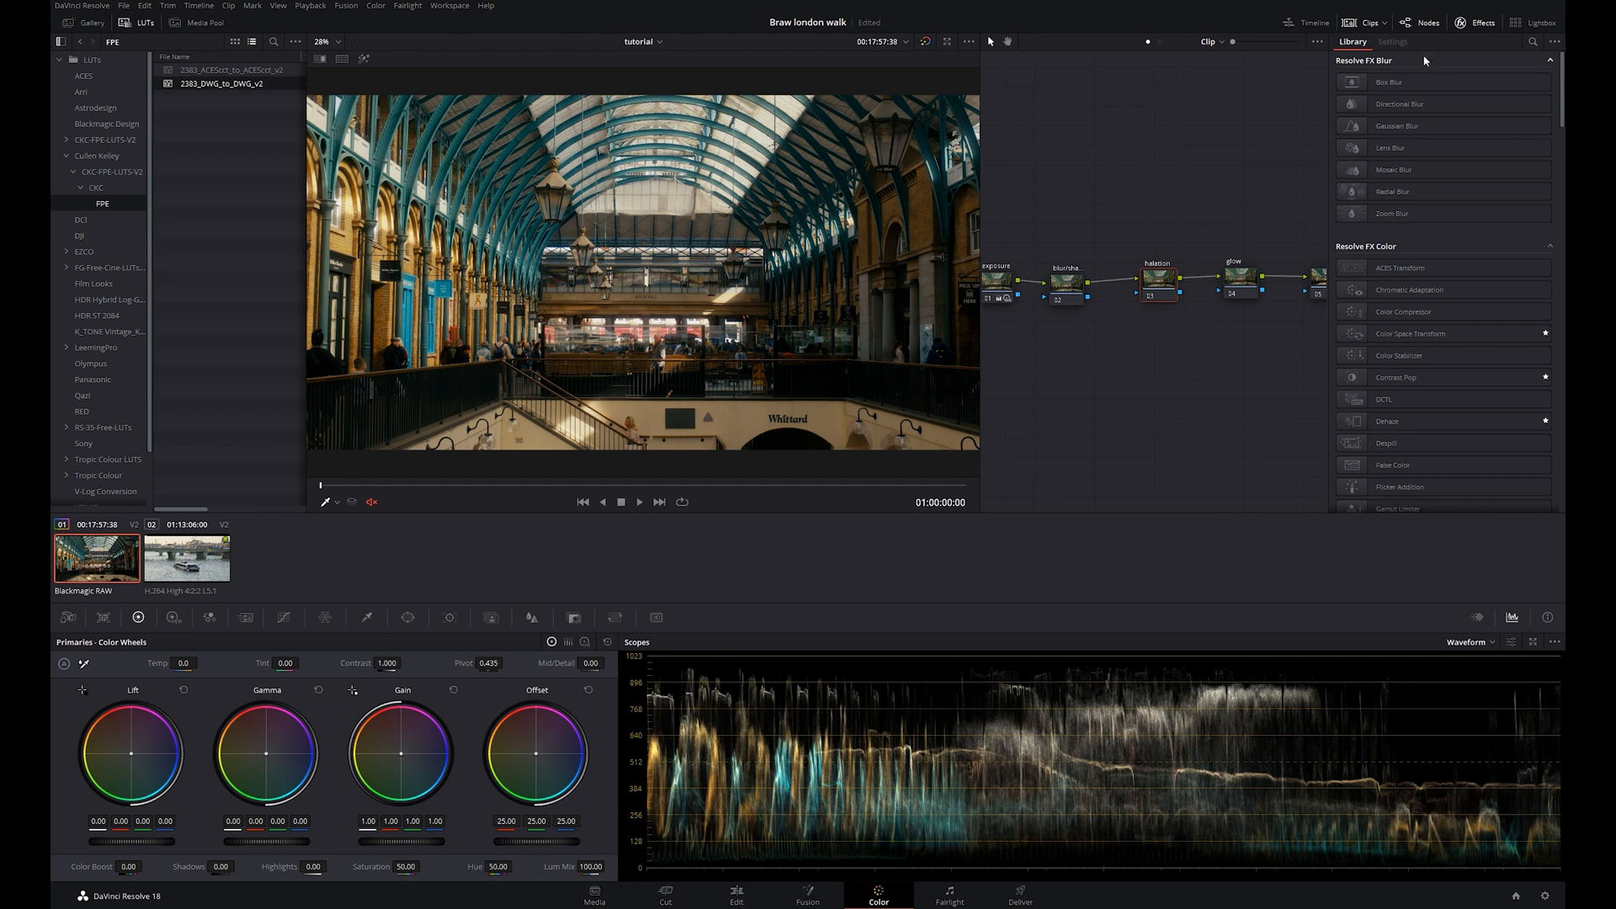
click(1532, 41)
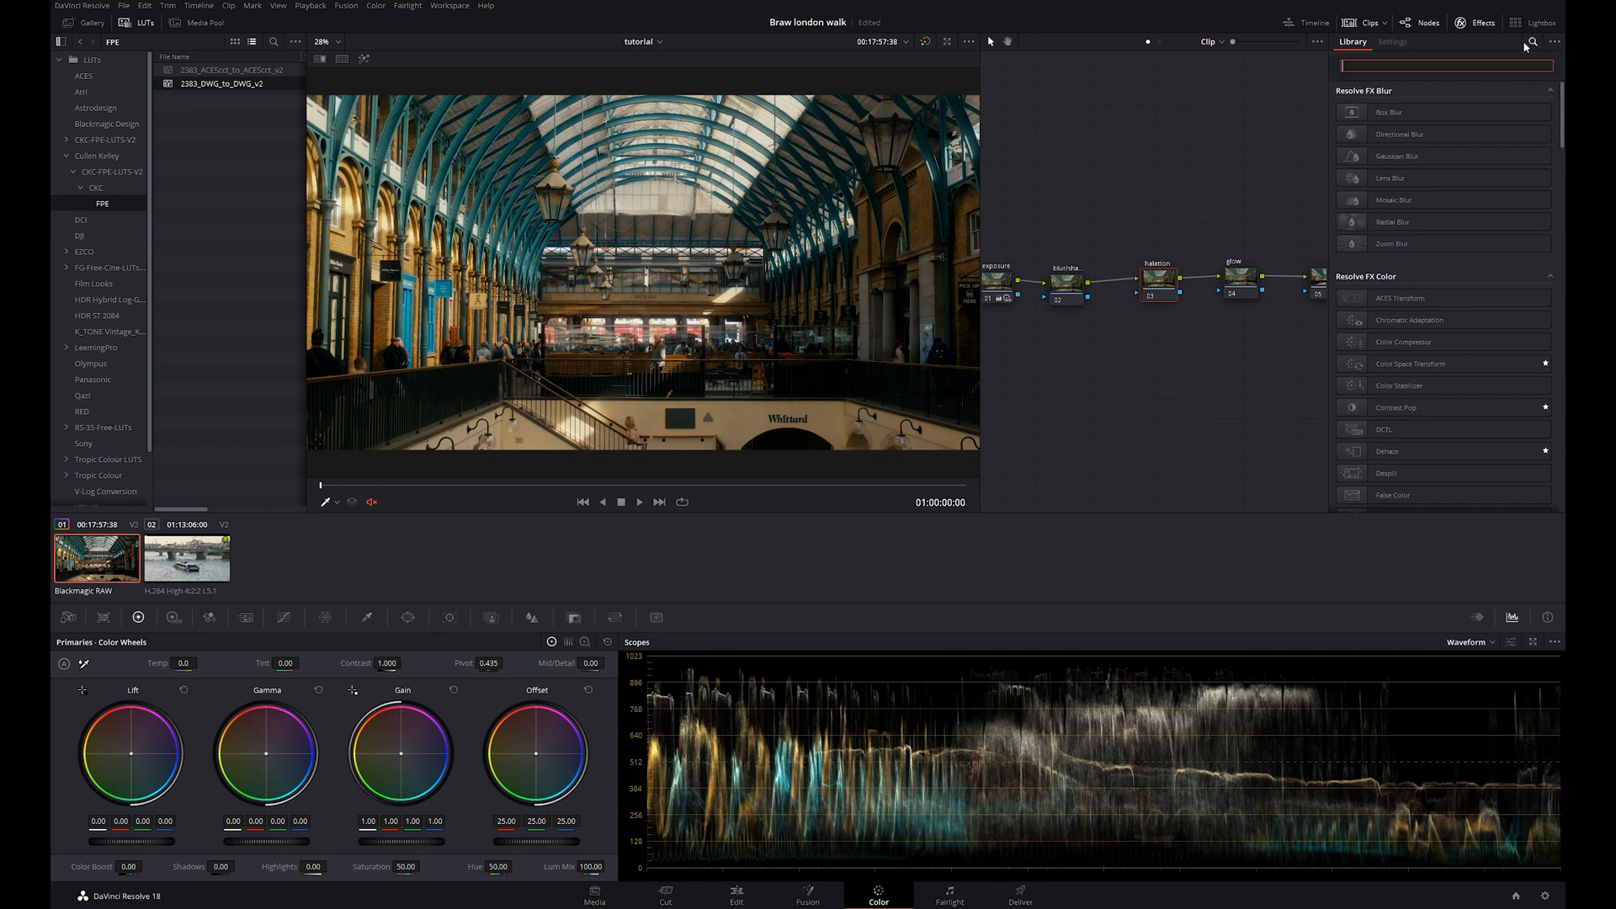
text(hal)
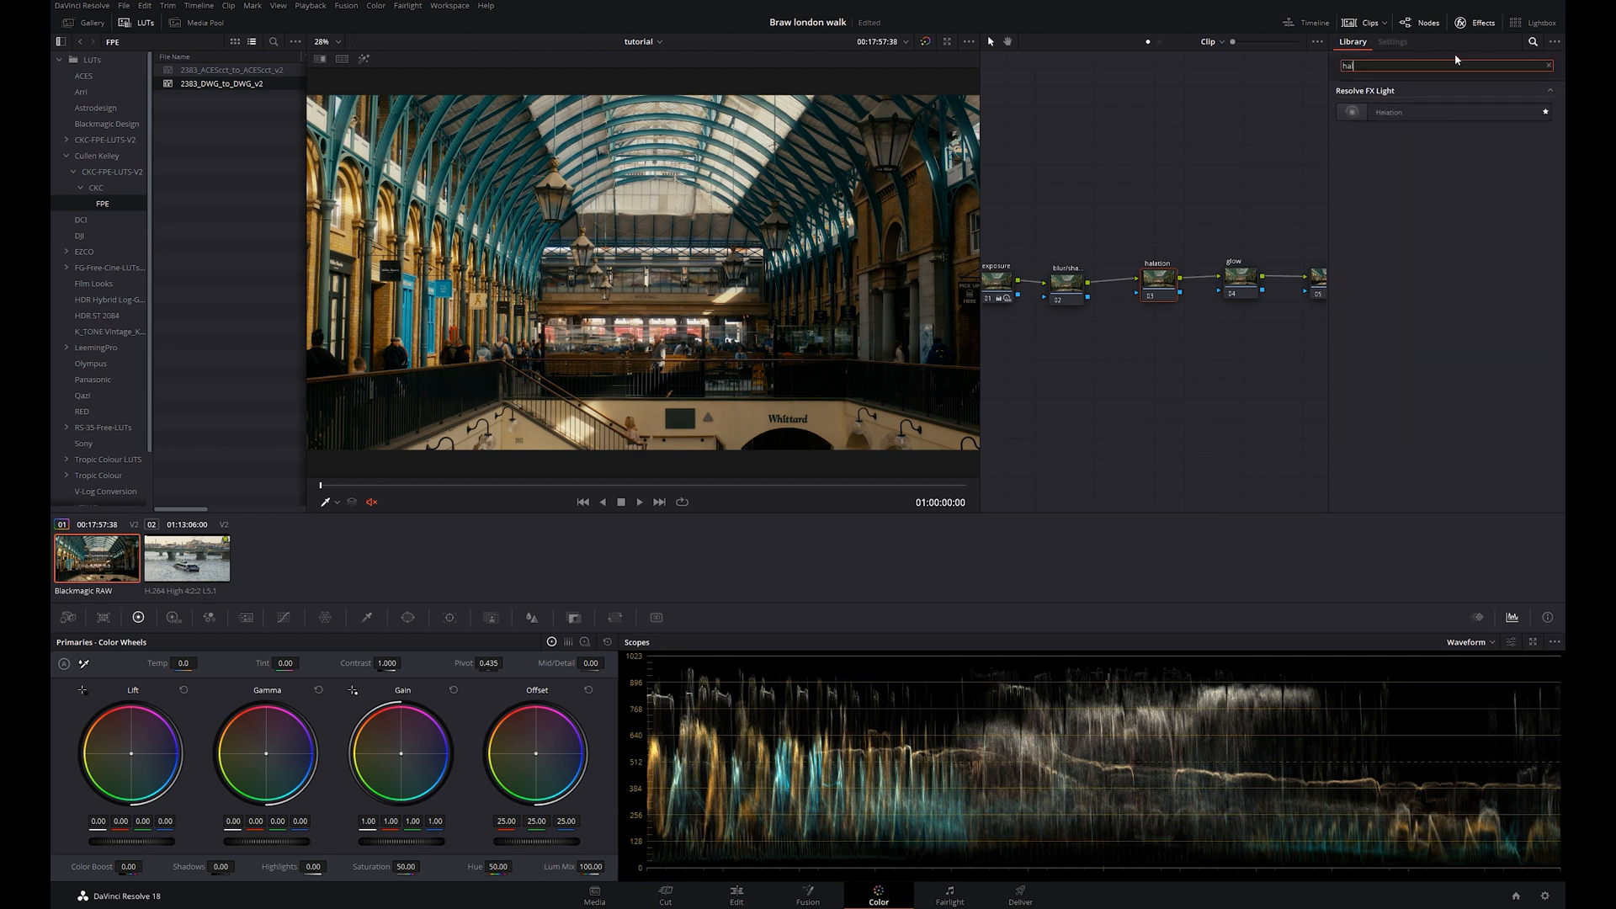
drag(1410, 112, 1167, 284)
Find the Glow effect, apply it to the glow node and close the effects library
drag(1376, 65, 1304, 70)
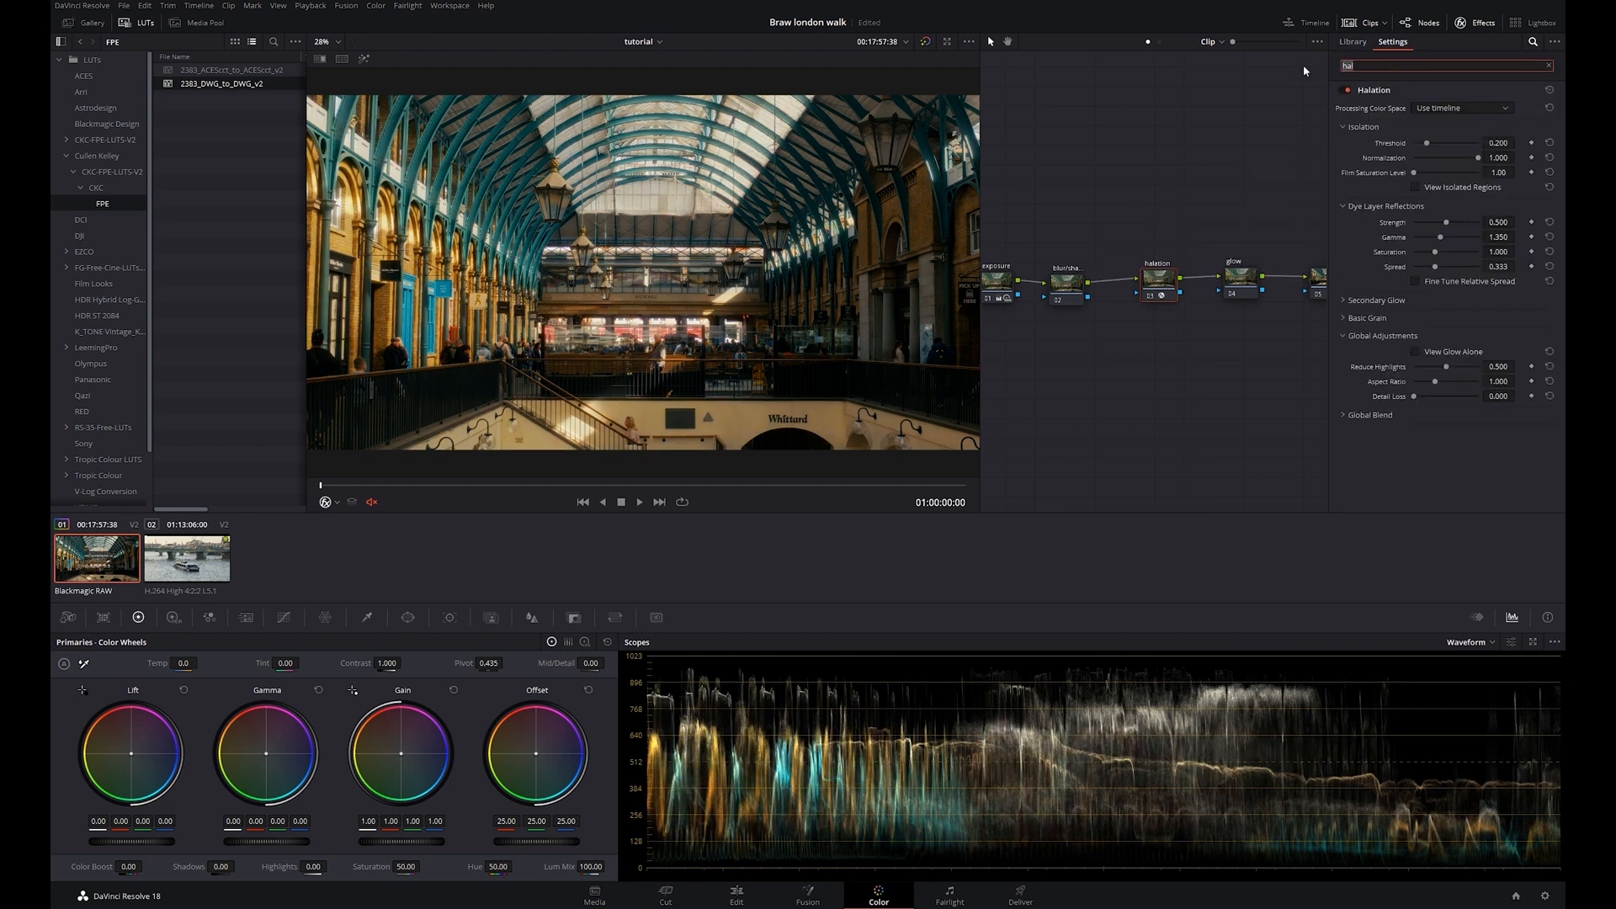
text(glow)
drag(1381, 111, 1243, 288)
click(1479, 23)
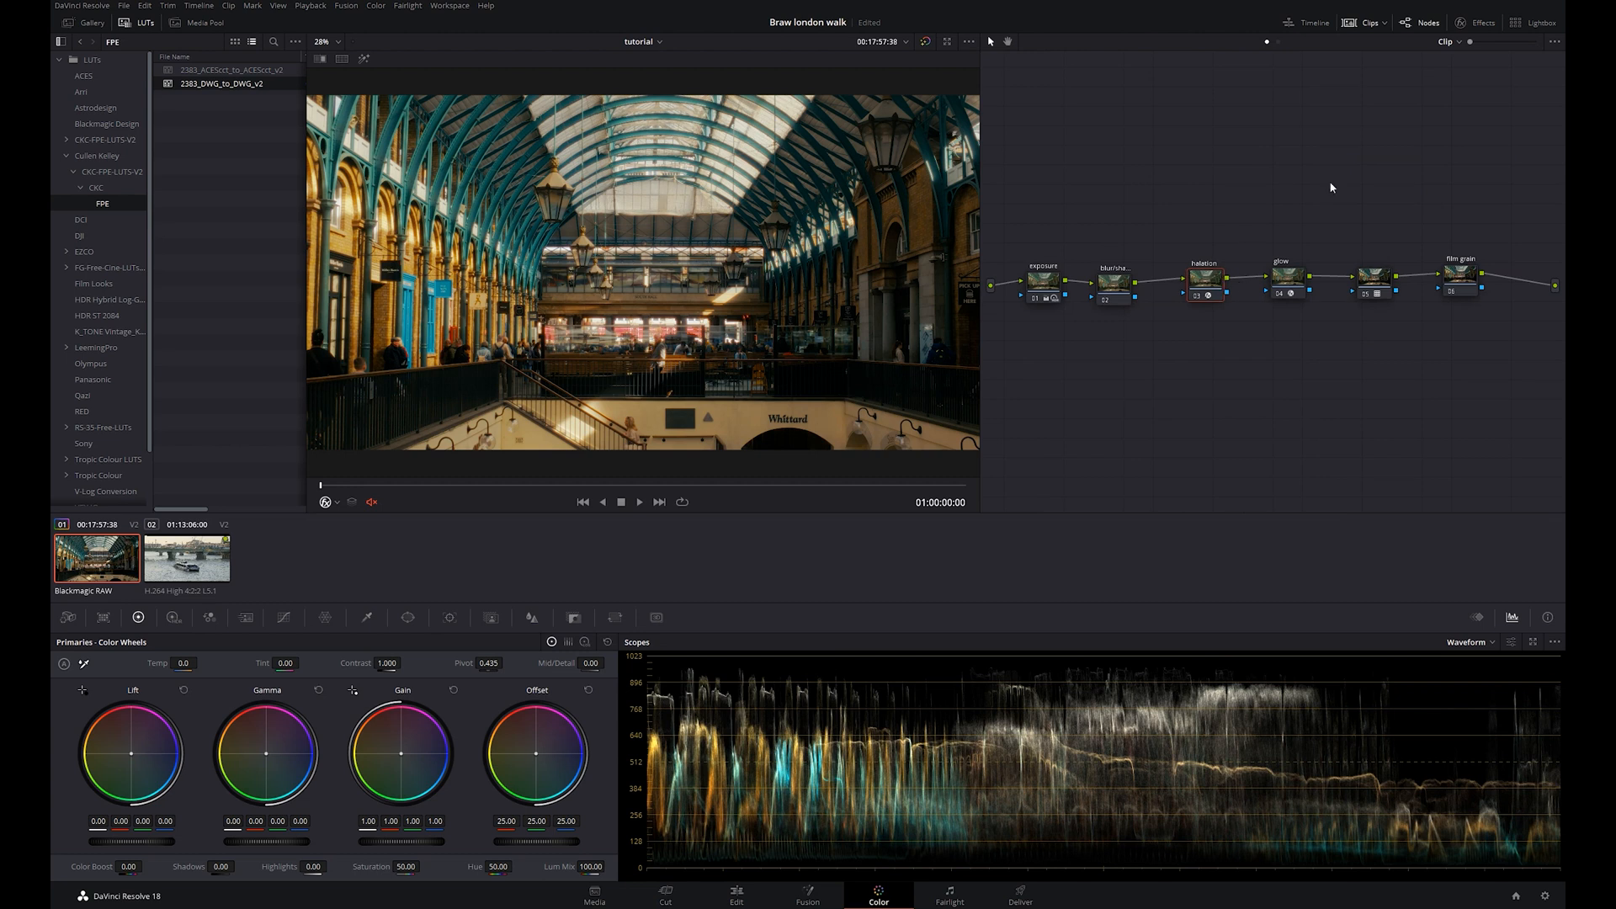
Reopen the Halation effect's settings and lower the dye layer reflection Strength to about 0.1
click(1462, 24)
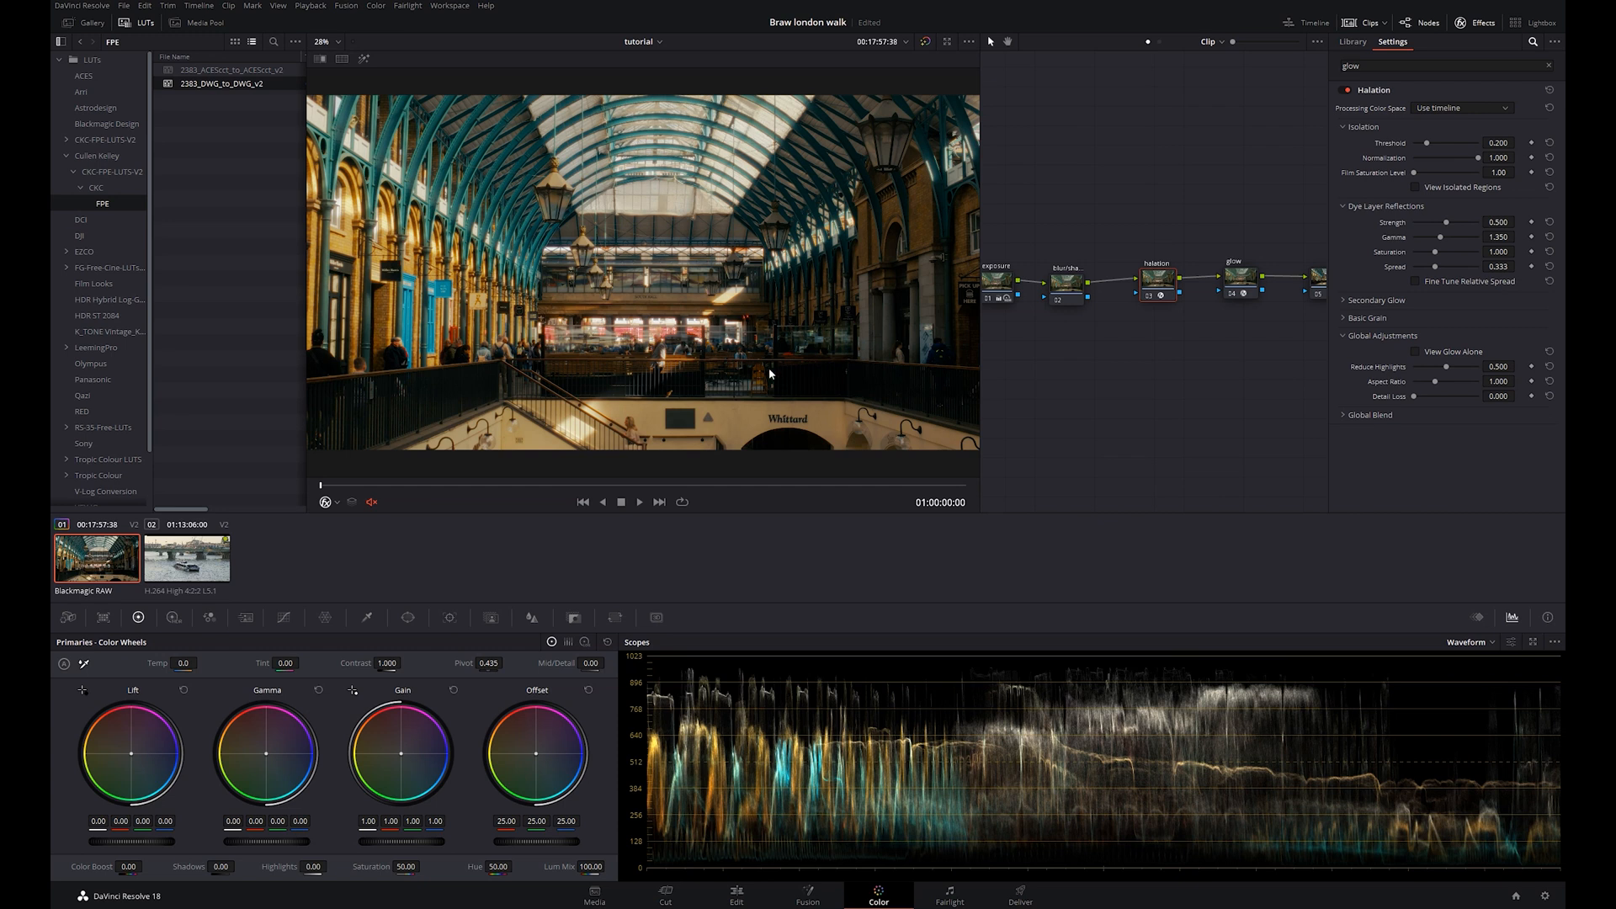
drag(1505, 223, 1430, 223)
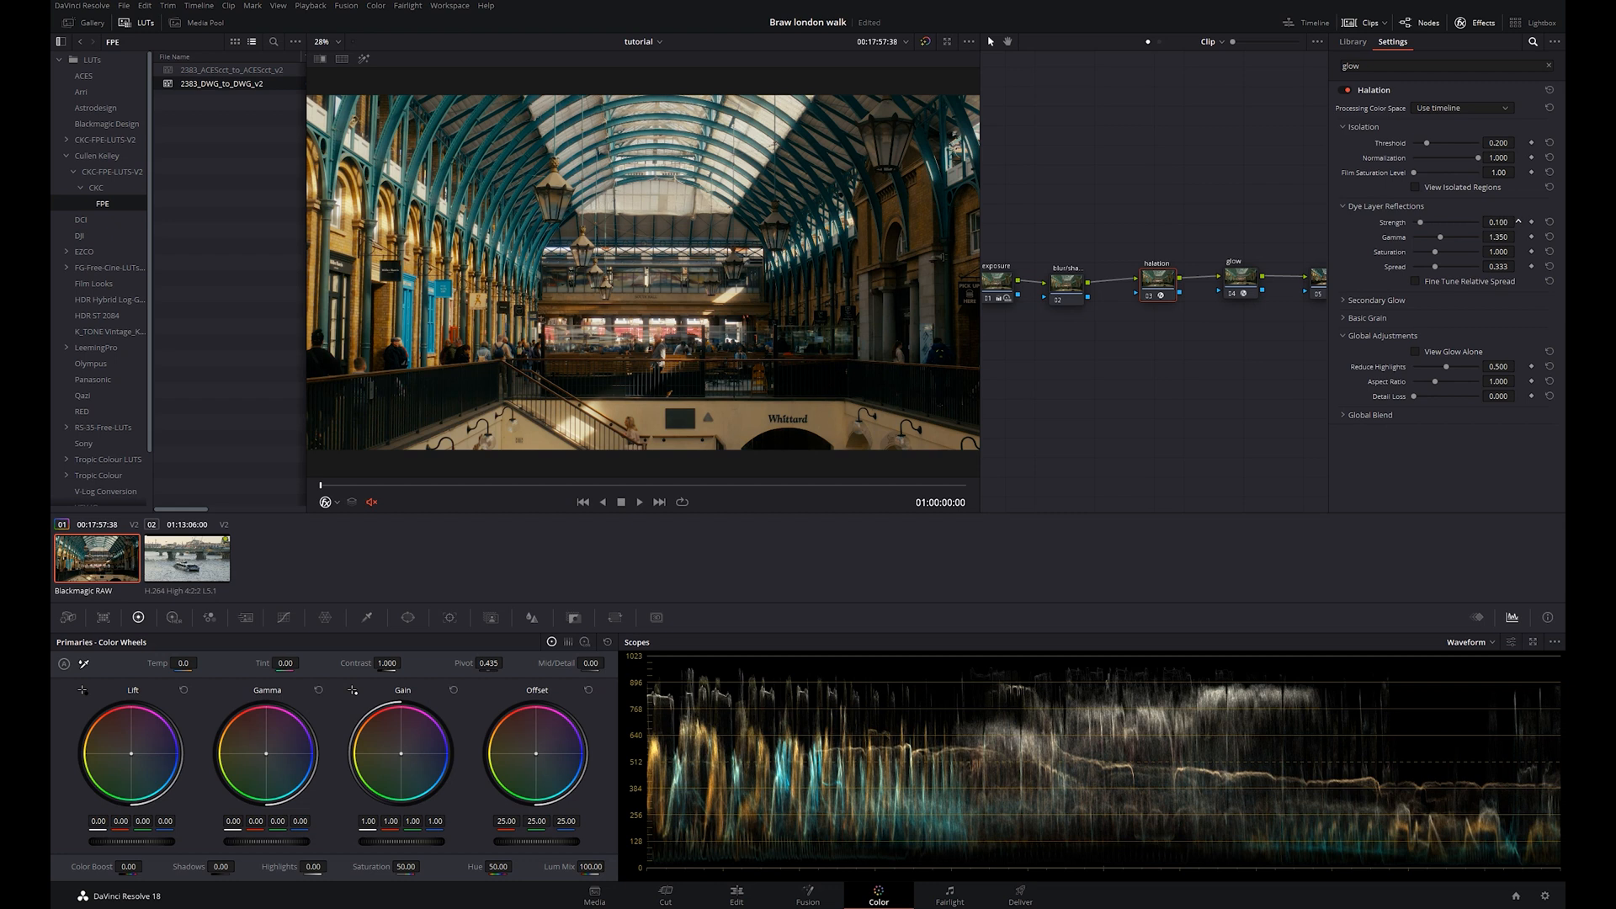
Examine the Halation effect on the bright areas up close by comparing it on and off, and check the whole frame
scroll(879, 408, up, 6)
drag(881, 408, 754, 279)
click(1346, 93)
click(1347, 93)
click(1347, 92)
click(1347, 93)
click(1346, 93)
click(1346, 93)
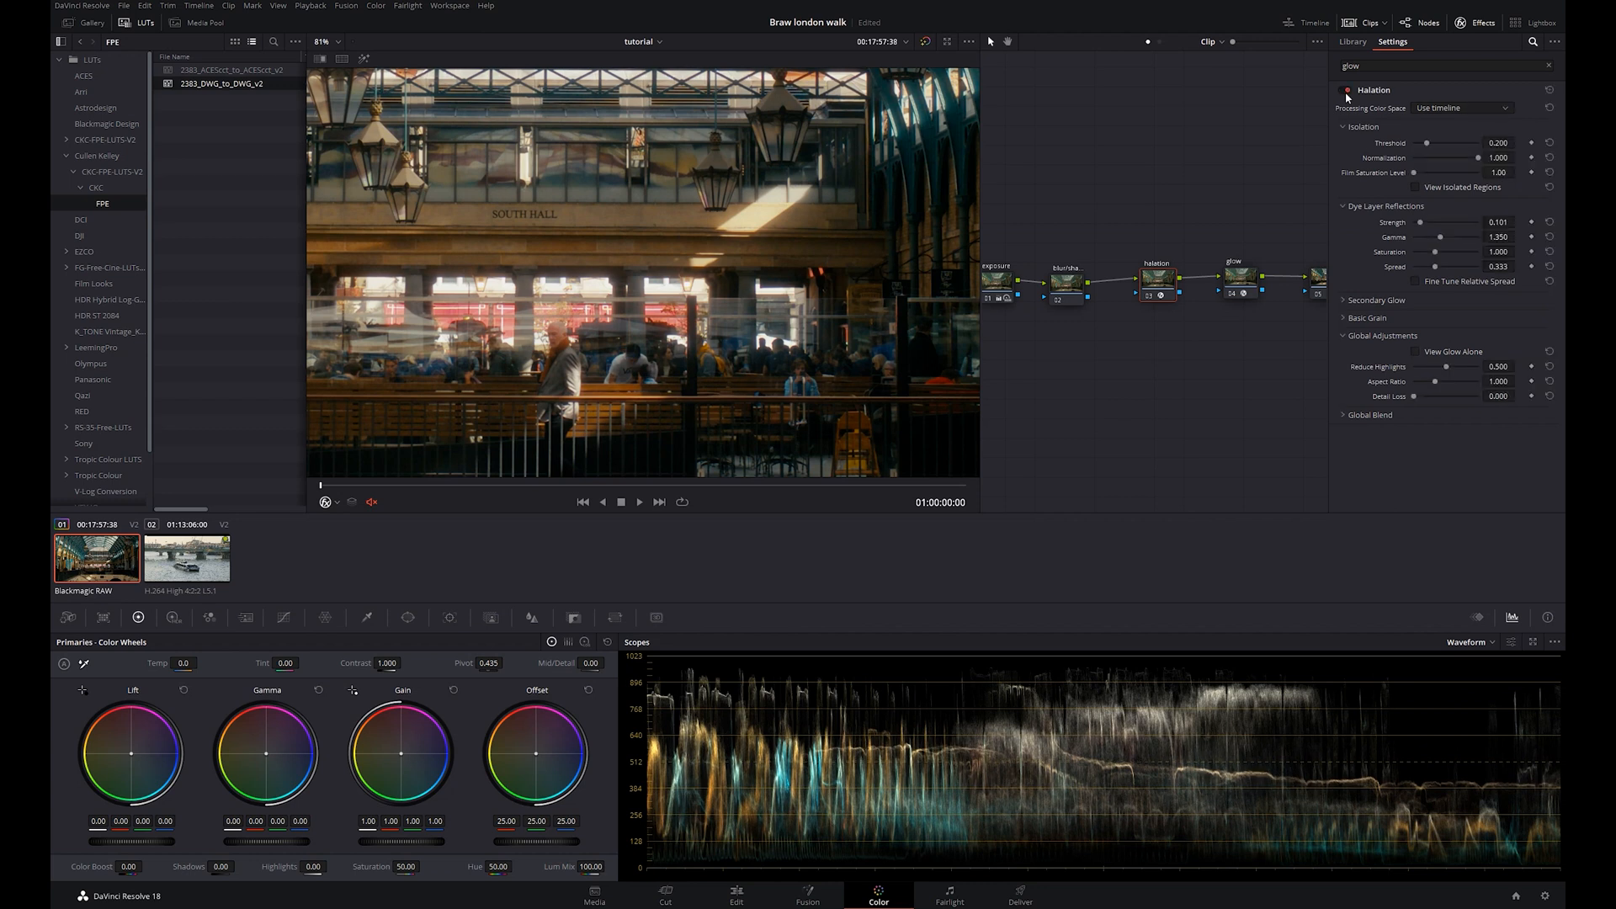
scroll(652, 445, down, 6)
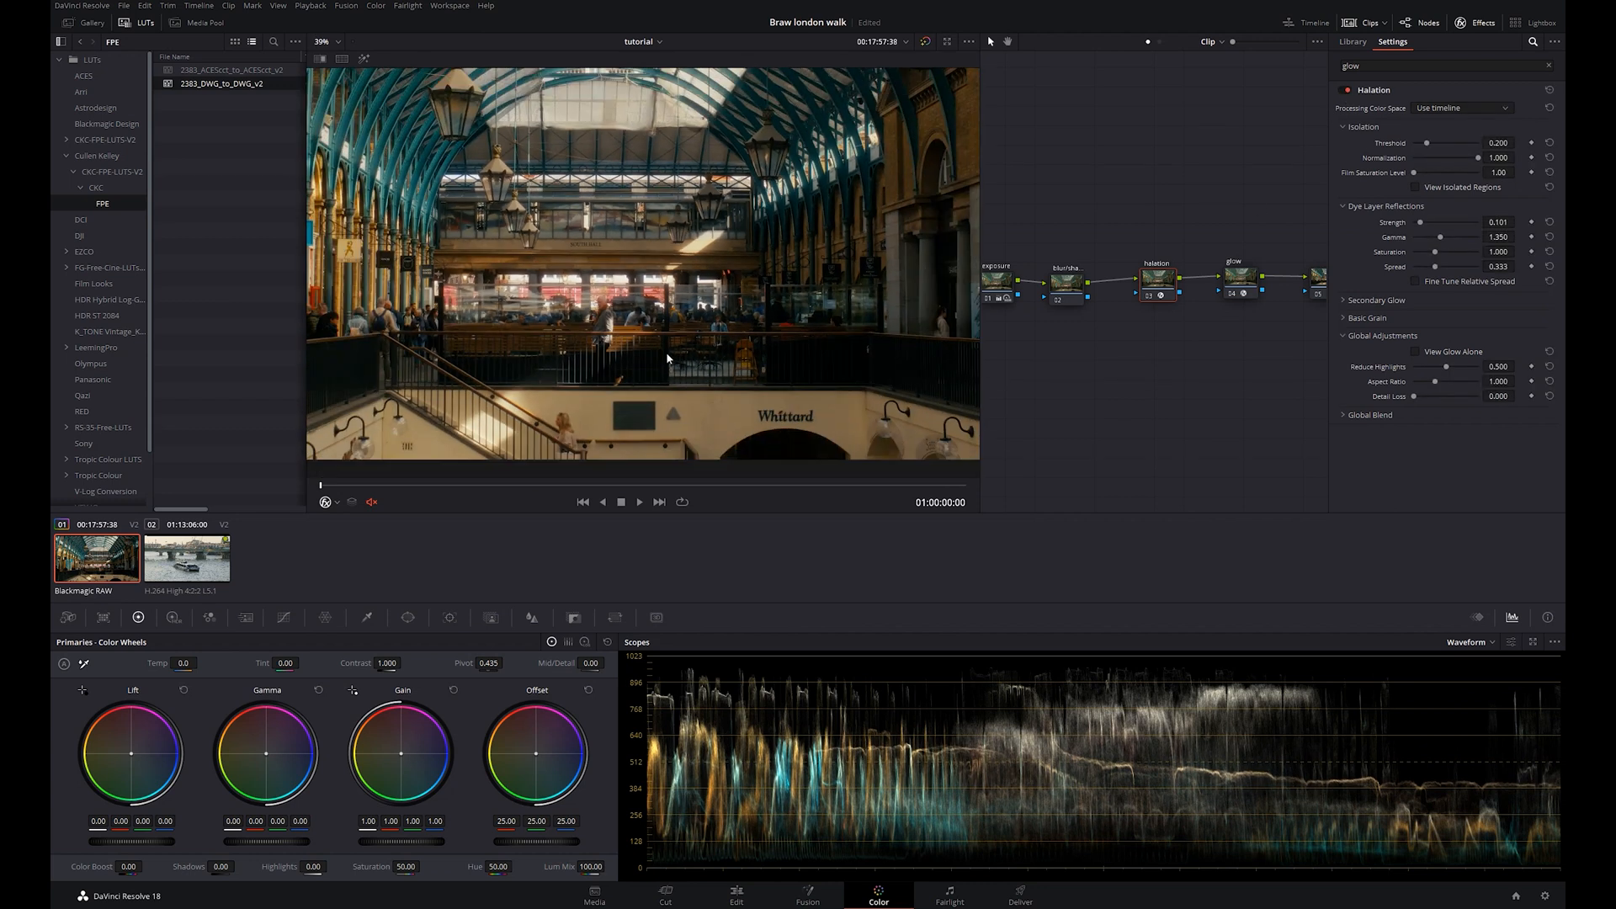
drag(647, 269, 683, 321)
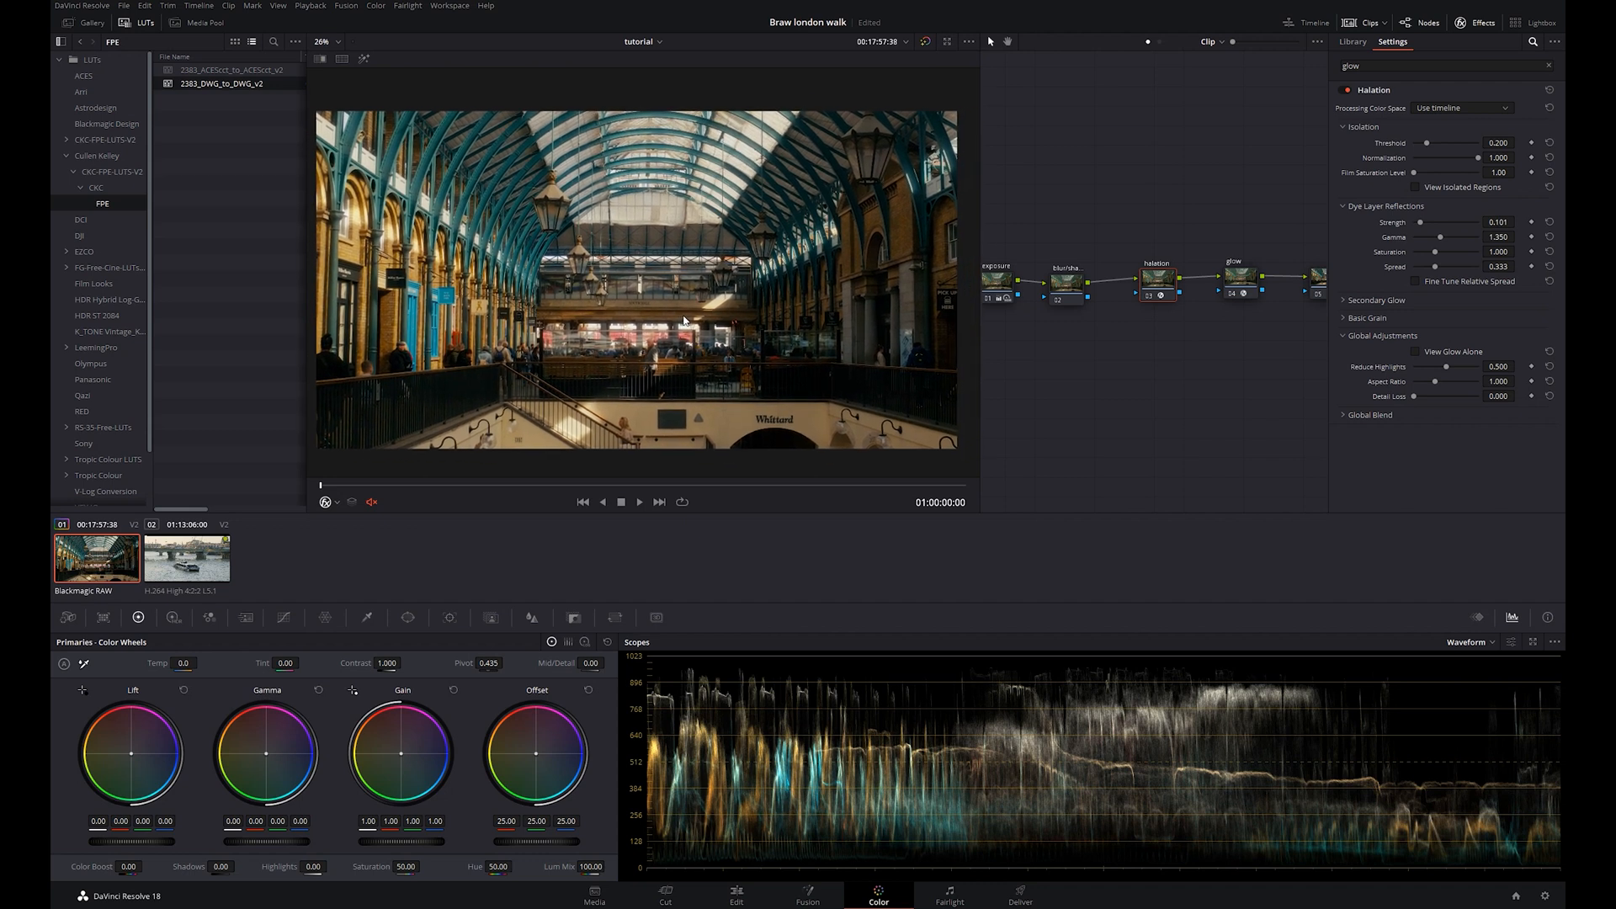
scroll(684, 321, up, 2)
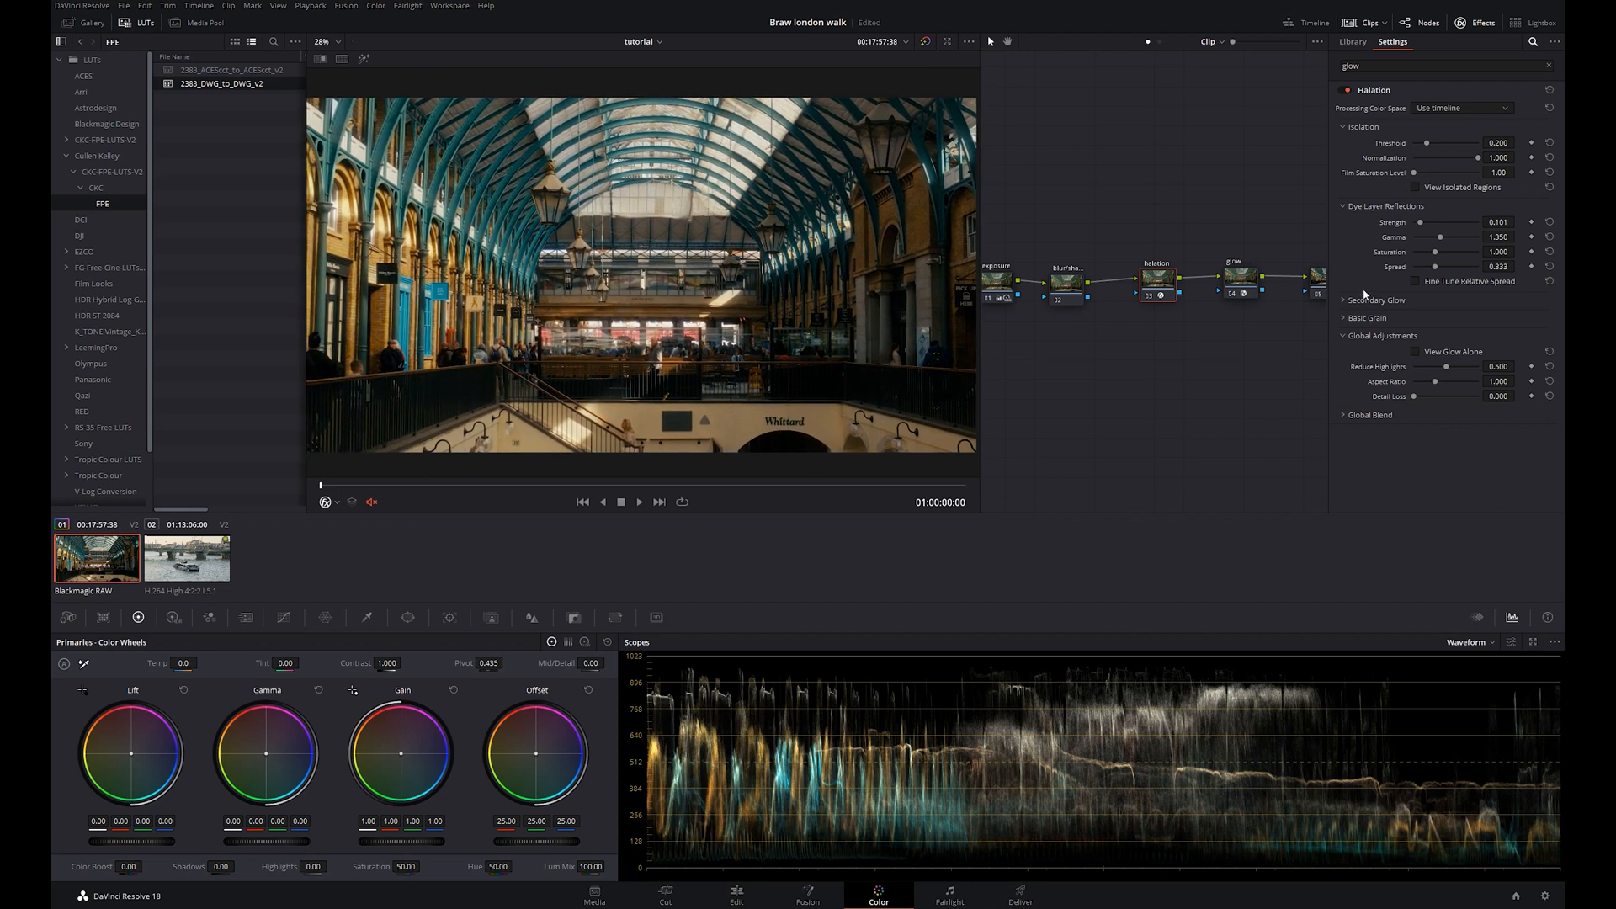
drag(1432, 274, 1443, 272)
Set the Glow effect's composite type to Softlight, its Shine Threshold to 0.000 and its Gain to 0.454
click(1240, 281)
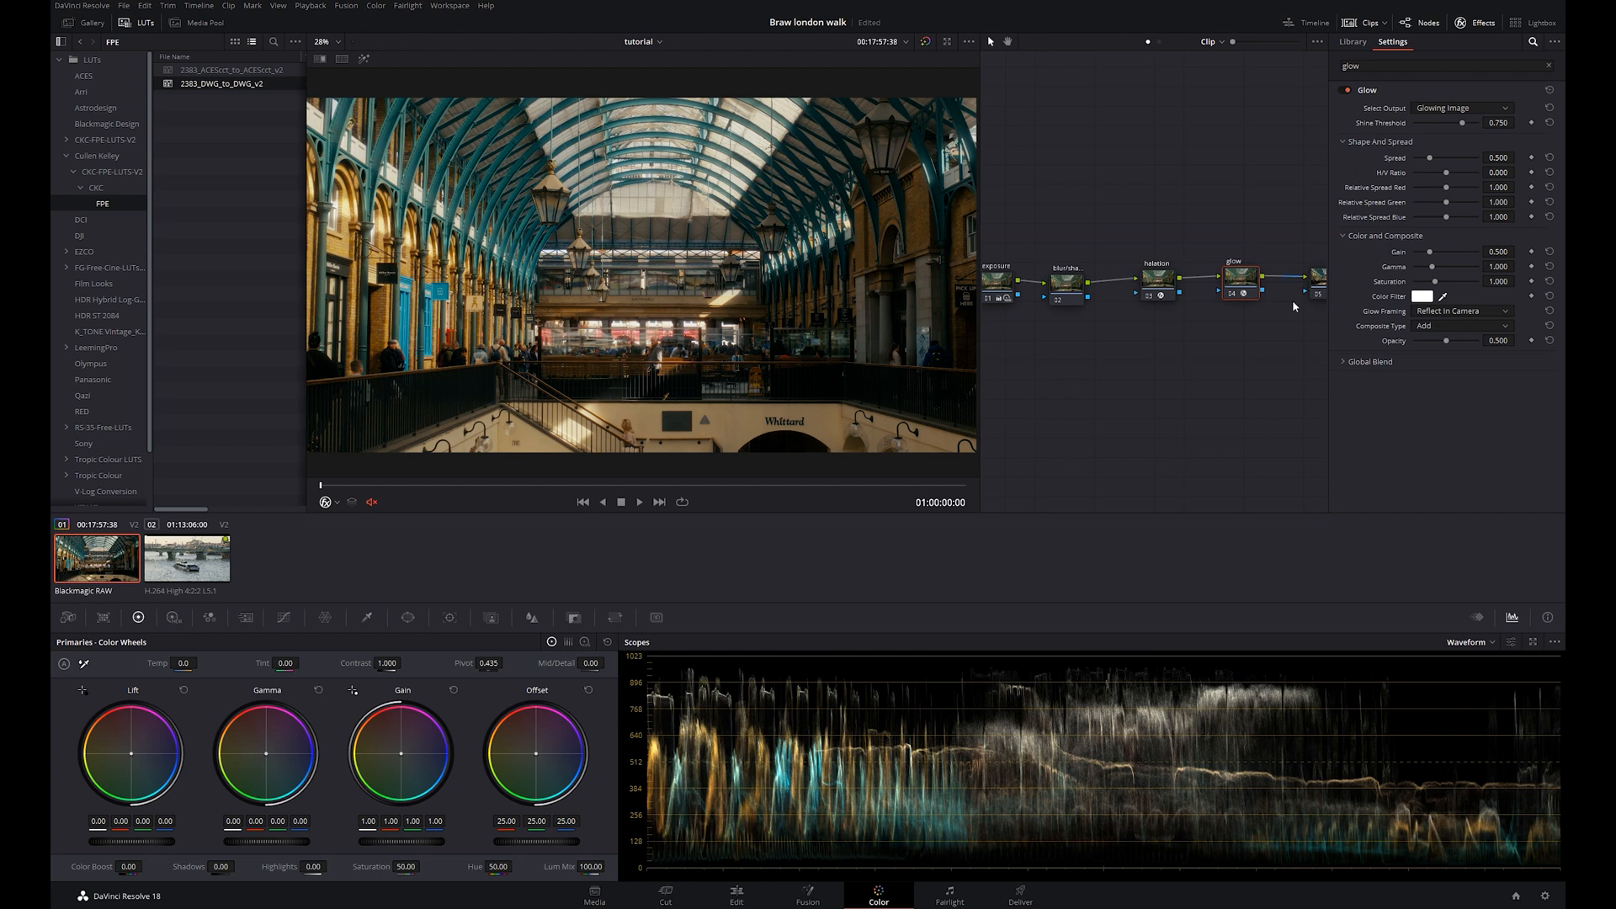
click(1421, 328)
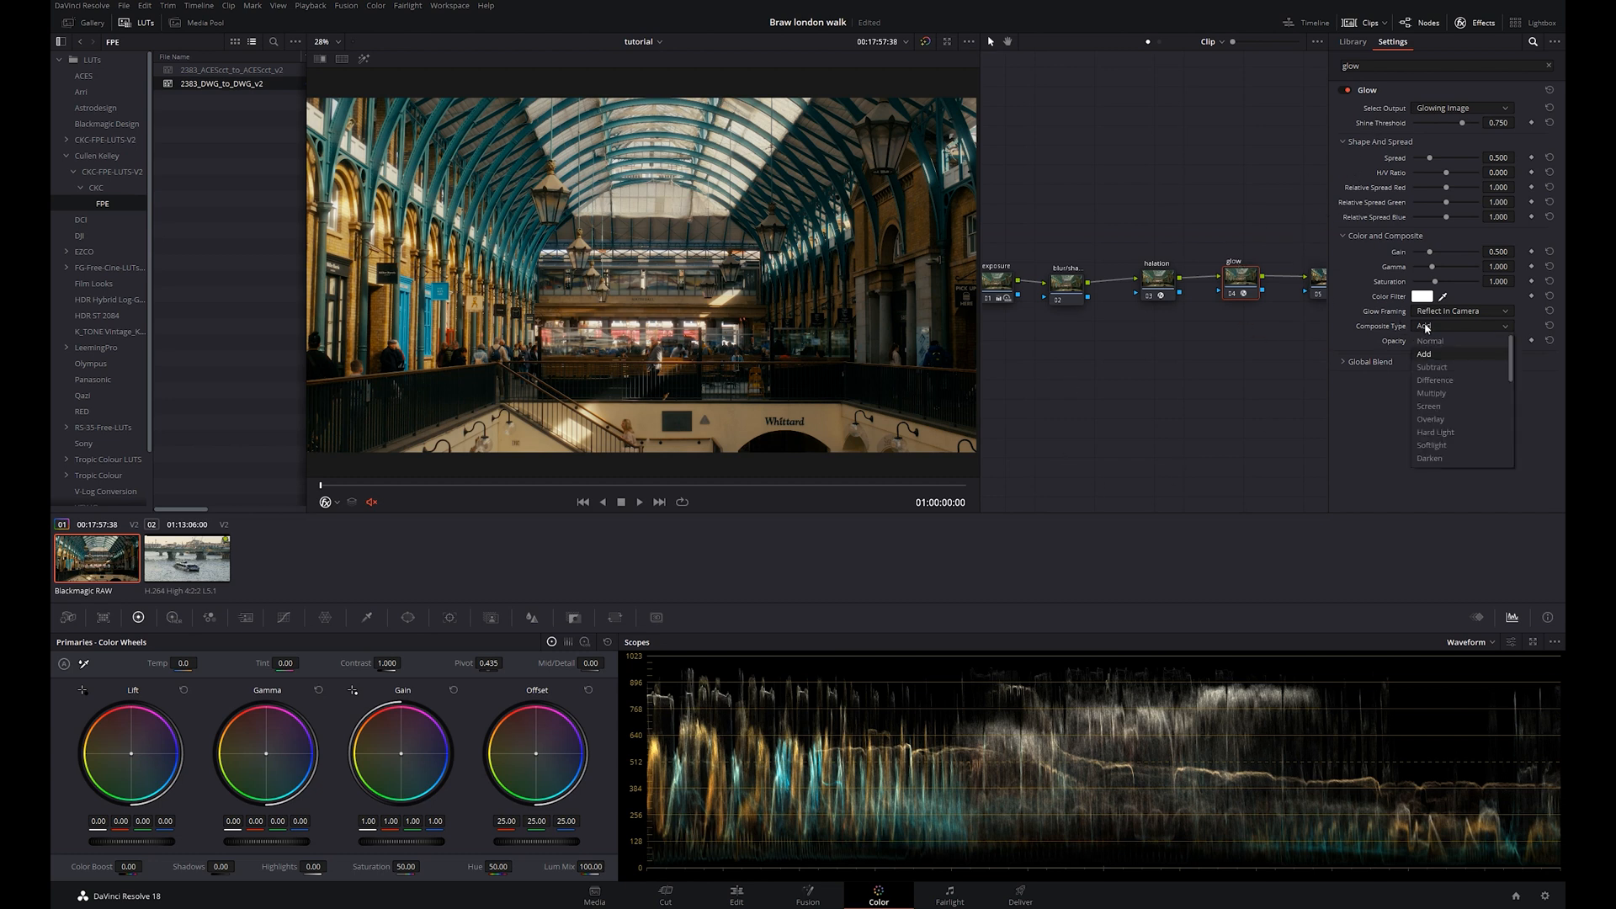
click(1445, 446)
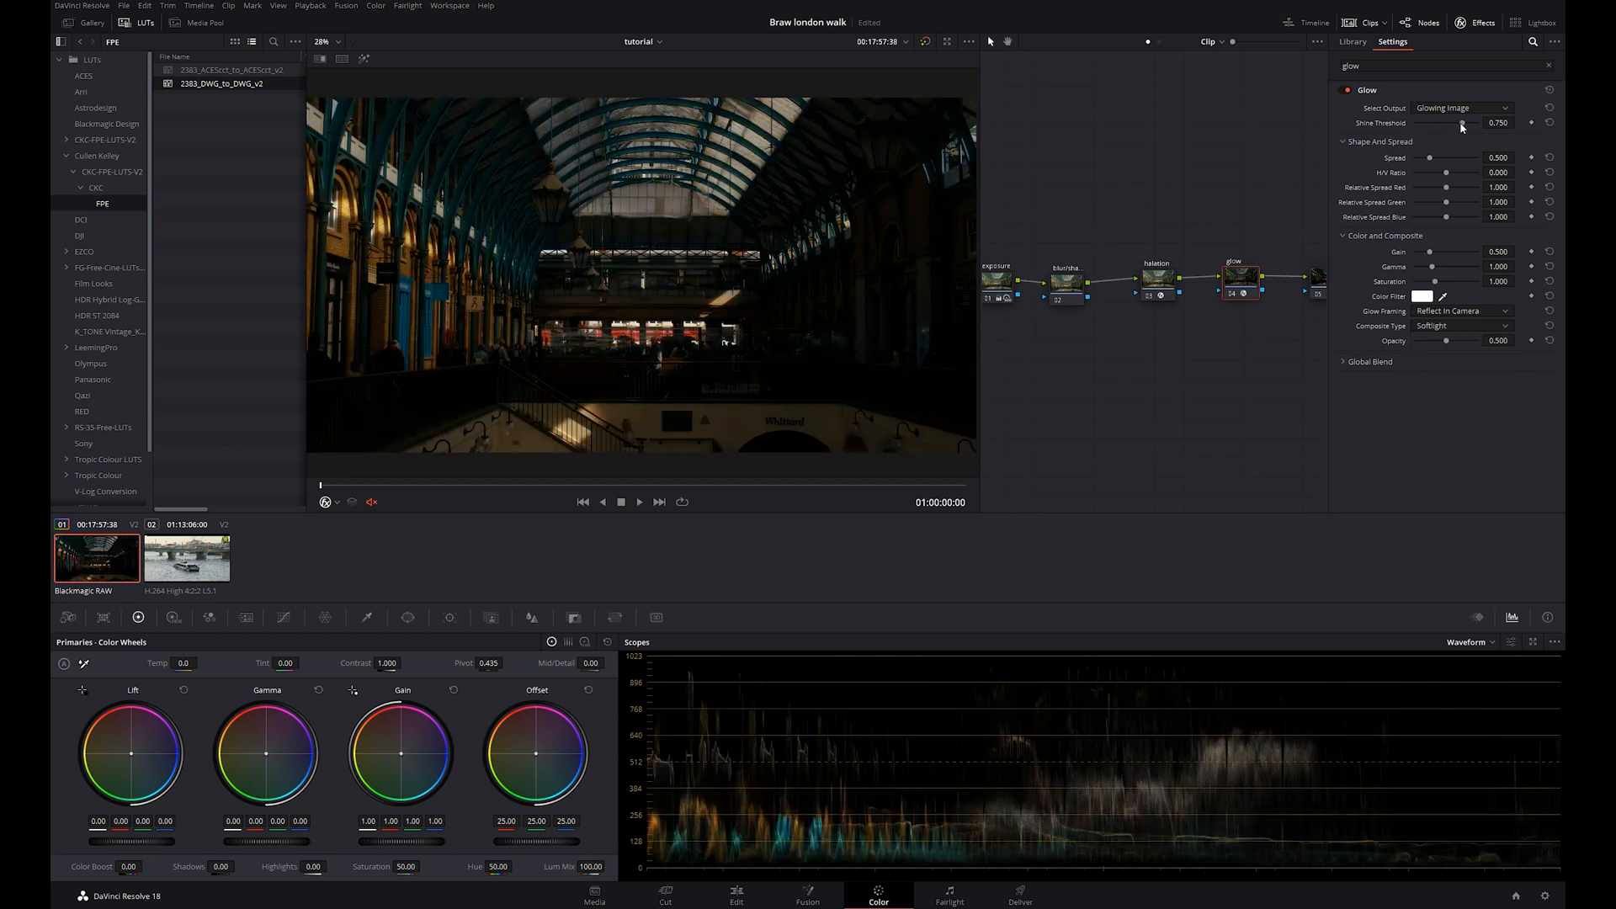
drag(1462, 123, 1411, 126)
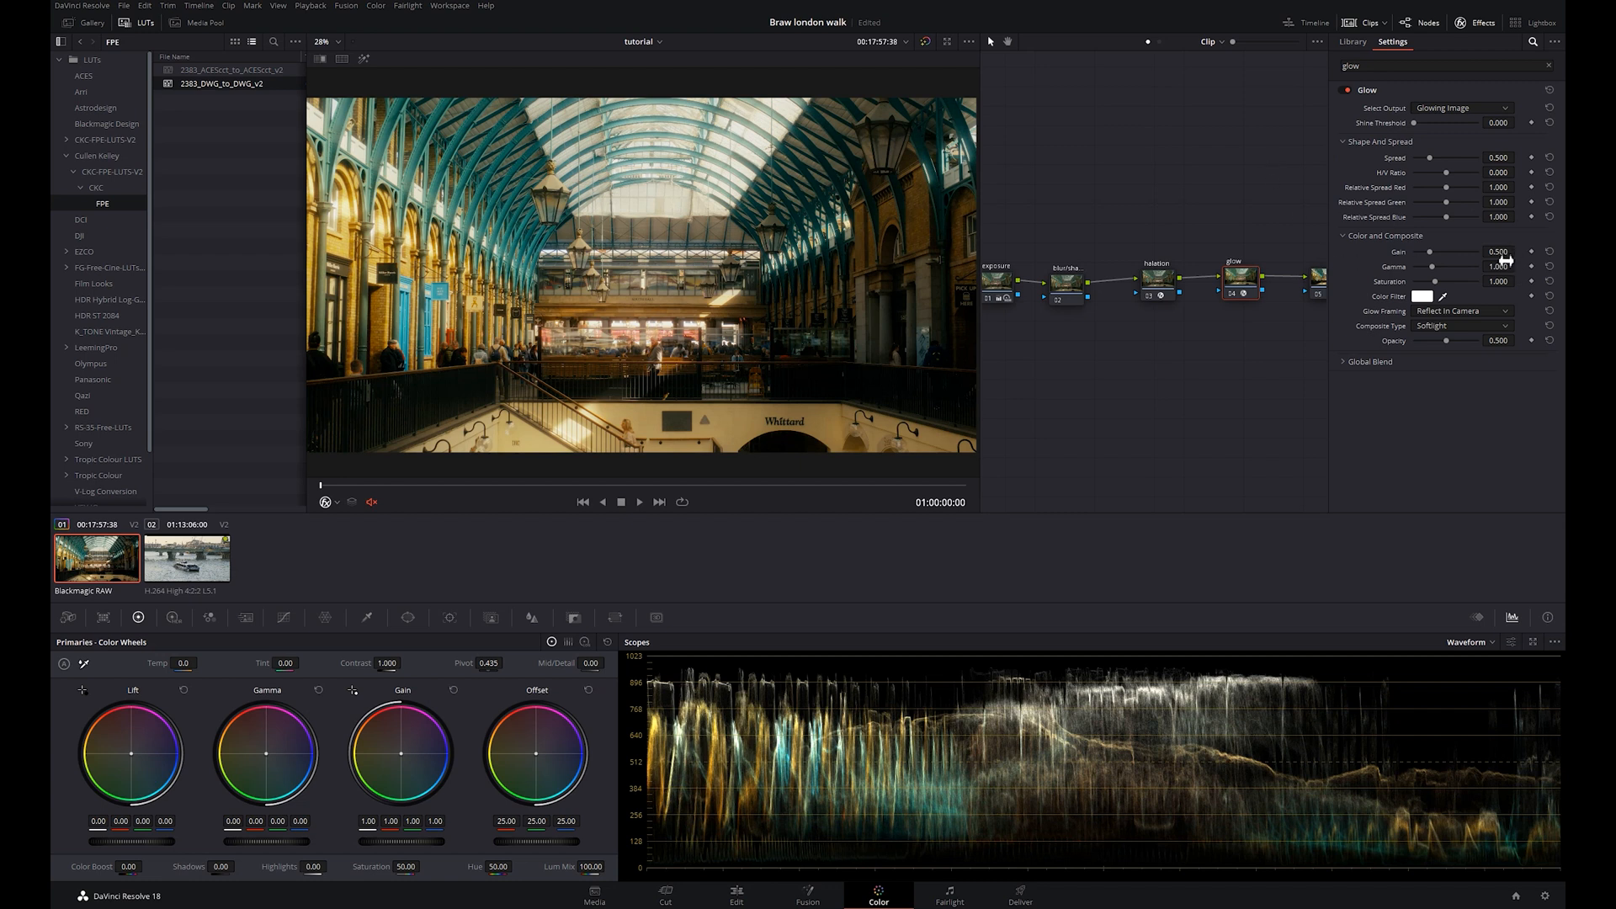
mouse_move(1506, 260)
mouse_down()
mouse_move(1478, 260)
mouse_move(1518, 252)
mouse_up()
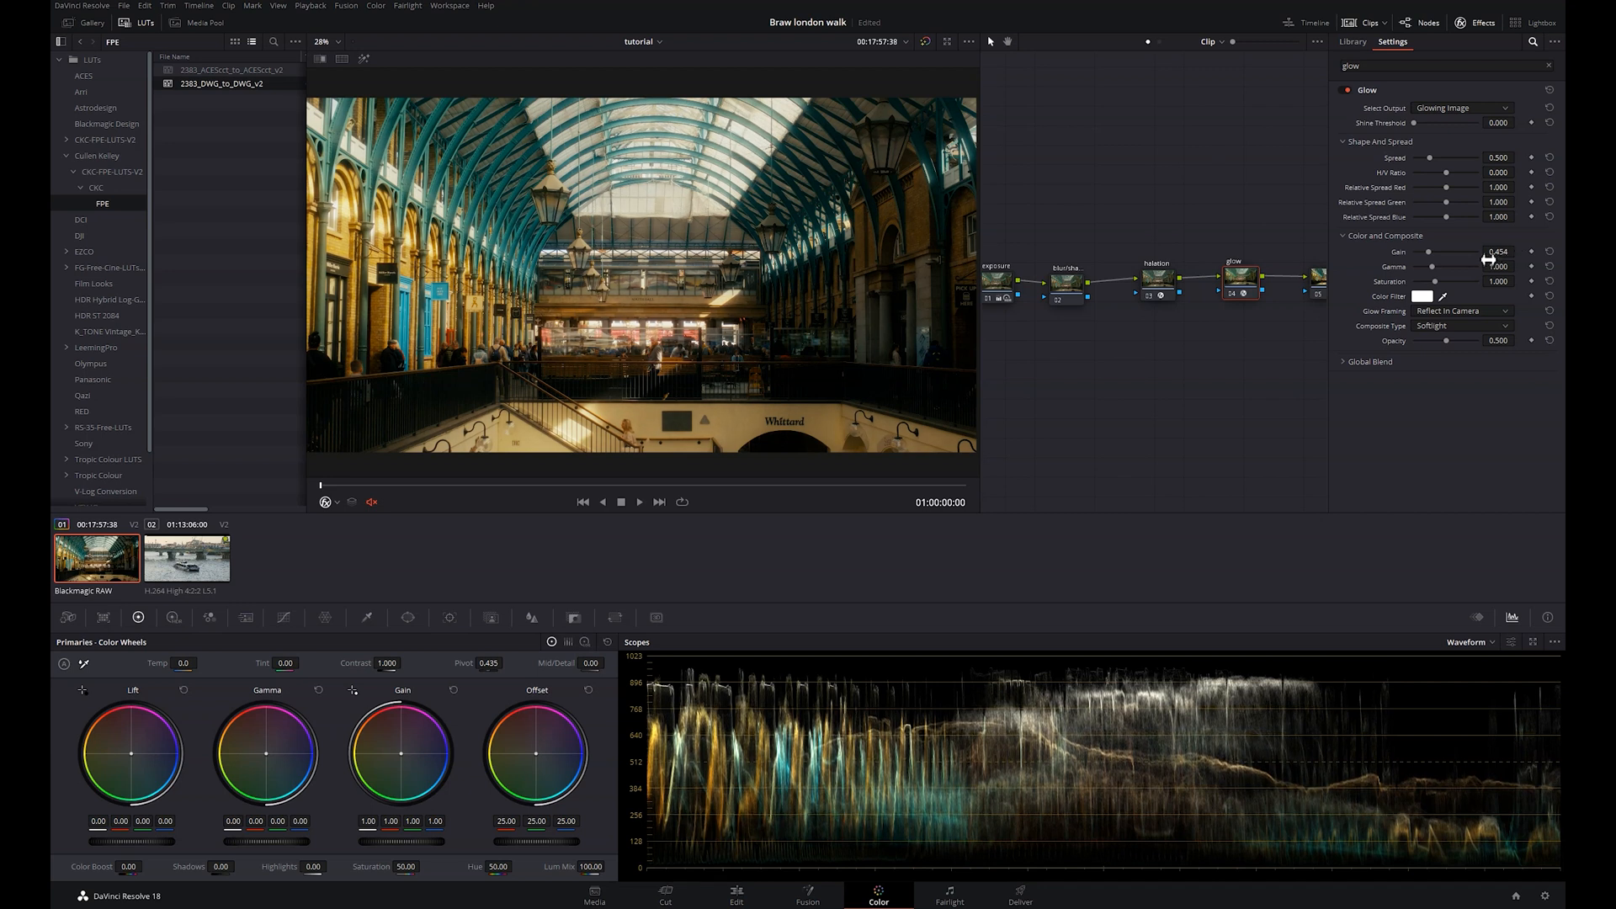
Lower the HDR Highlight zone's exposure on the exposure node to -1.09
click(1008, 287)
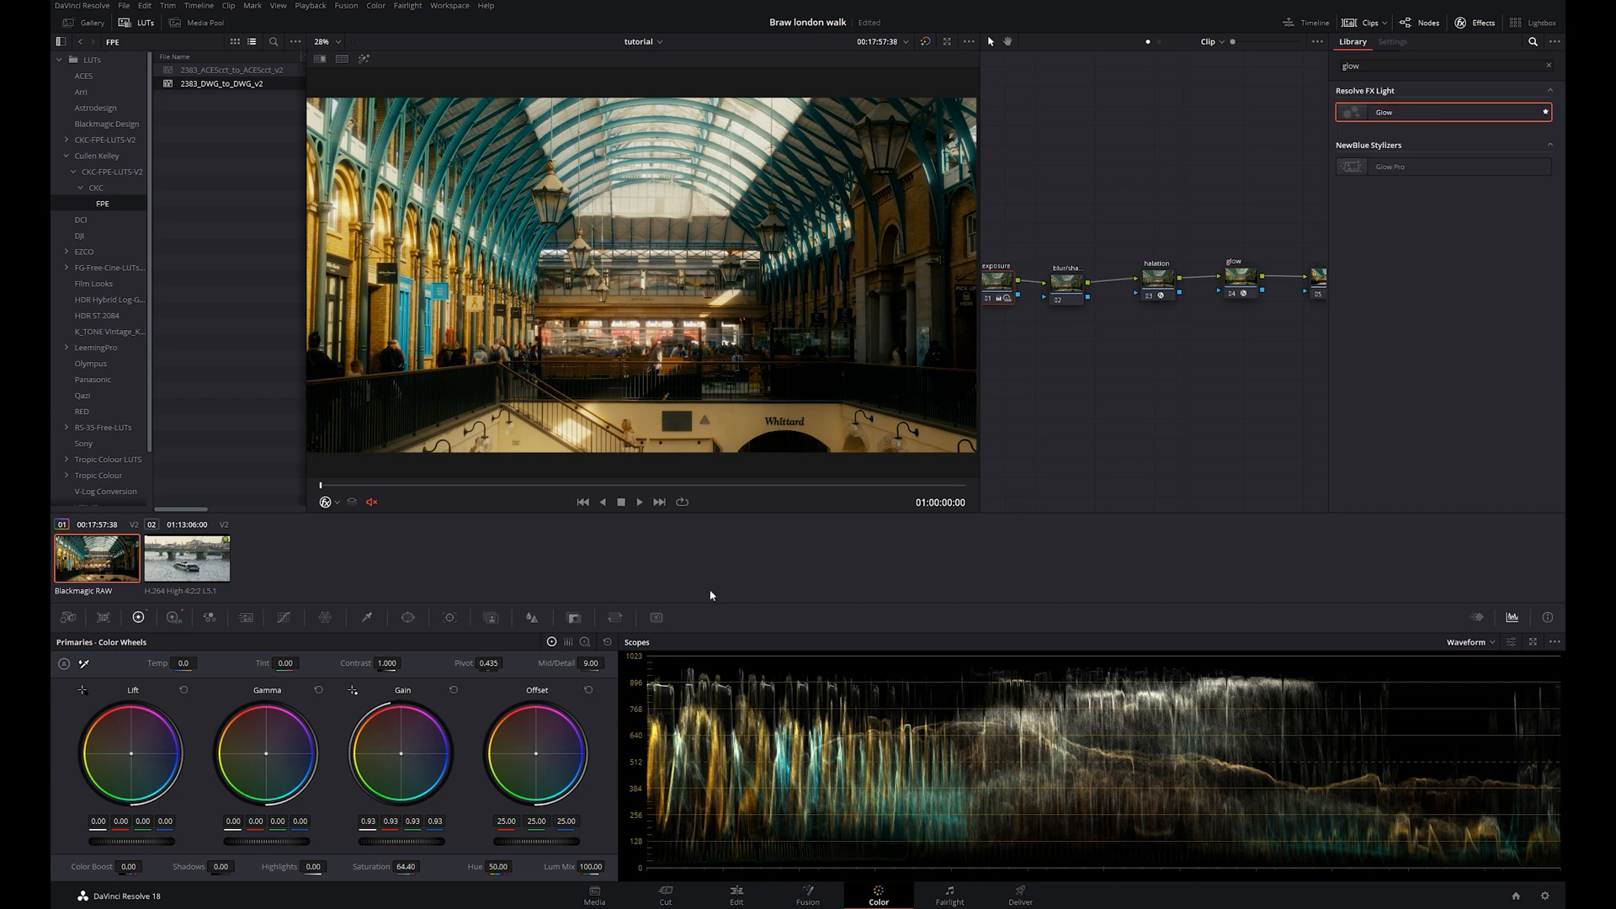
click(175, 619)
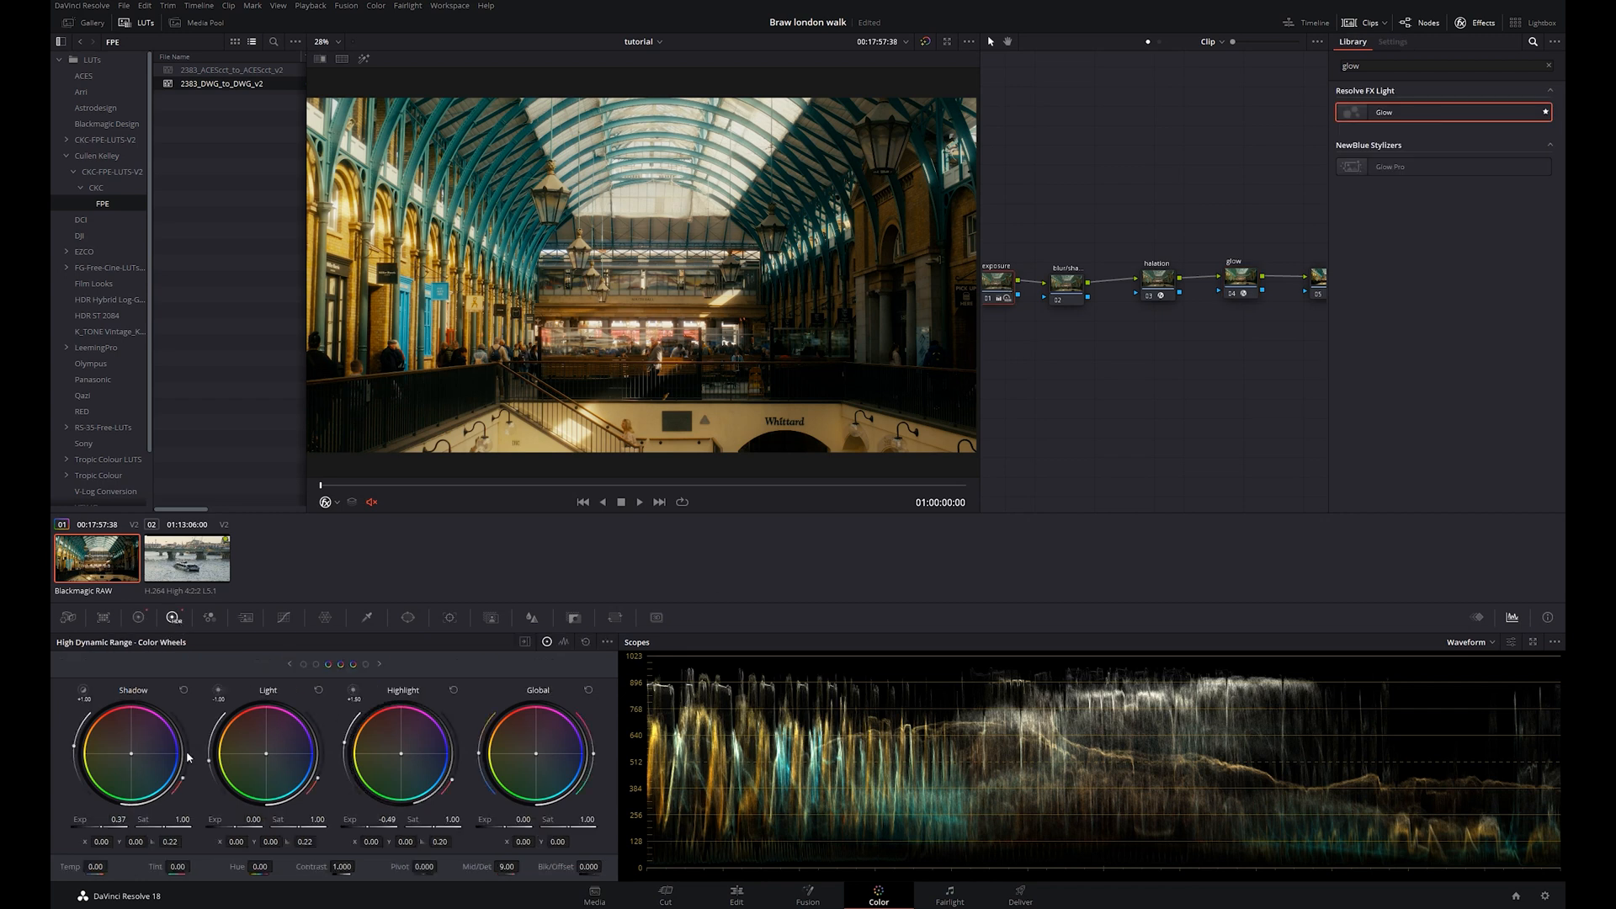
drag(384, 828, 340, 829)
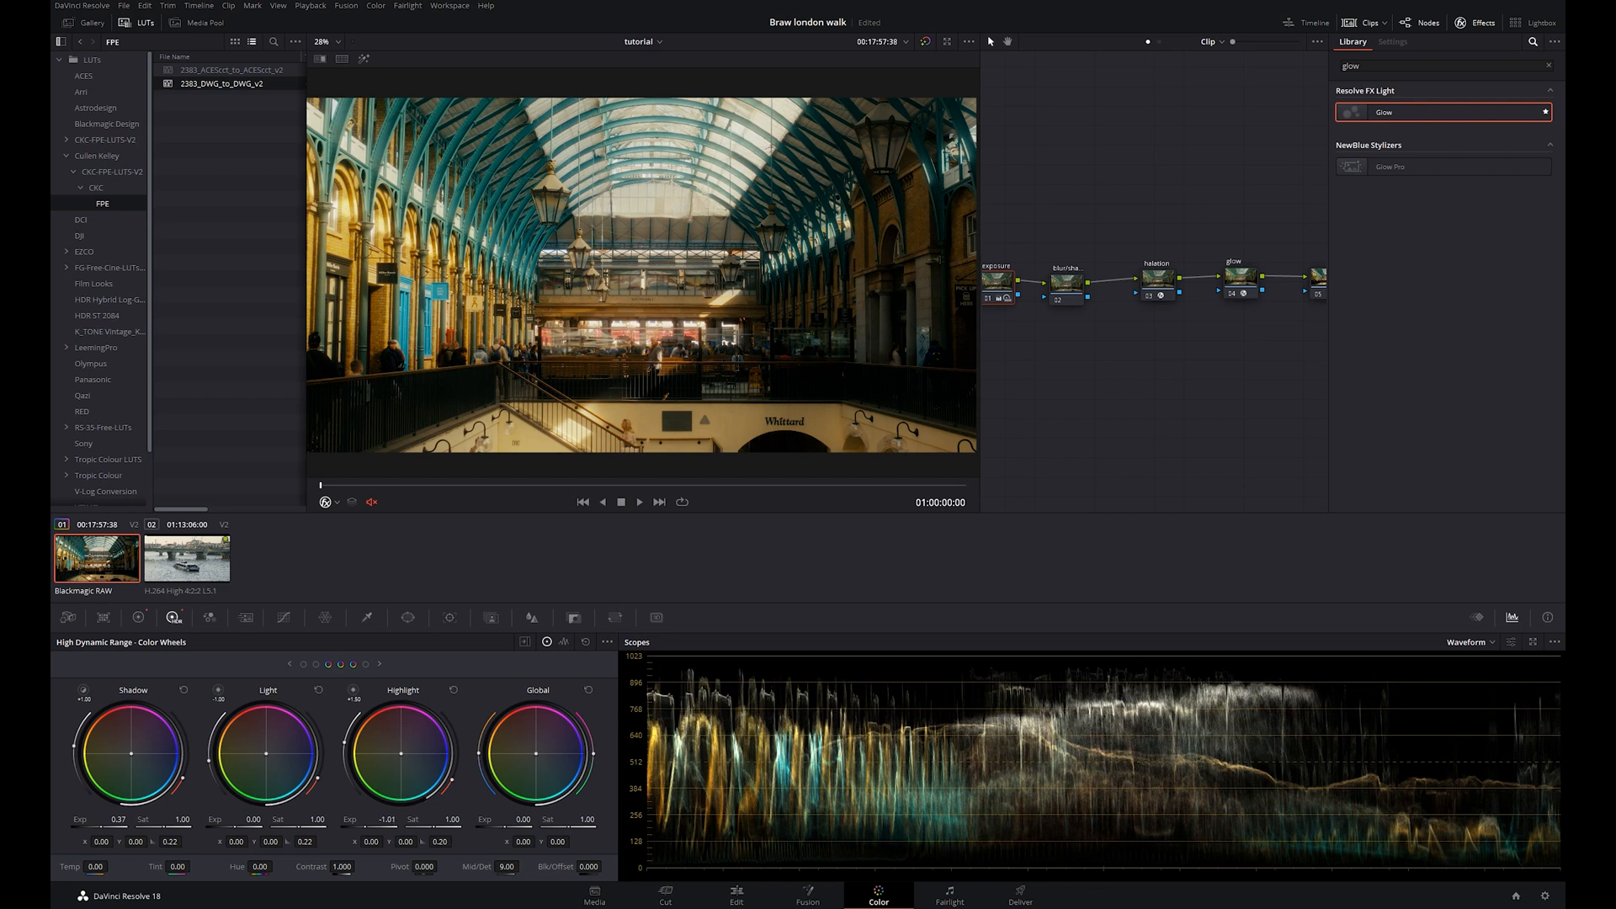
Compare the image with the glow node off and on, and set the Glow effect's Gain to 0.478
click(1234, 291)
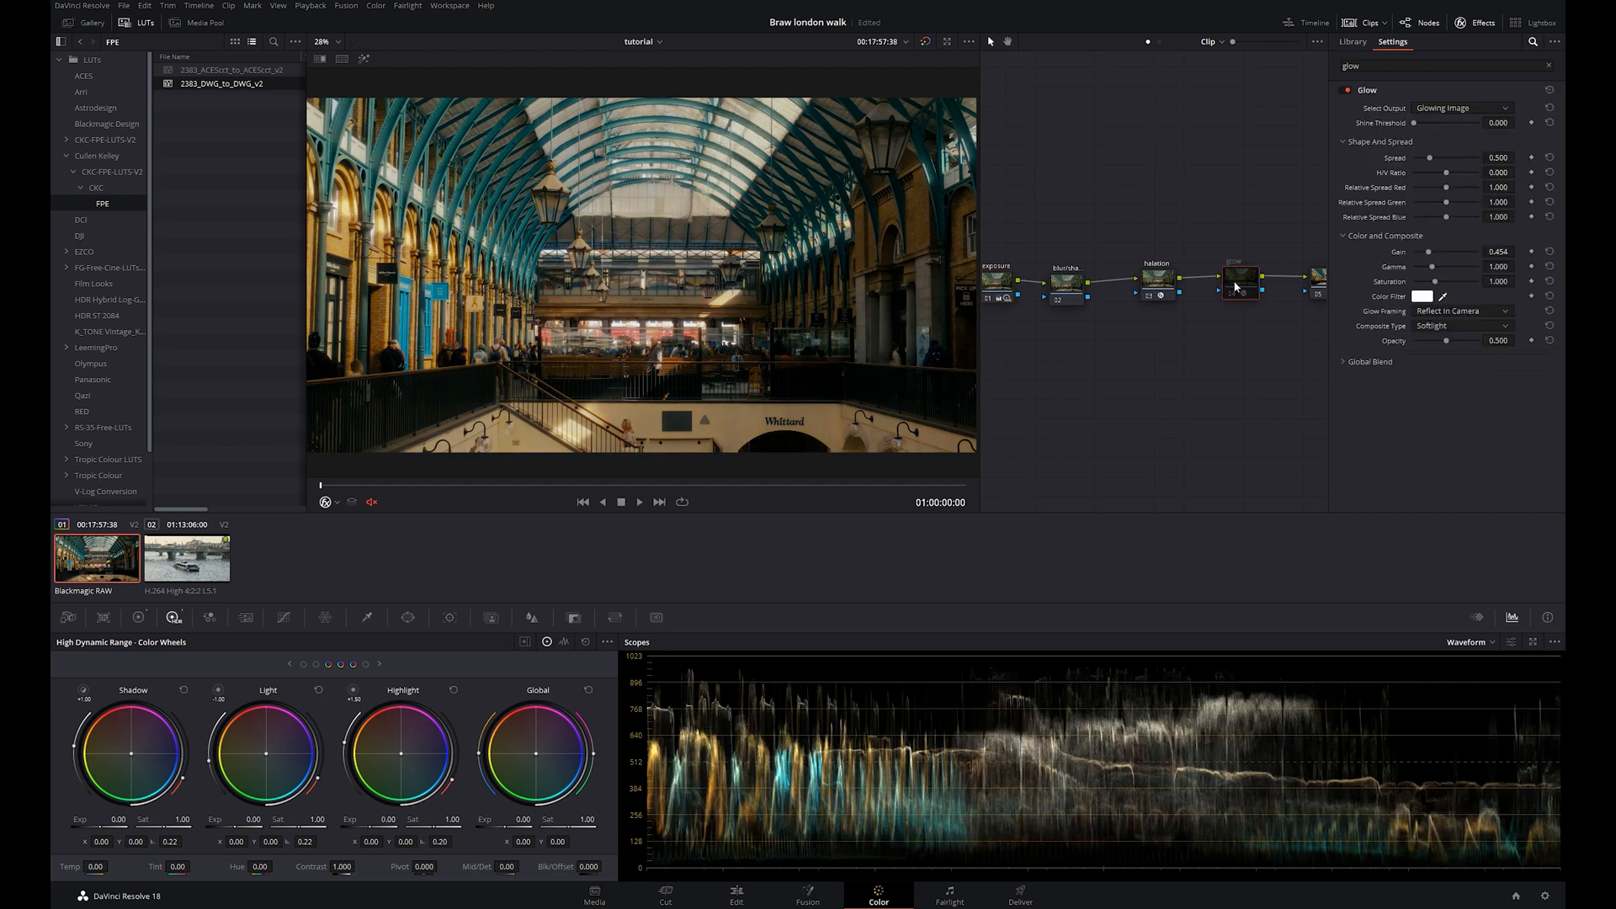
click(1228, 295)
drag(1498, 251, 1520, 250)
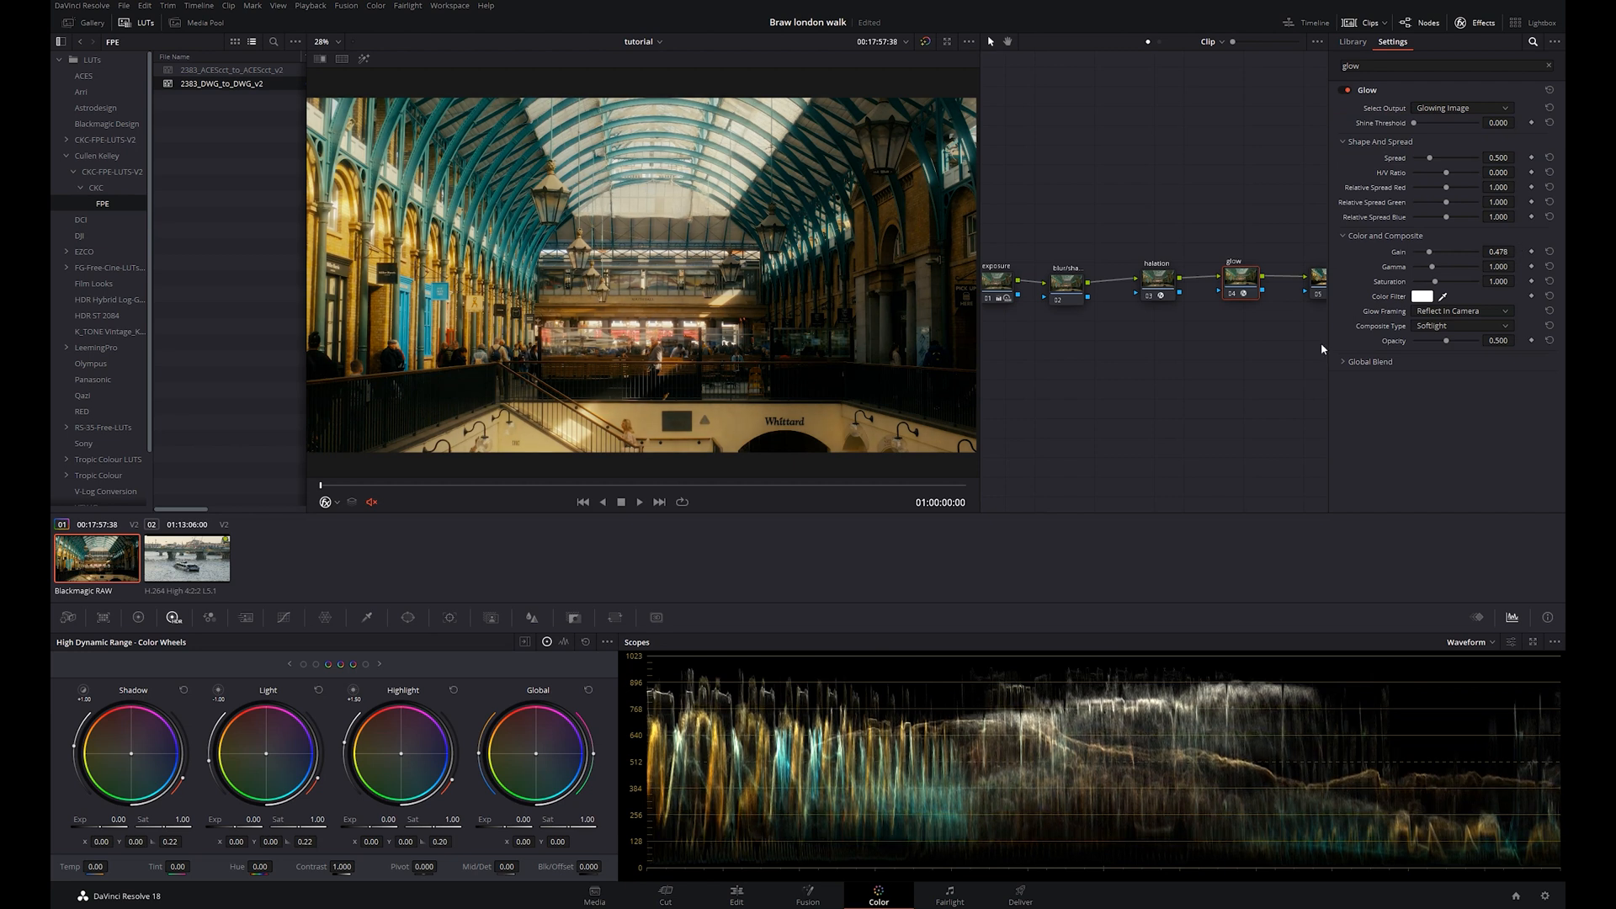
Examine the Glow effect's influence on the image by repeatedly comparing it disabled and enabled
click(986, 290)
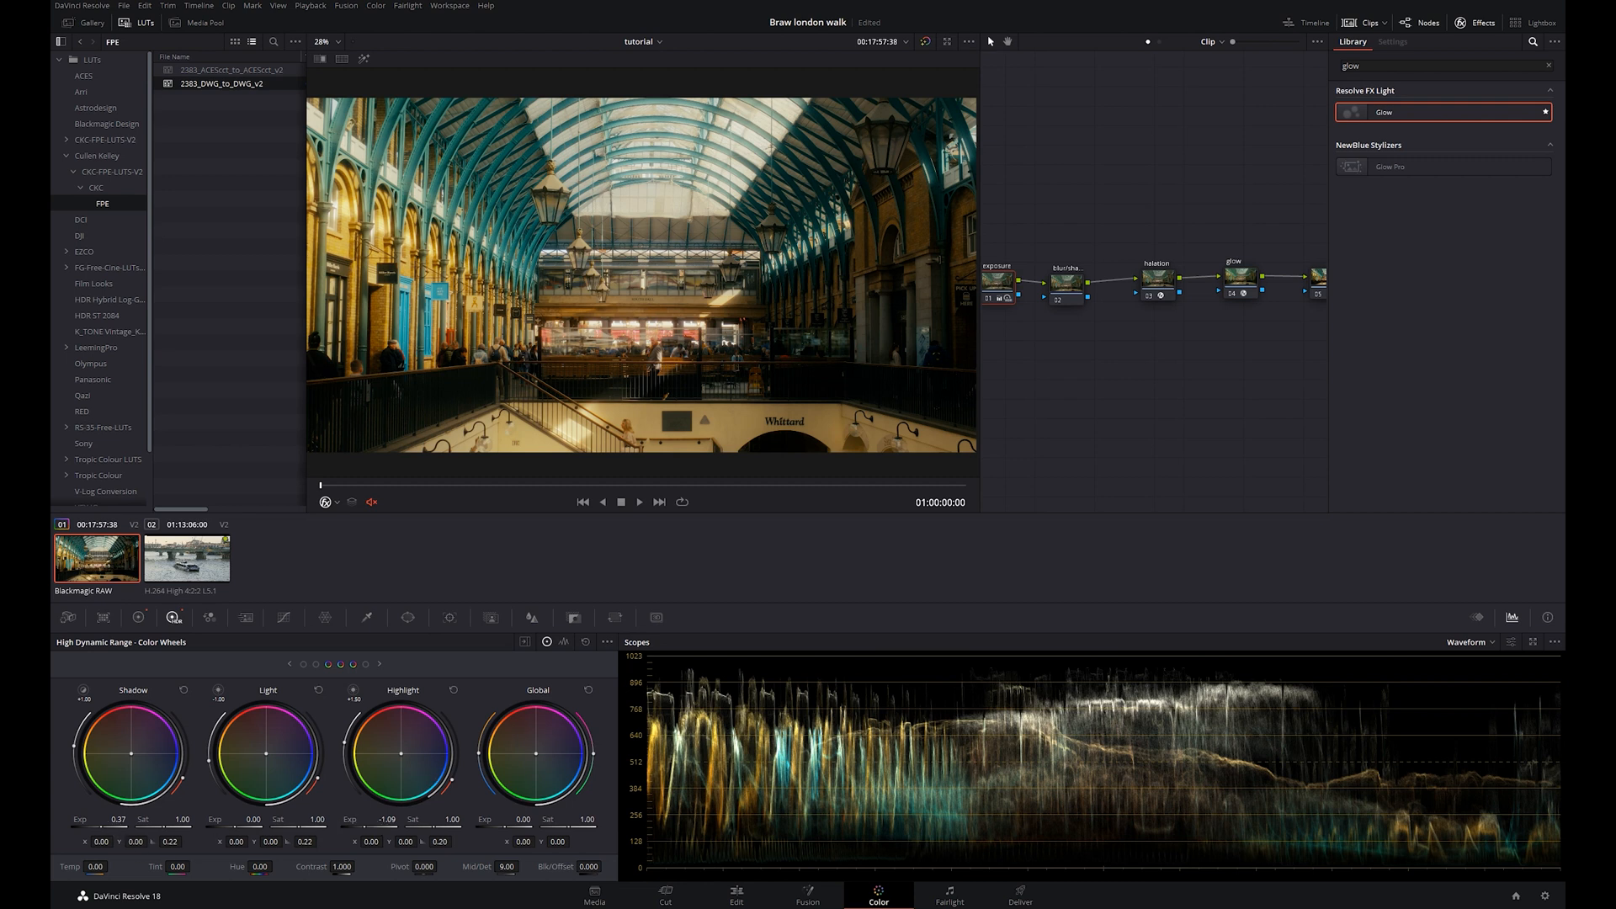
click(1243, 284)
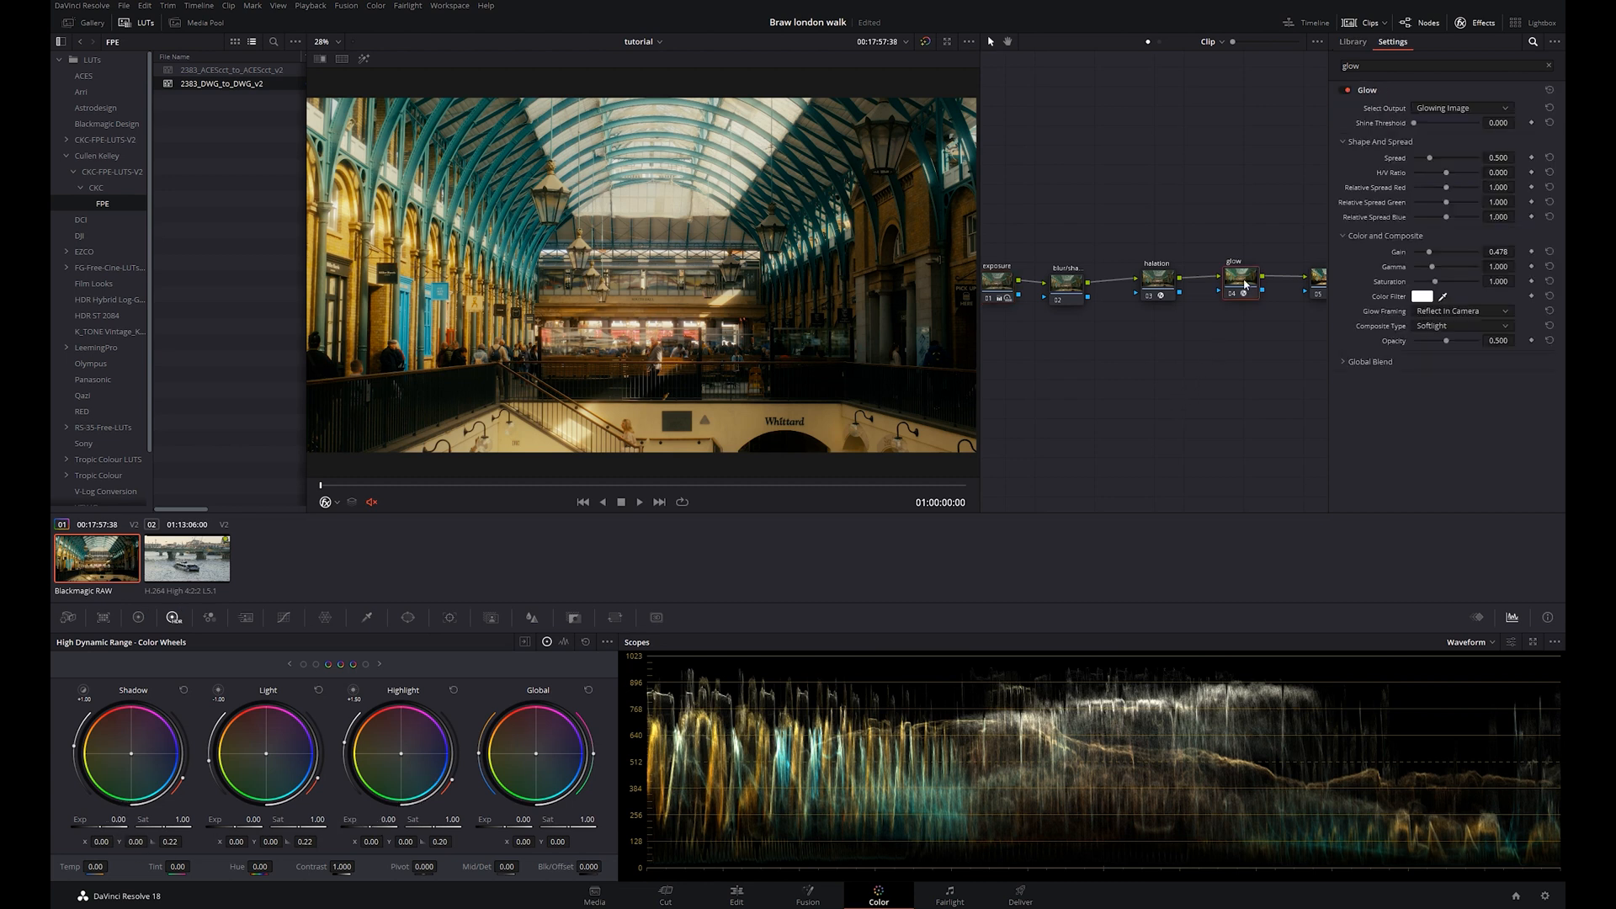
click(1346, 90)
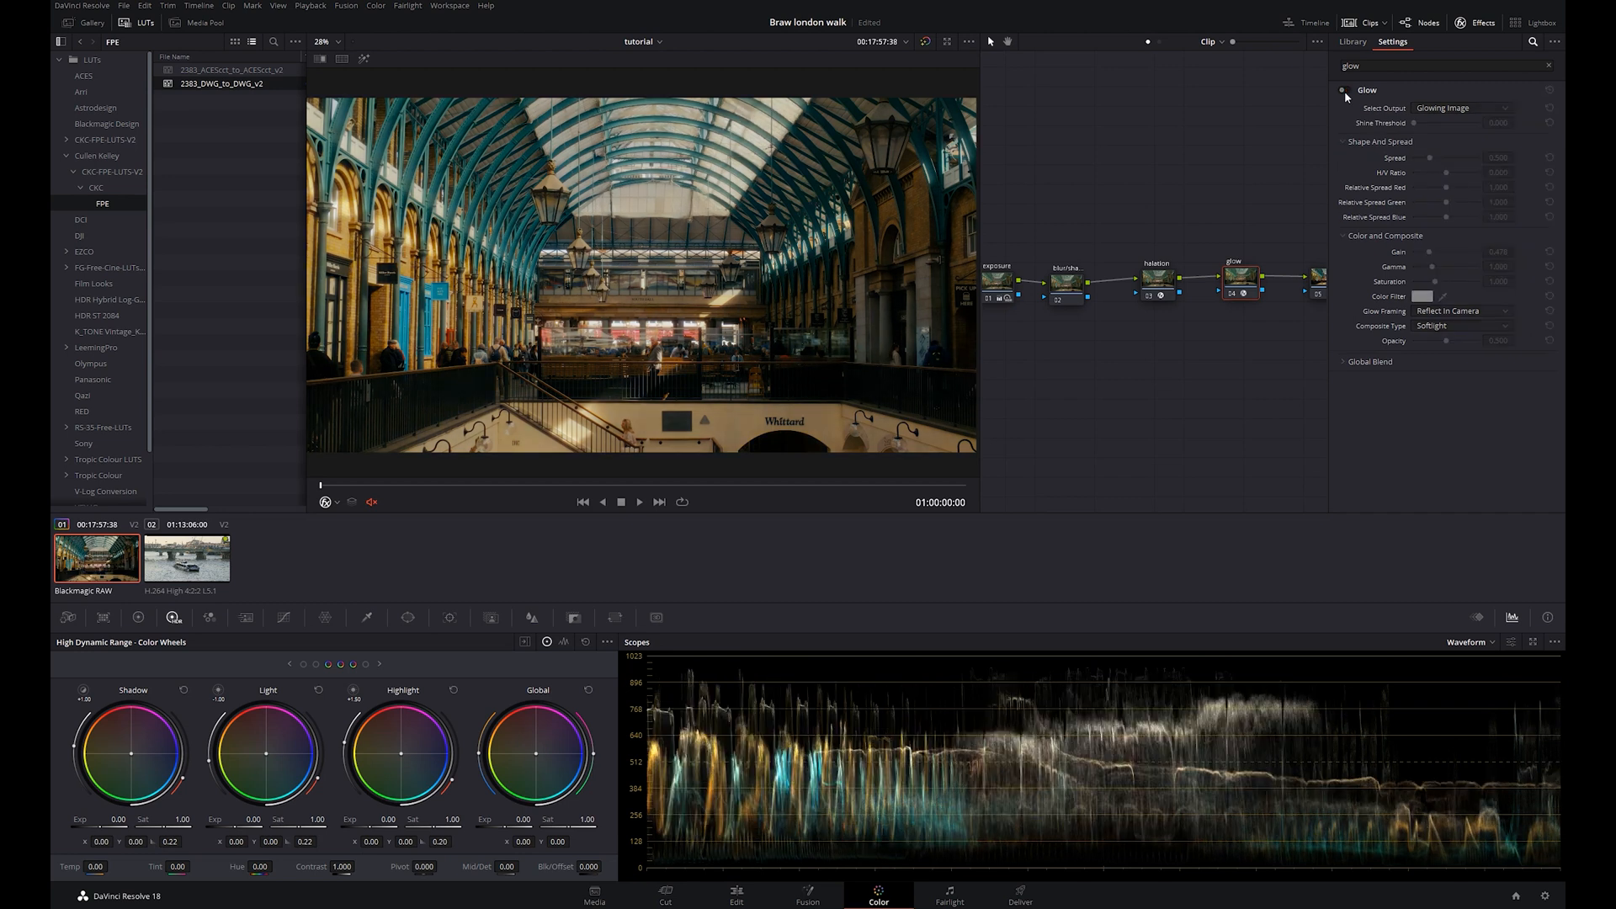
click(1345, 90)
click(1345, 91)
click(1345, 91)
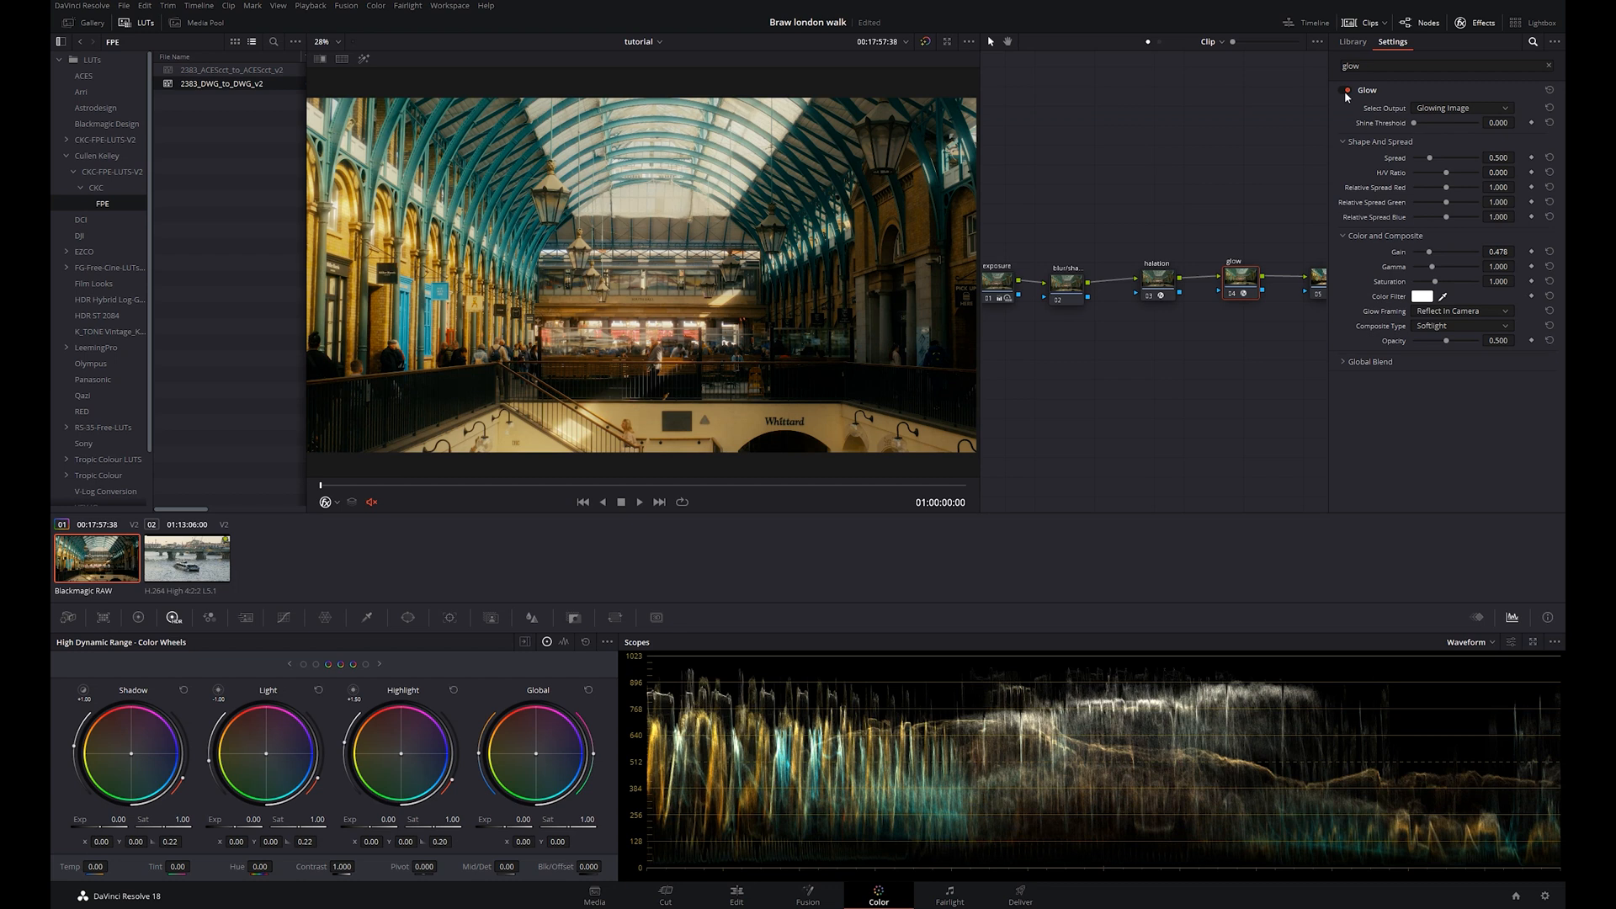
click(1345, 91)
click(1345, 91)
click(1345, 91)
click(1345, 91)
Reduce the Glow effect's global Blend to 0.888
click(1344, 363)
mouse_move(1468, 384)
mouse_down()
mouse_move(1443, 381)
mouse_move(1459, 386)
mouse_up()
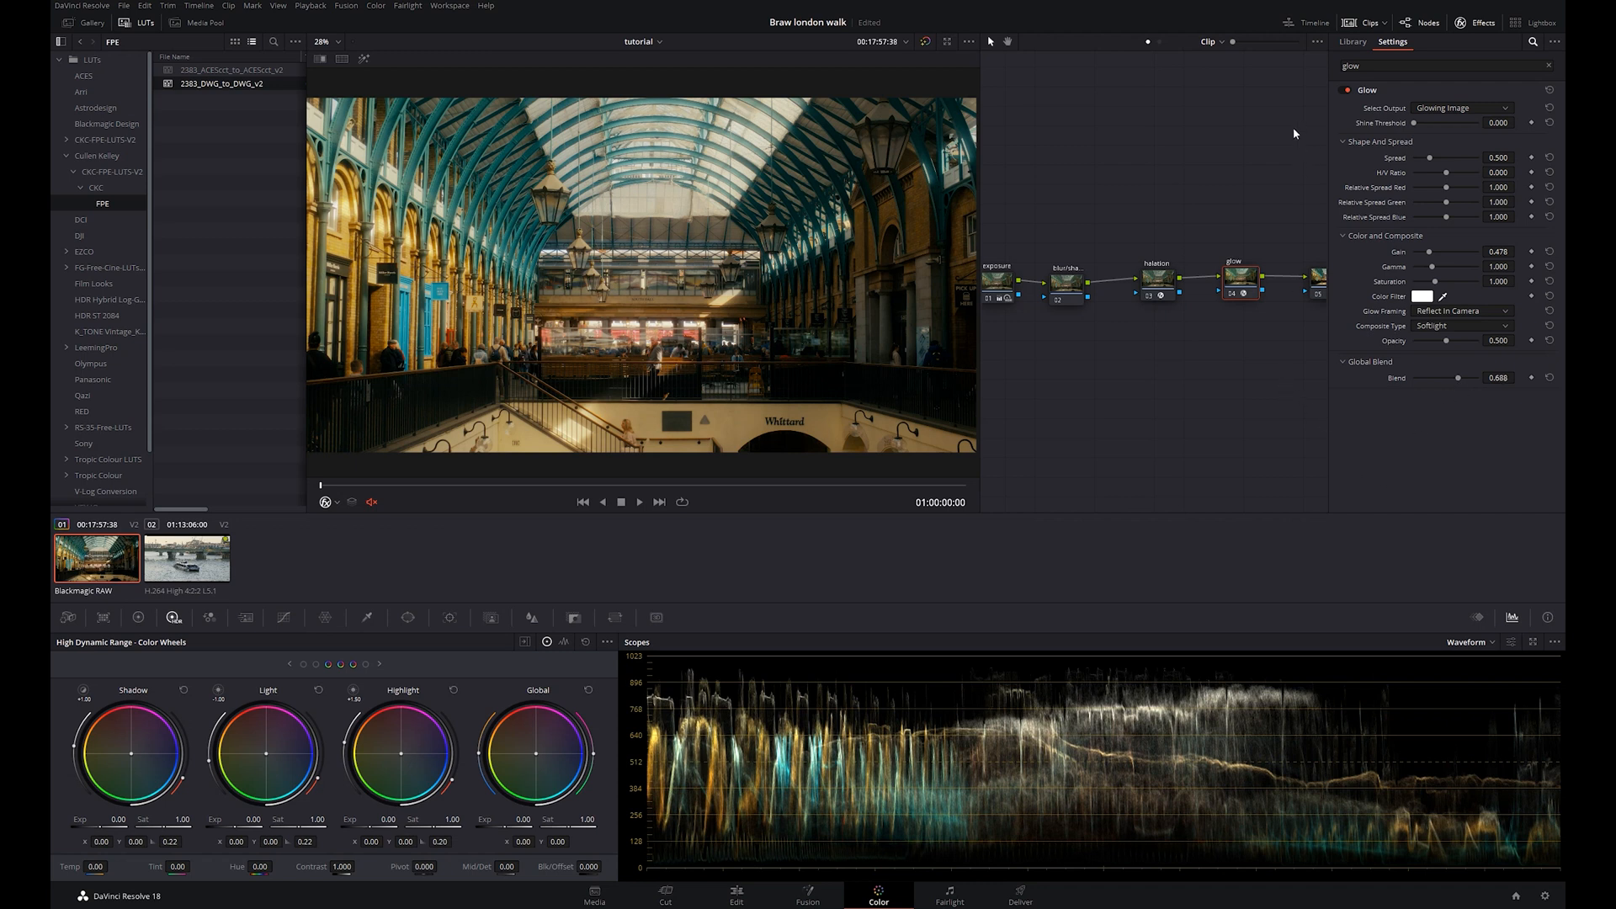
Move the film grain node and the LUT node above the rest of the node chain
click(1292, 295)
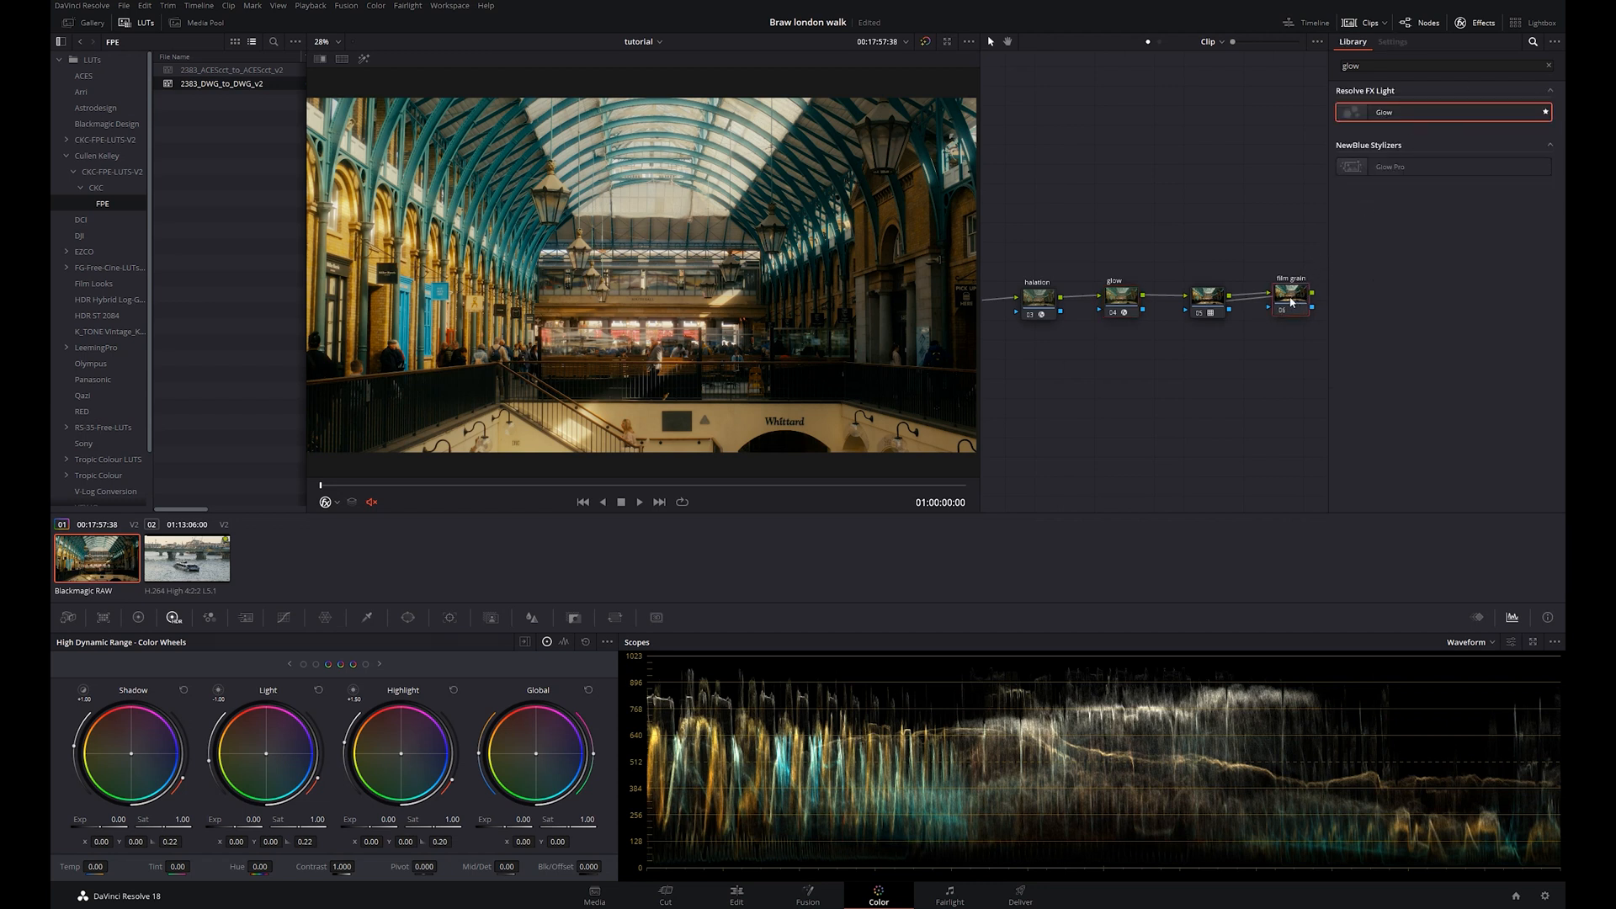
drag(1292, 295, 1262, 234)
drag(1207, 295, 1152, 229)
Search the effects library for "film" and apply the Film Grain effect to the film grain node
click(1410, 61)
key(ctrl+a)
text(film)
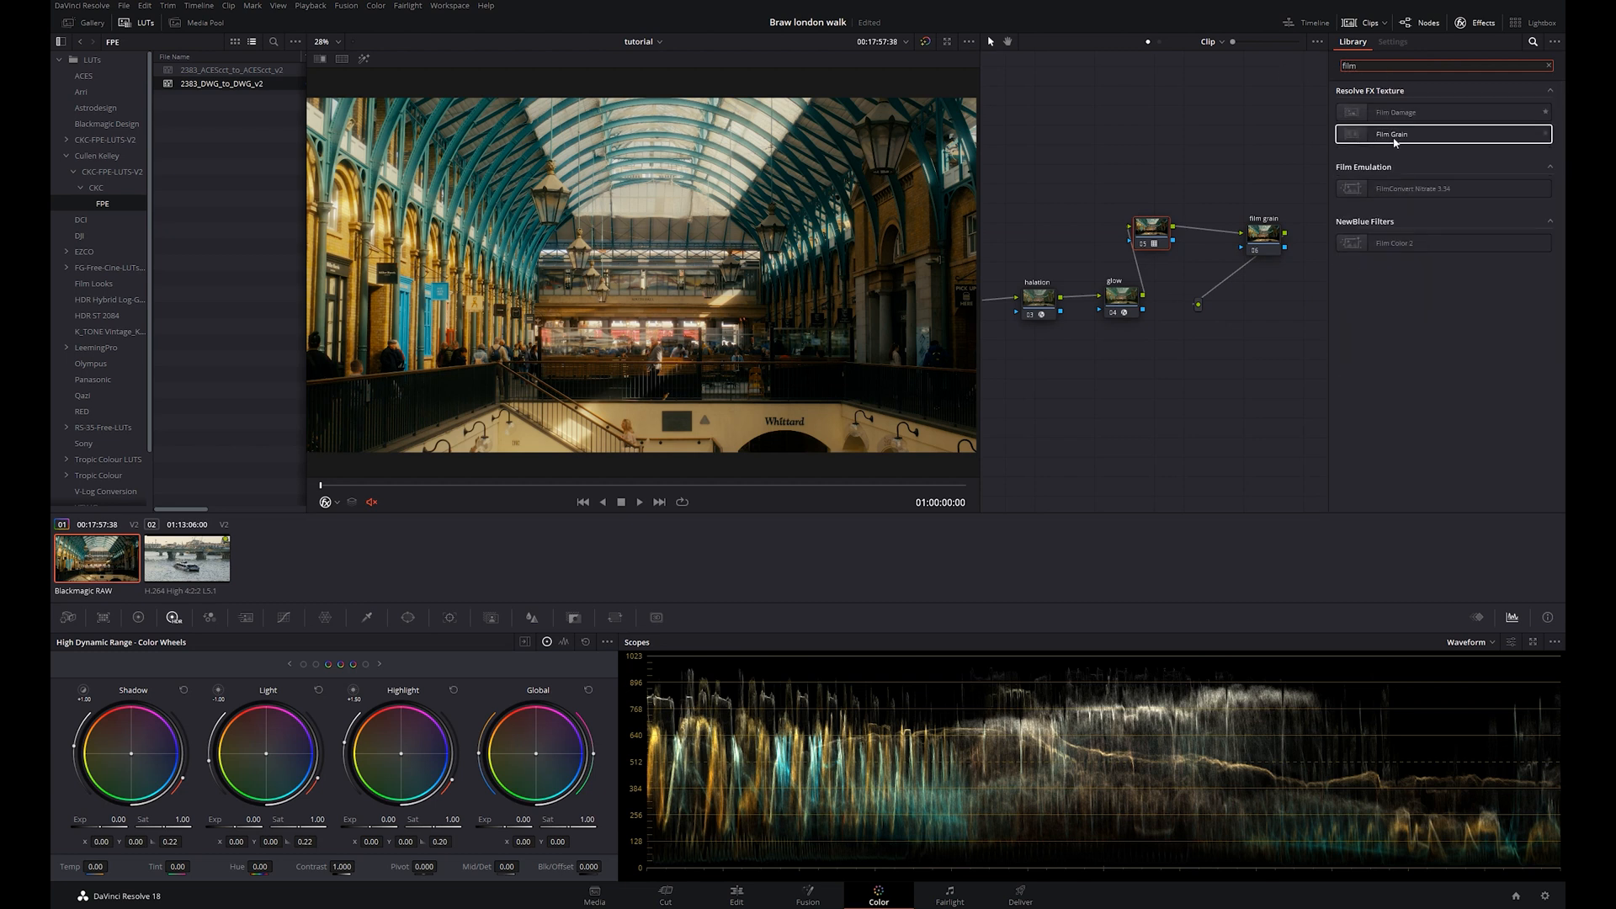
drag(1396, 134, 1262, 247)
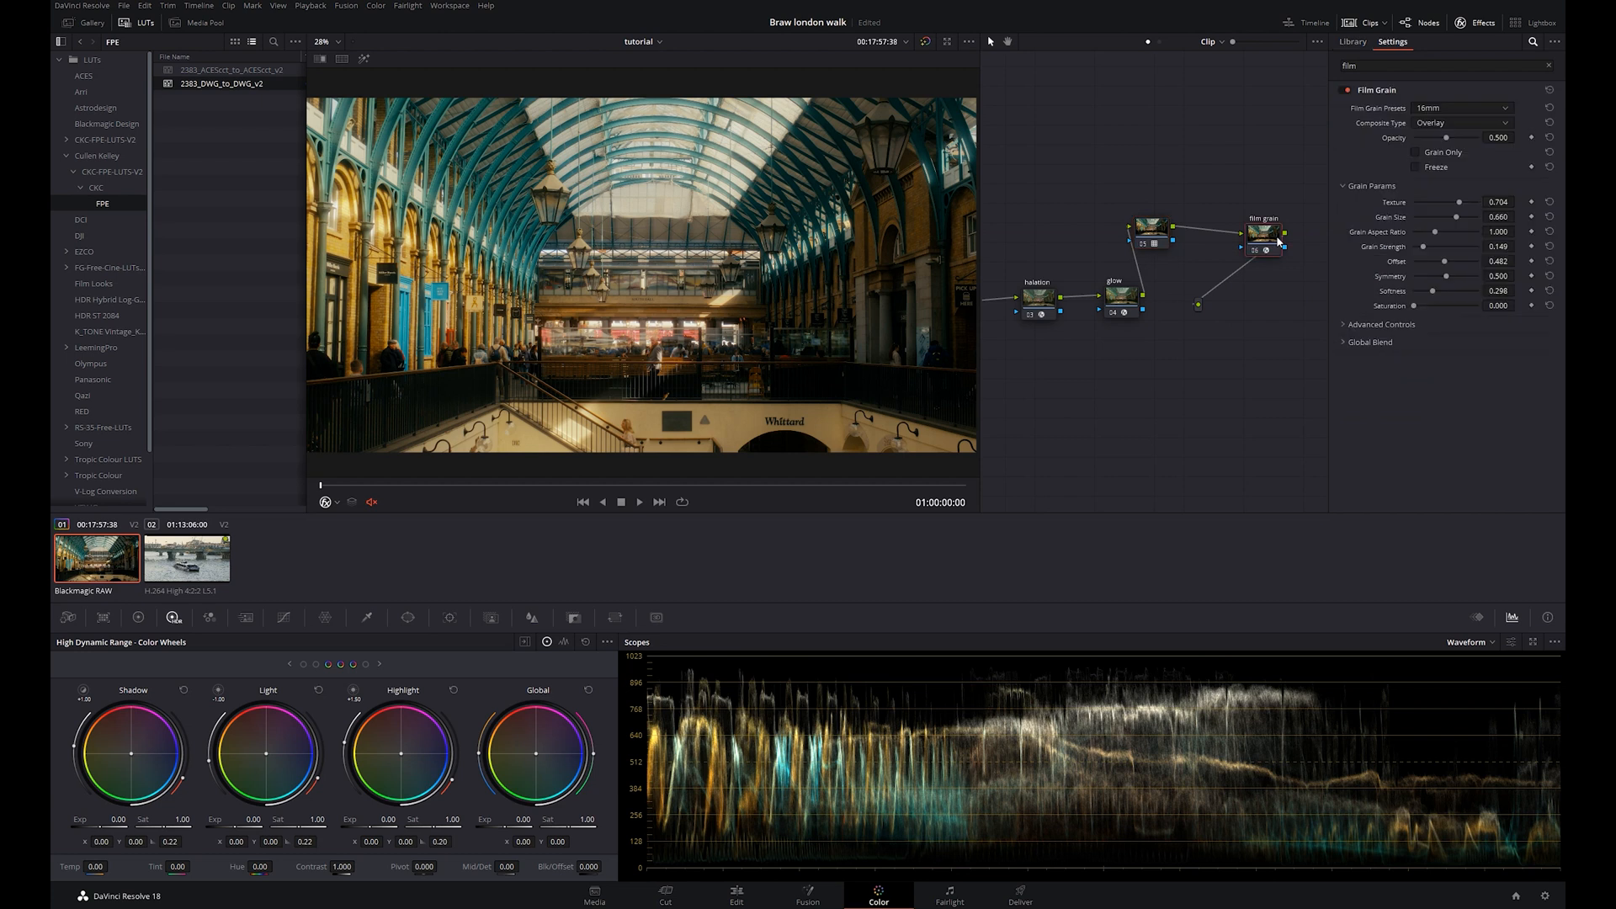
Choose the 35mm film grain preset and display only the grain for a closer look
click(1463, 110)
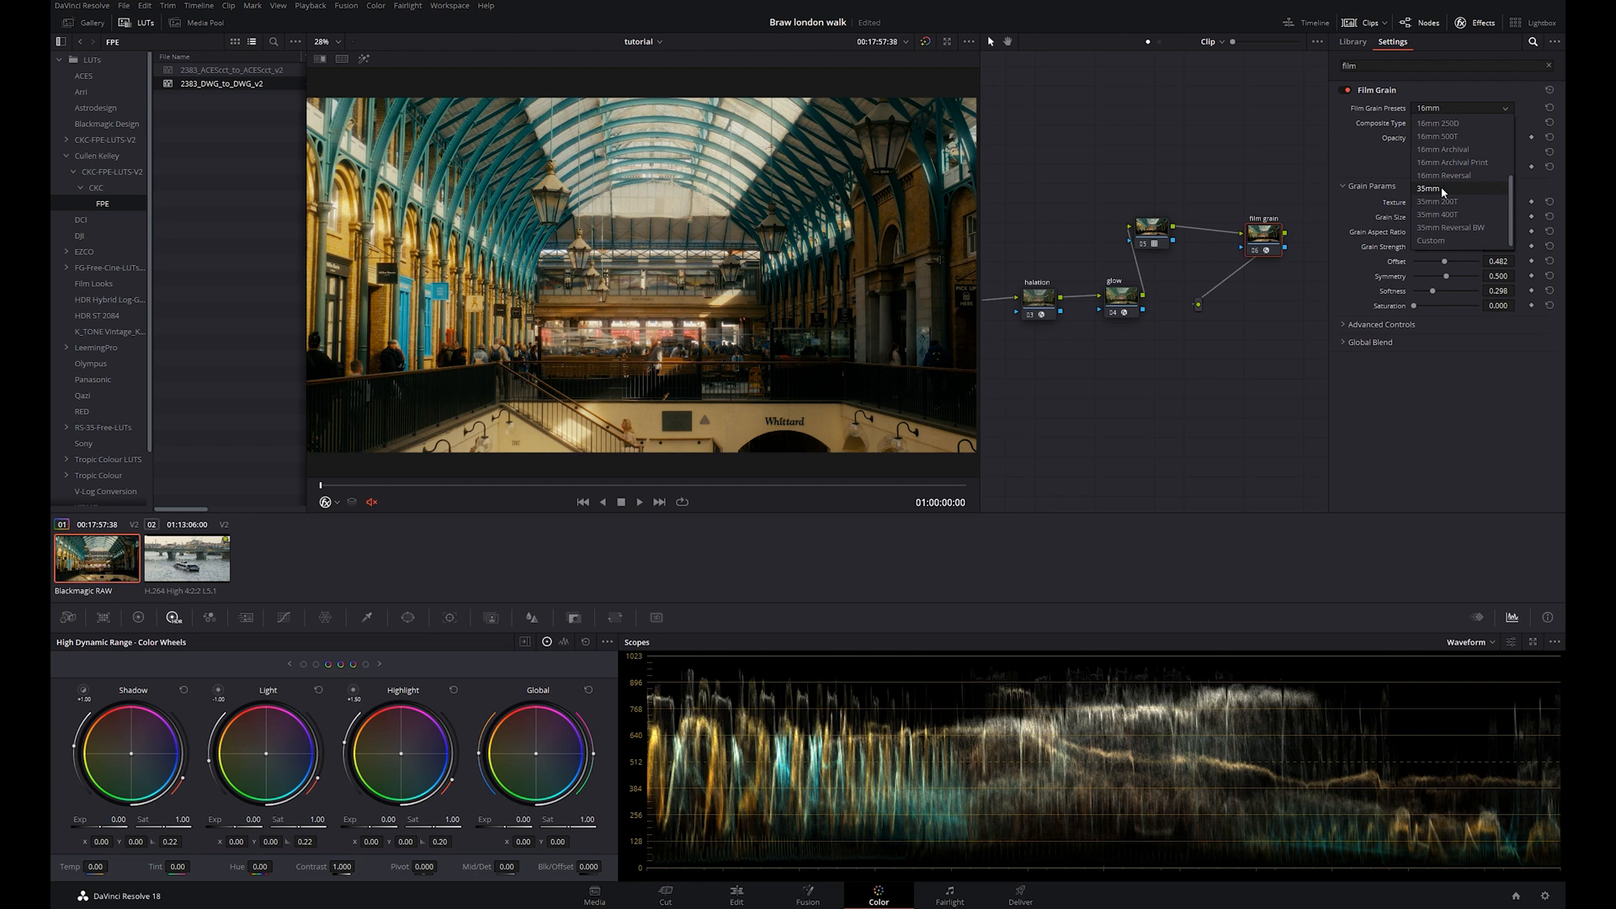
click(1442, 191)
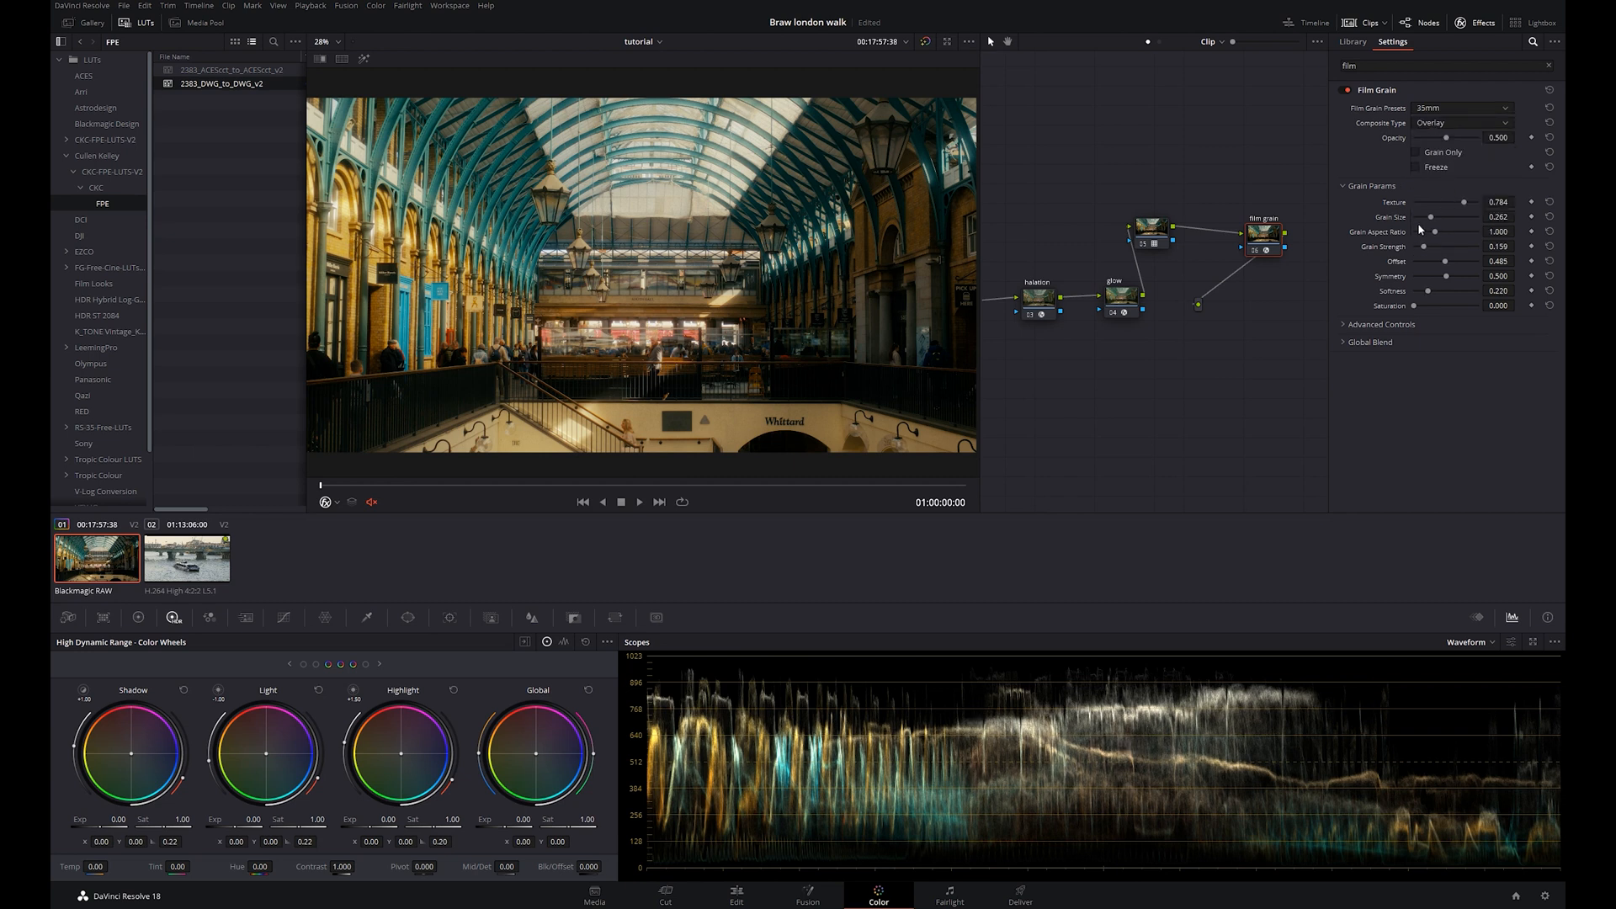
click(1415, 152)
scroll(685, 263, up, 3)
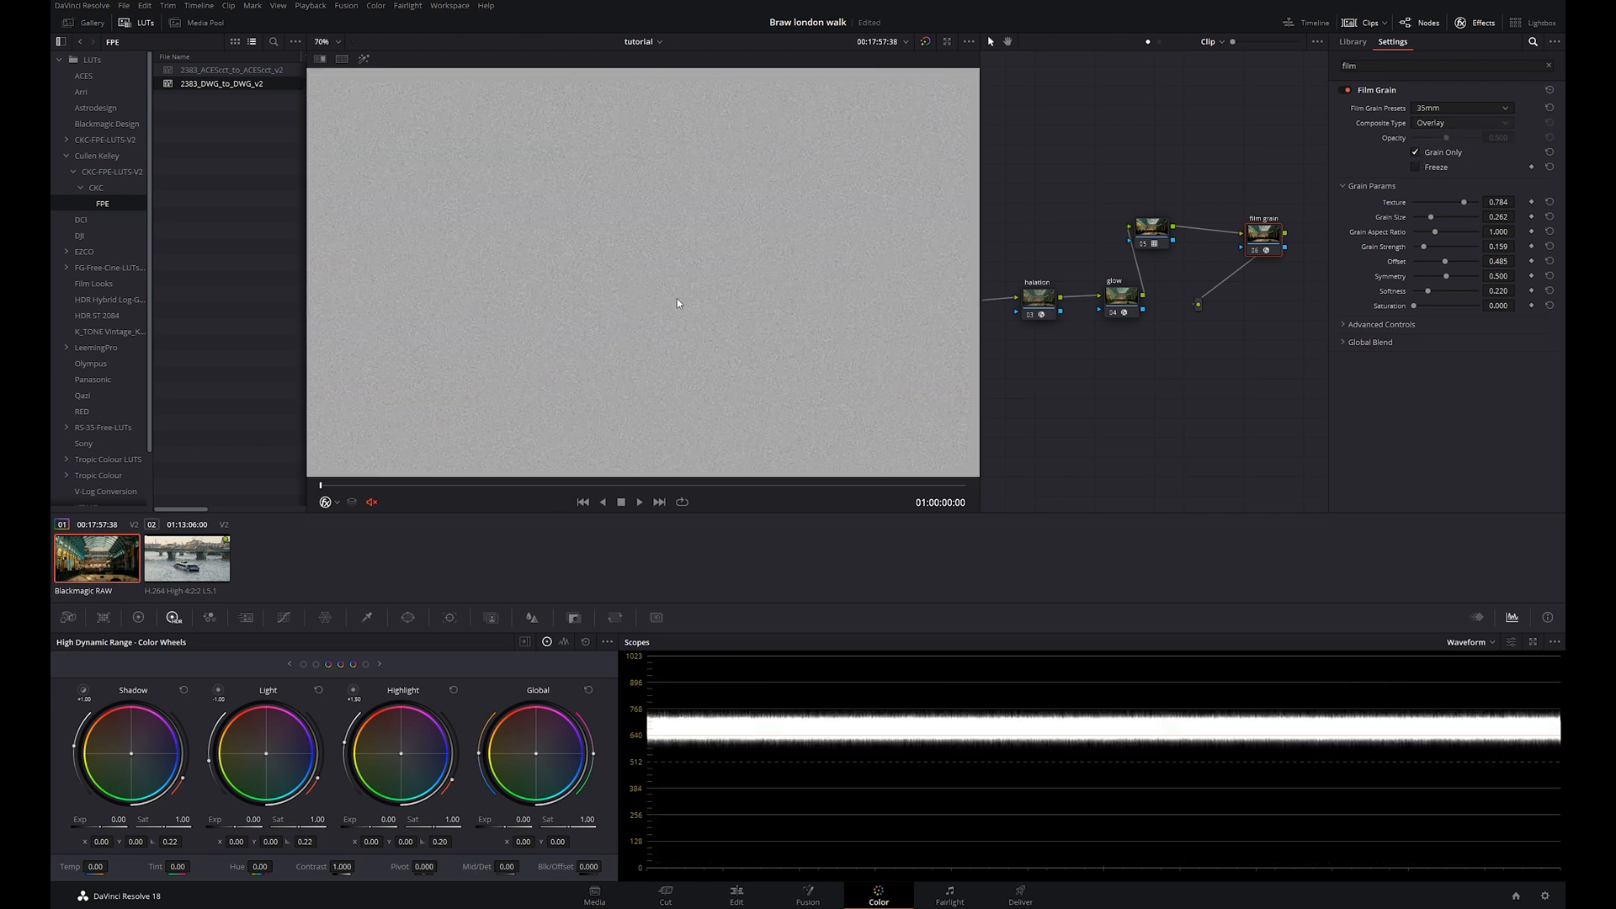
Set the film grain's Grain Size to 0.413 and turn off the grain-only display
scroll(629, 329, down, 1)
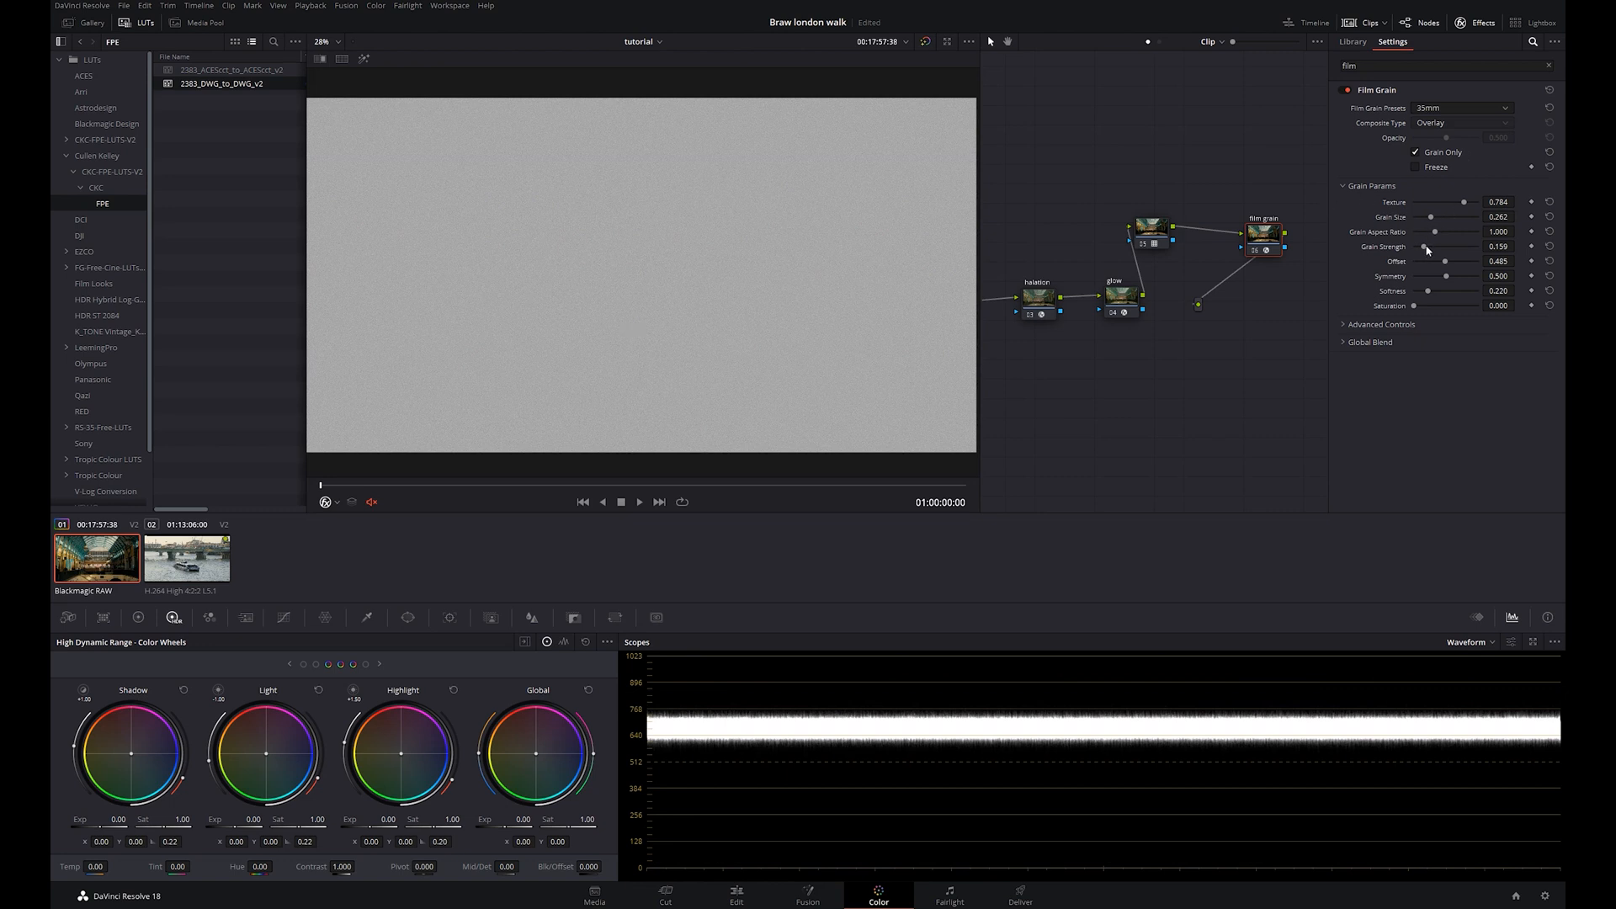
drag(1431, 218, 1442, 219)
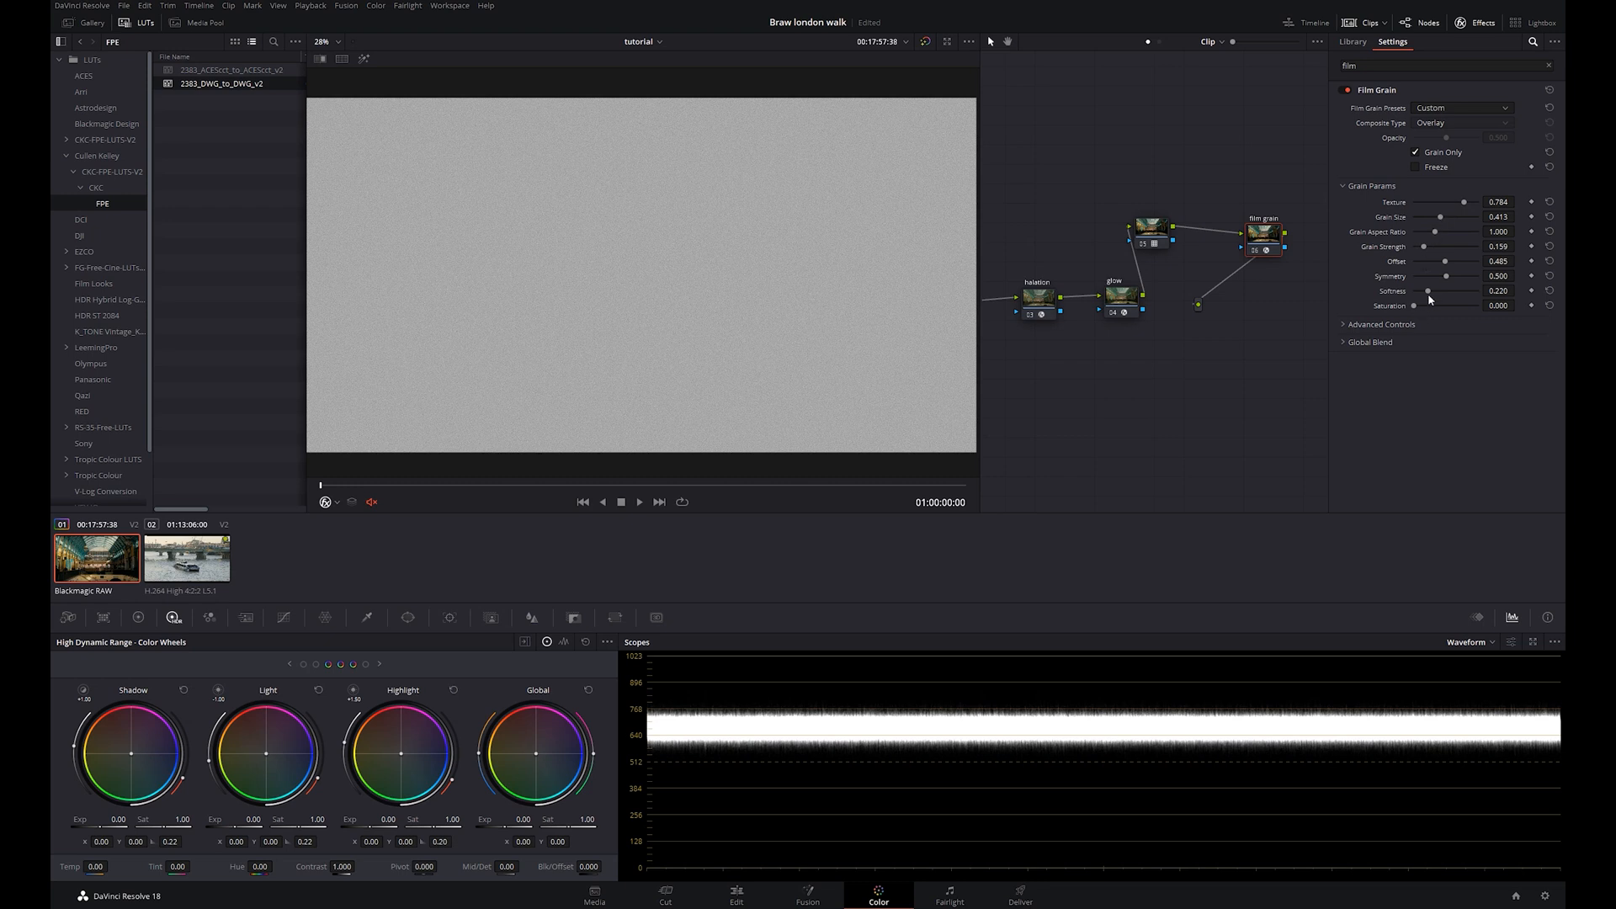
drag(1426, 294, 1427, 296)
click(1416, 153)
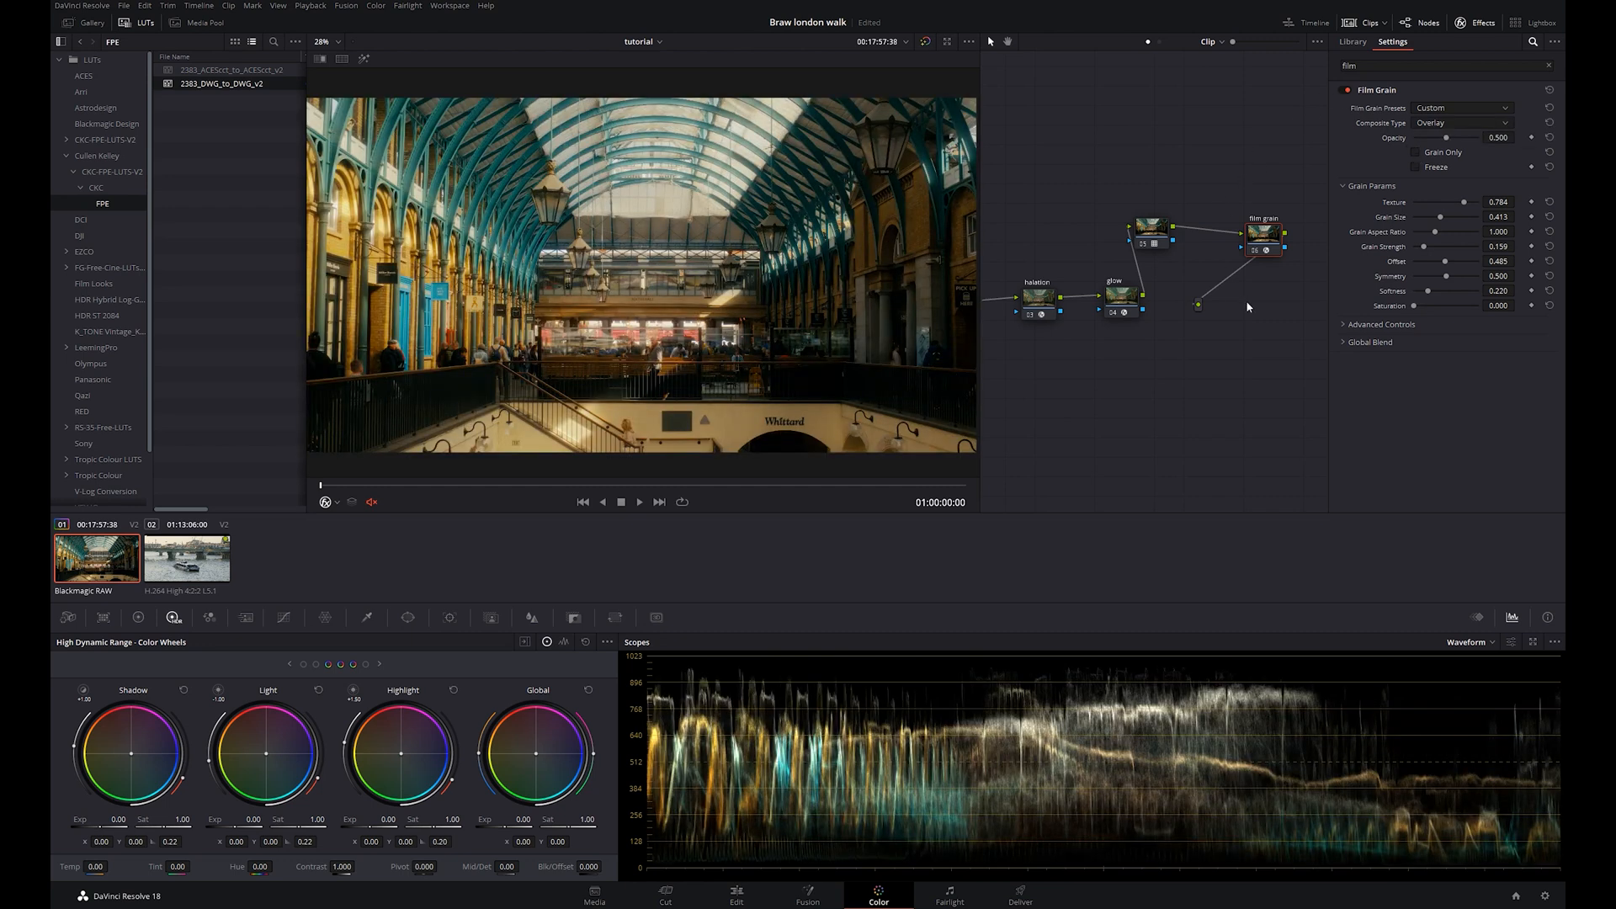
click(1497, 26)
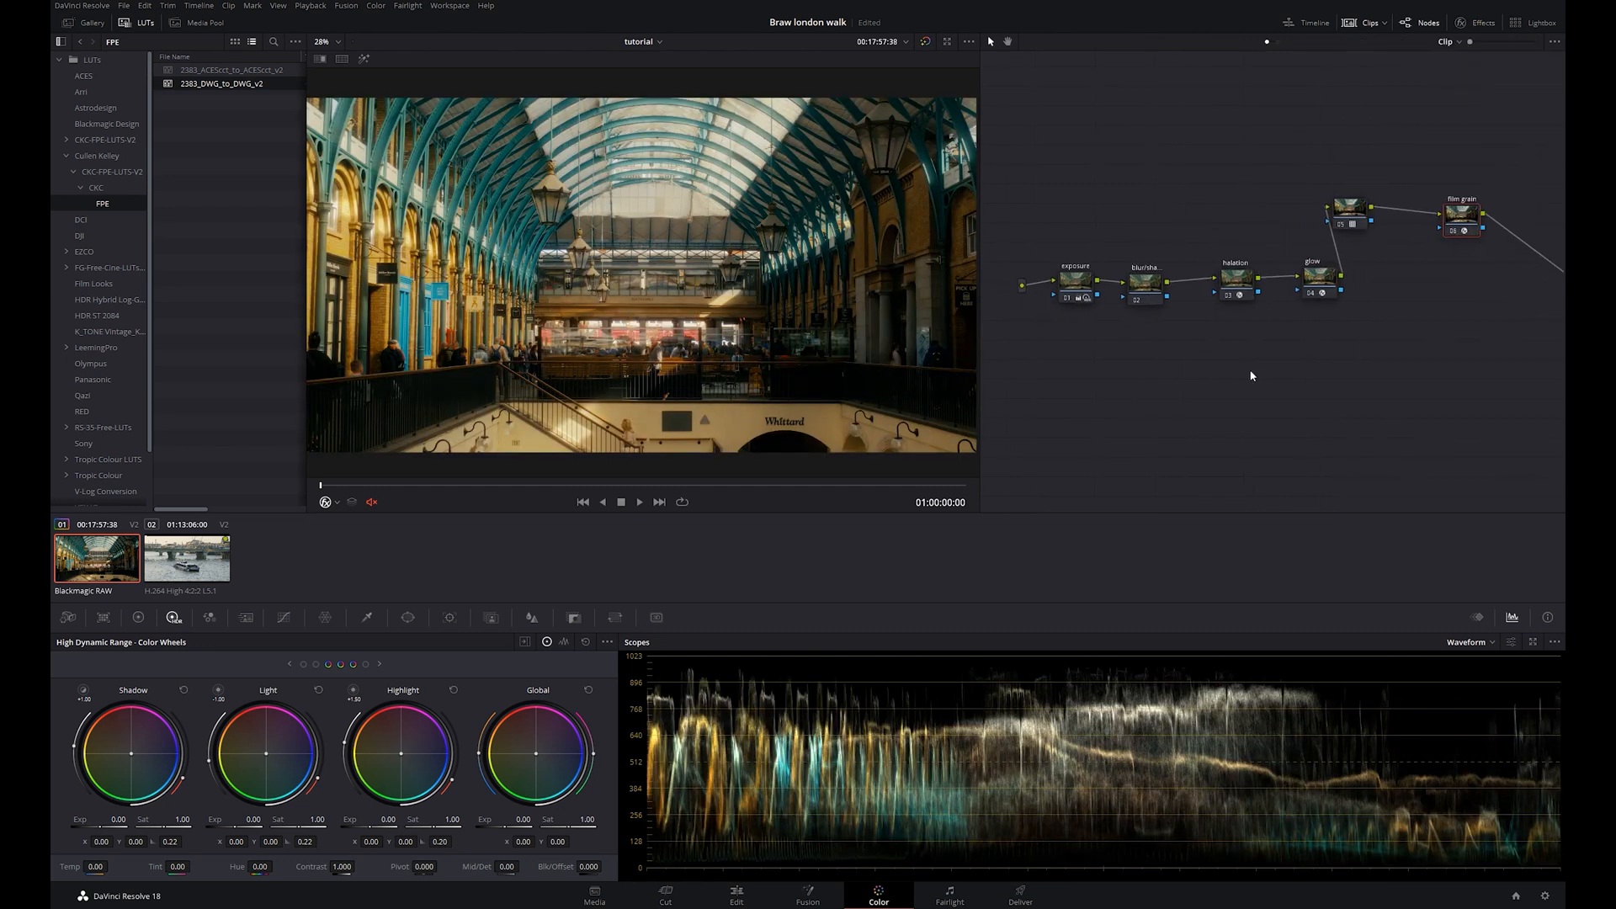
Rearrange the nodes, stacking exposure above the blur/sharpen node and glow above halation, with the LUT and film grain nodes moved closer
drag(1093, 295, 1084, 224)
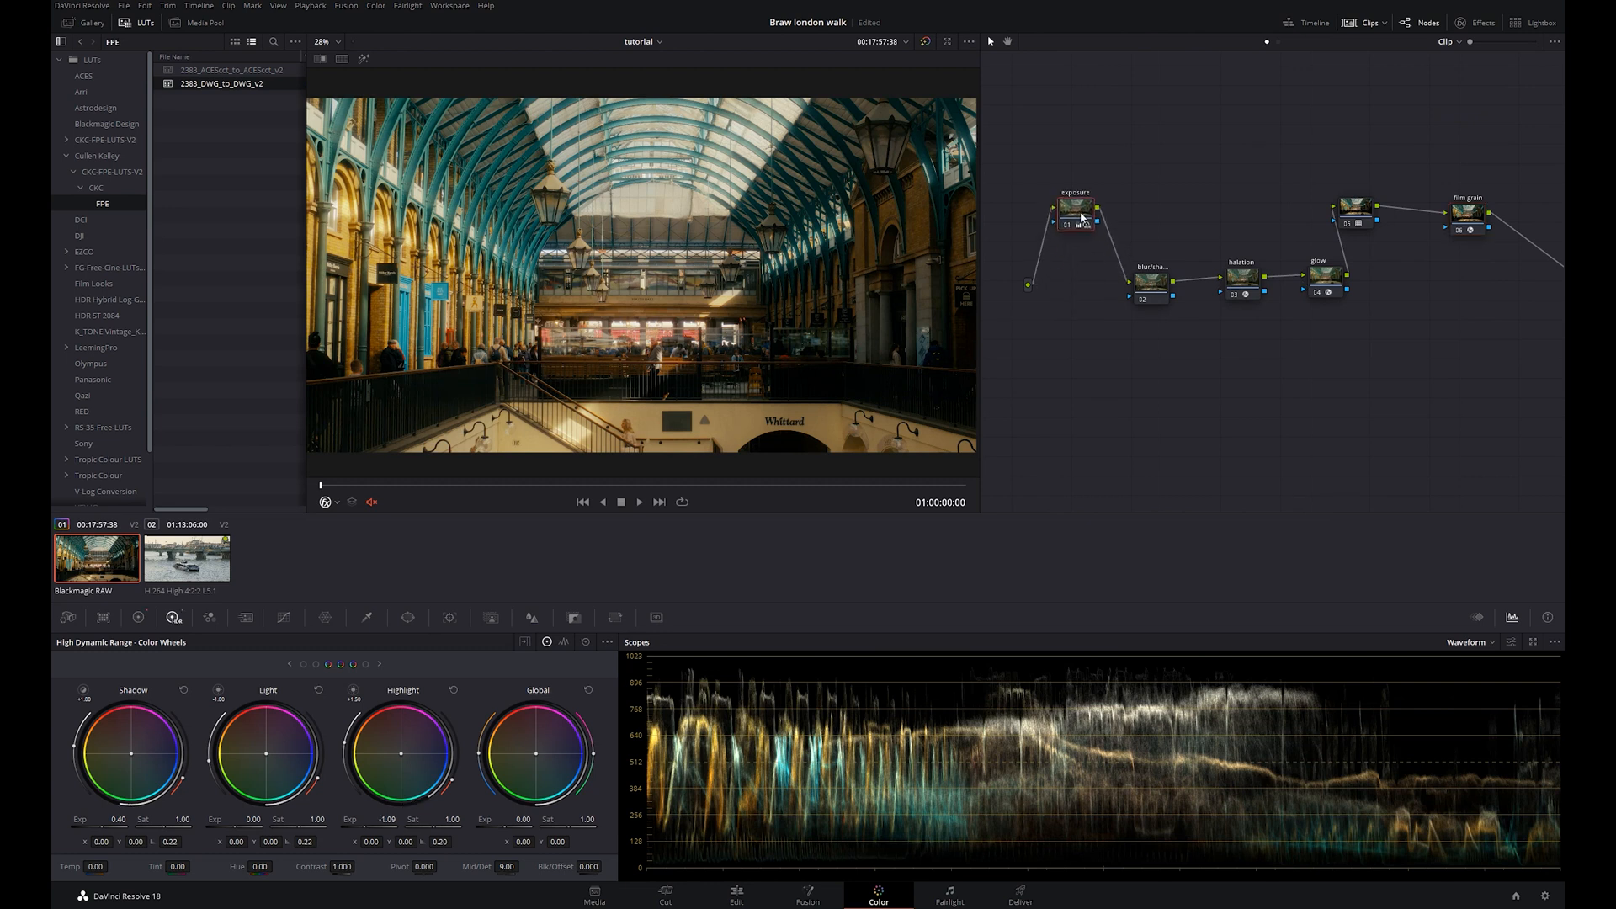
drag(1152, 288, 1072, 295)
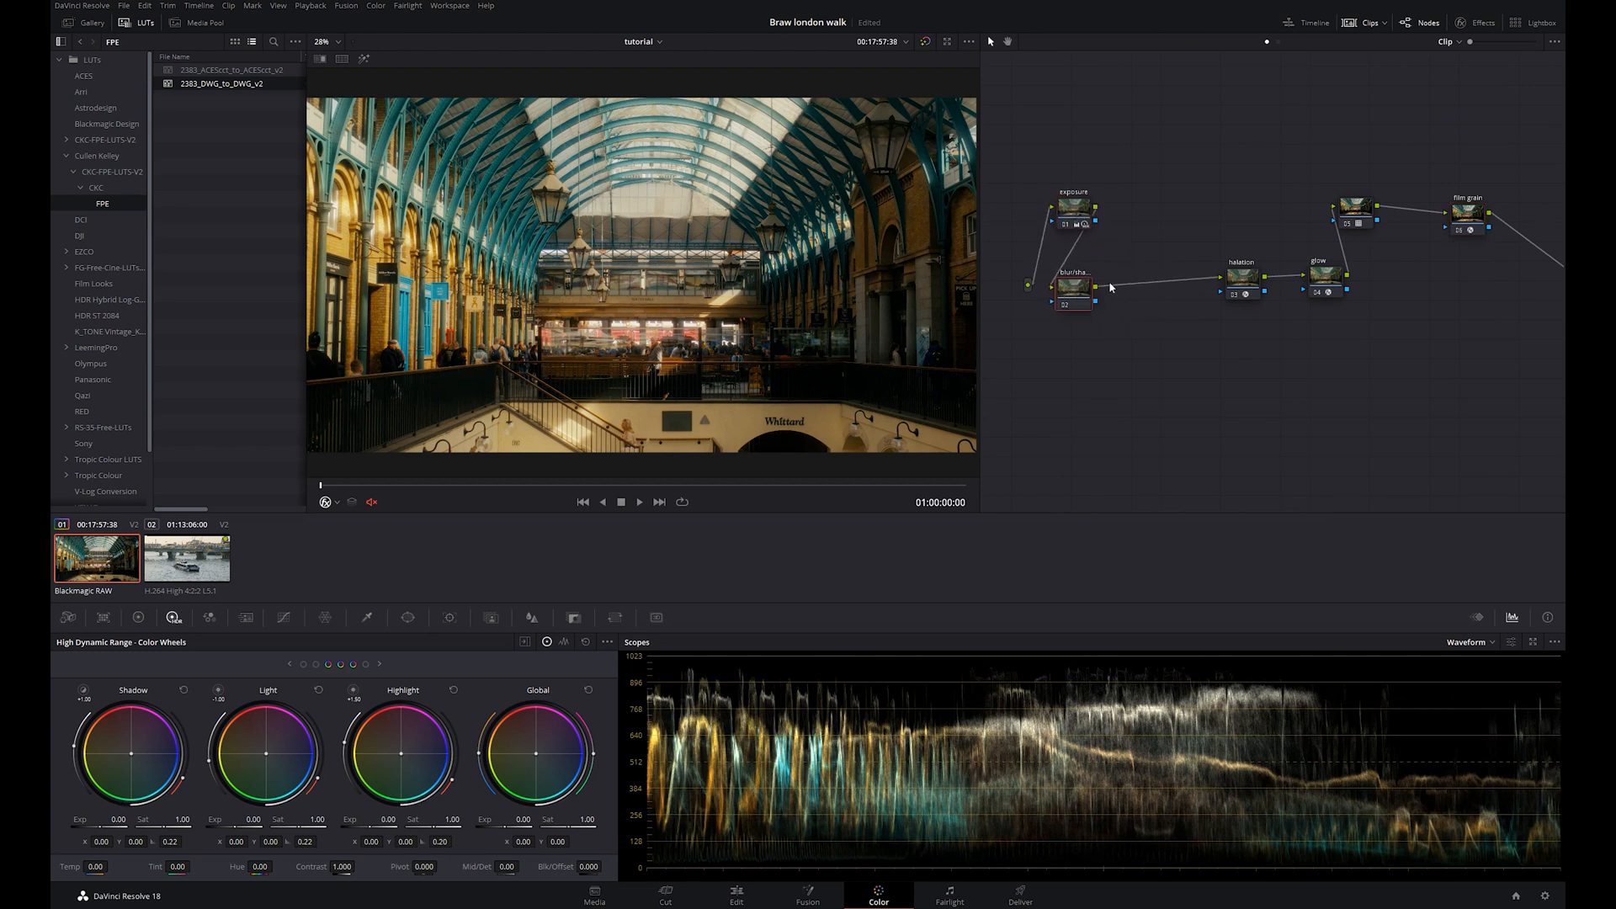
drag(1234, 288, 1197, 301)
drag(1323, 279, 1201, 207)
drag(1204, 287, 1203, 272)
drag(1077, 300, 1074, 287)
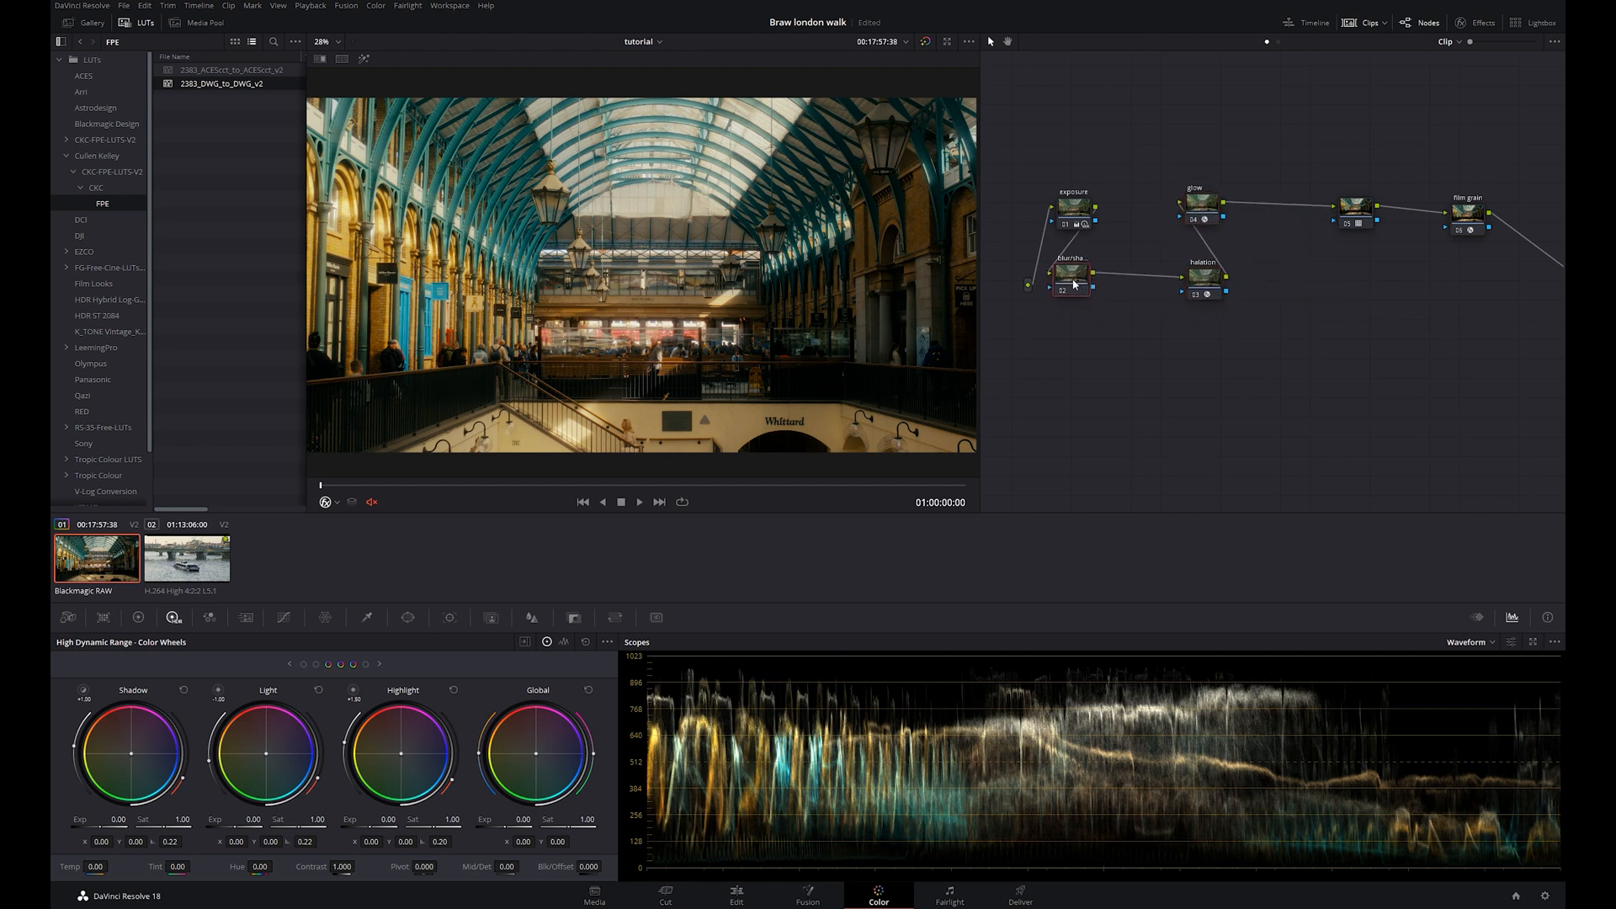
drag(1355, 213, 1309, 243)
drag(1447, 215, 1403, 241)
Set the Blur Radius of the blur/sharpen node to 0.49 on all color channels
drag(1089, 284, 1094, 292)
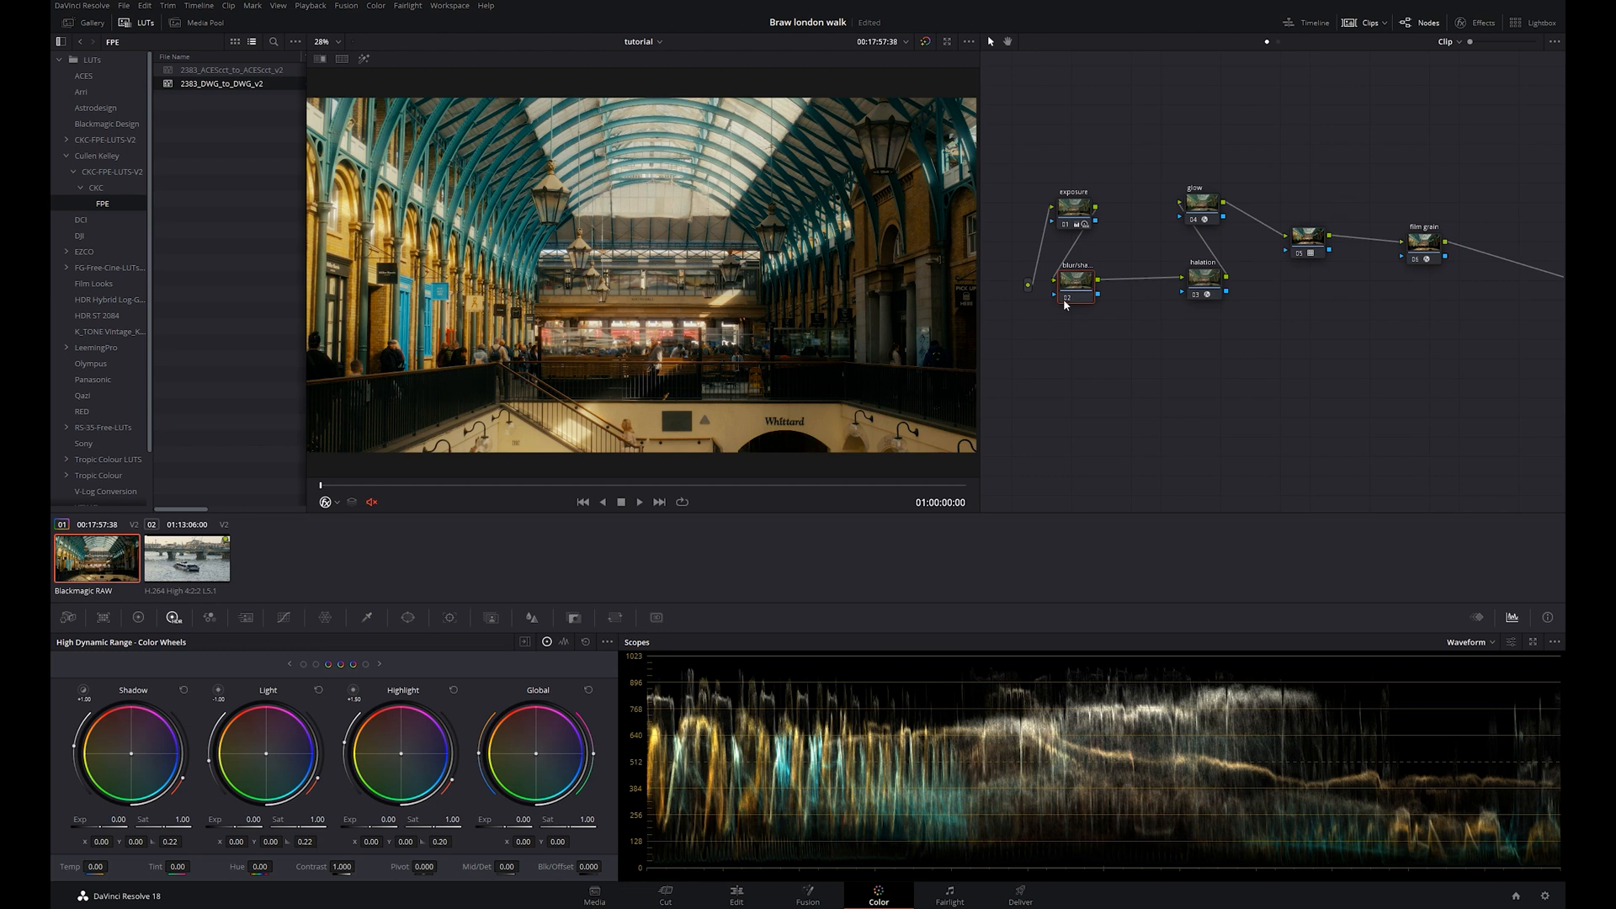
click(532, 618)
double_click(177, 830)
text(0.49)
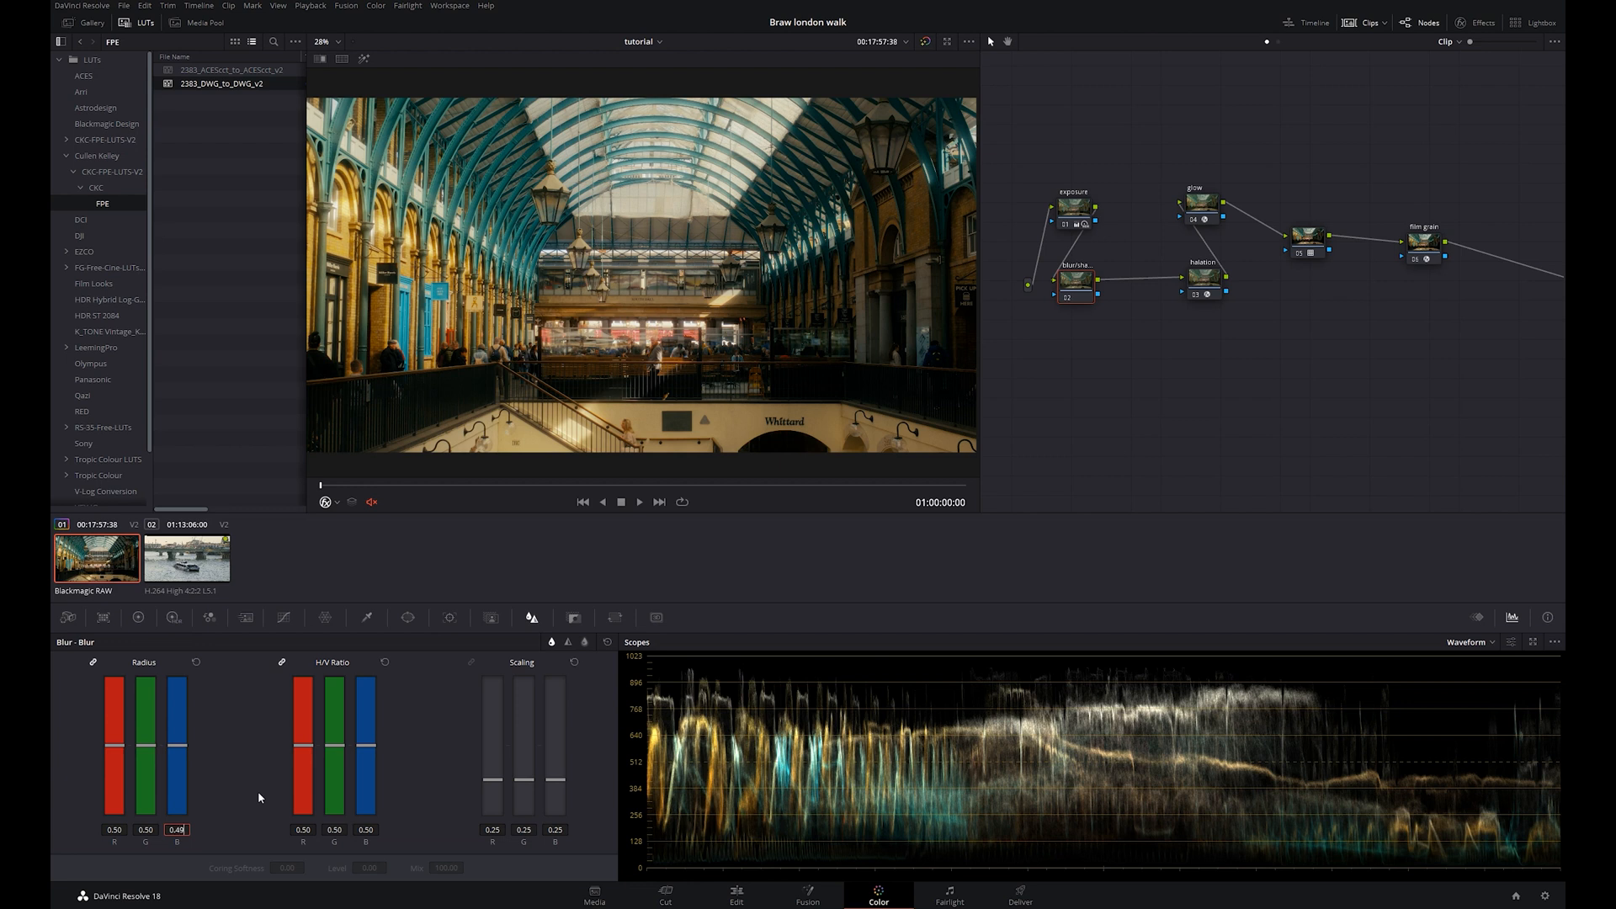
key(Return)
Compare the market hall clip with and without its grade by bypassing and restoring all nodes several times
click(925, 42)
click(925, 42)
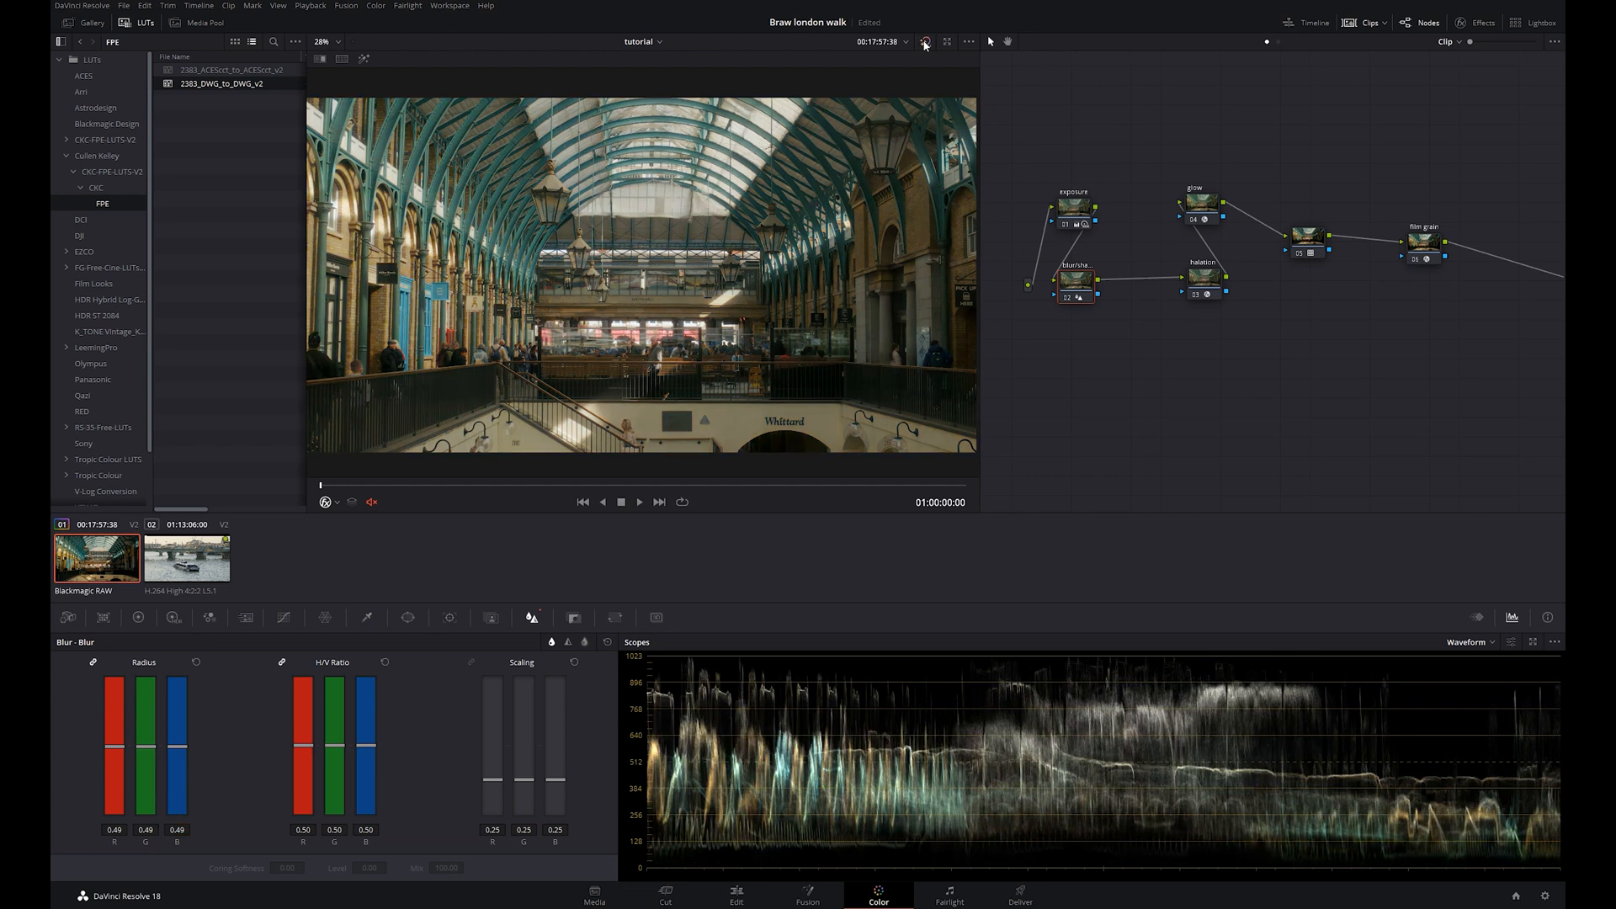
click(925, 42)
click(925, 42)
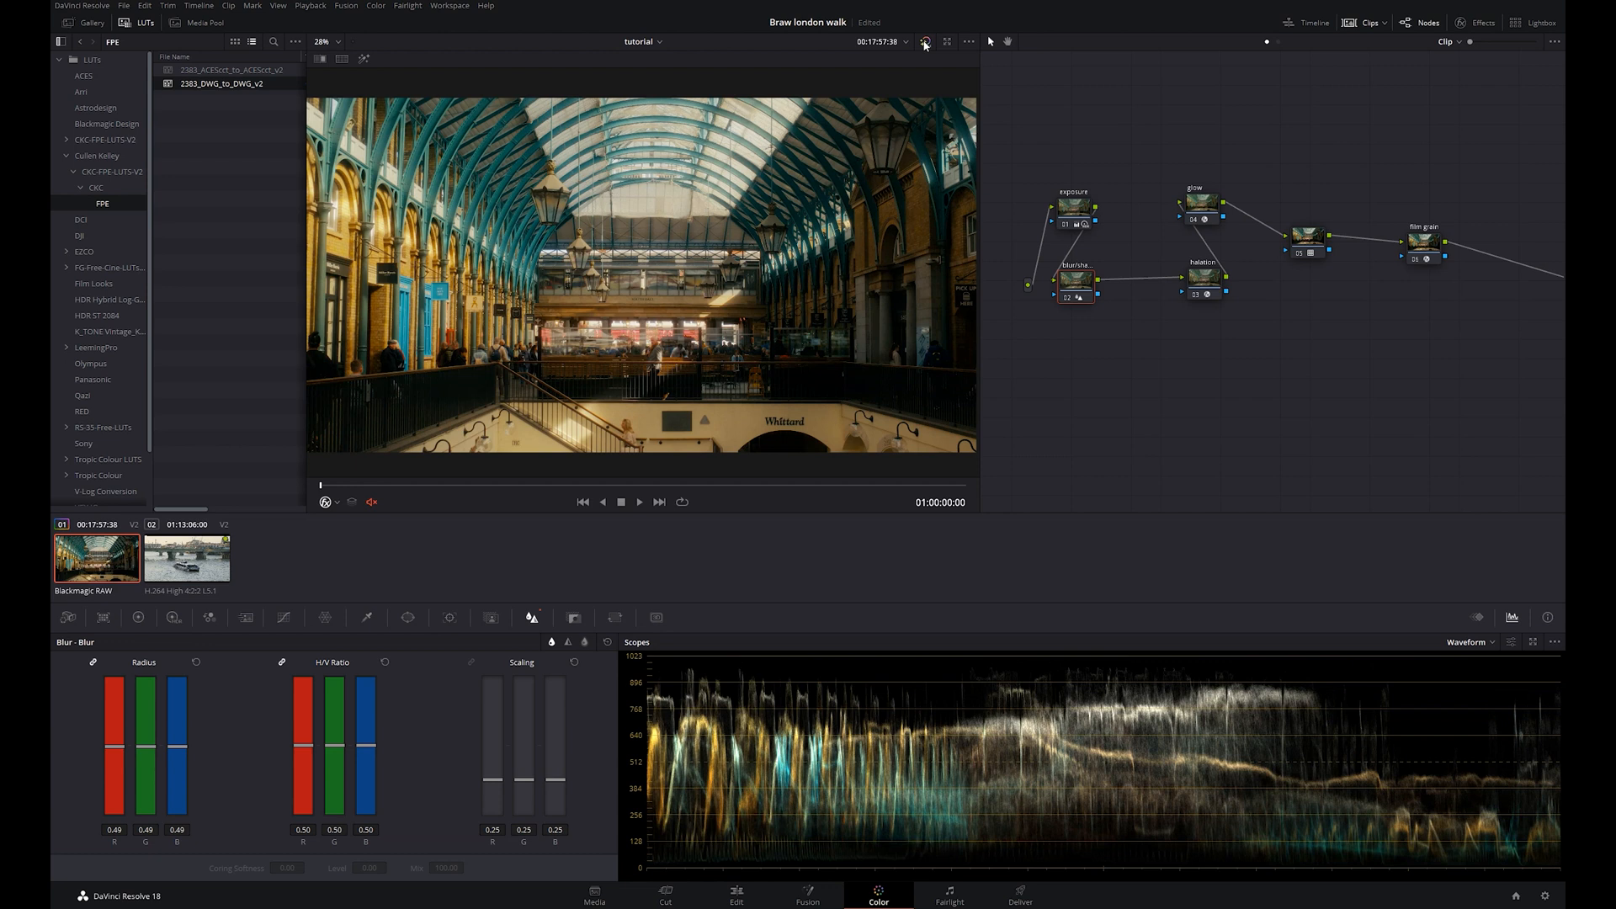
click(925, 42)
click(925, 42)
Copy the grade of the Blackmagic RAW clip onto the river boat clip
click(200, 566)
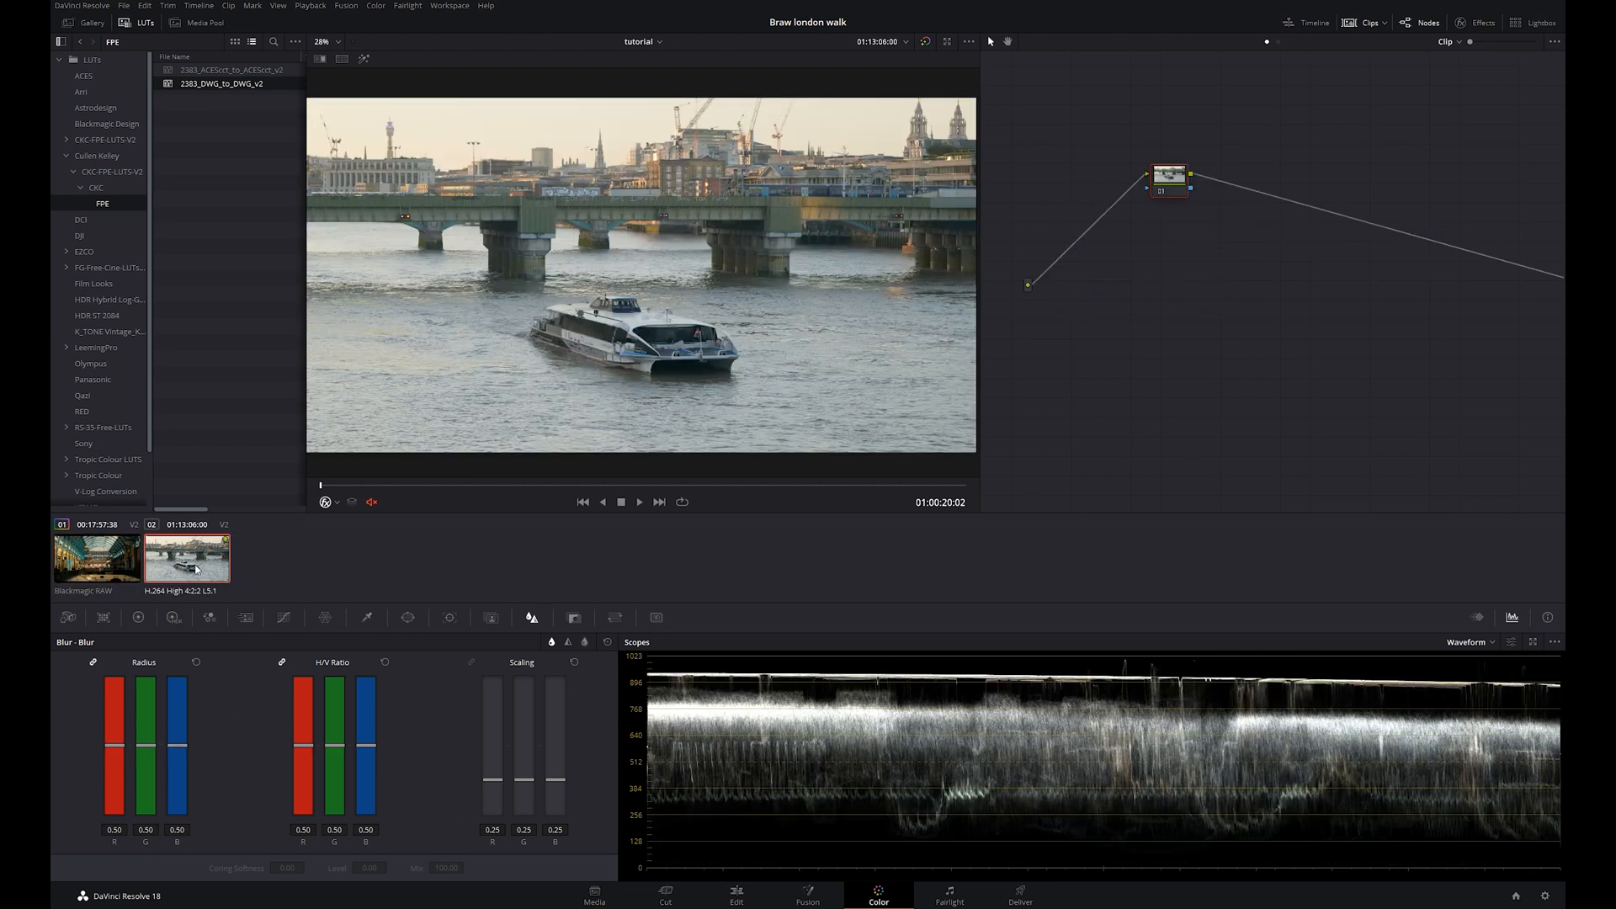
middle_click(99, 563)
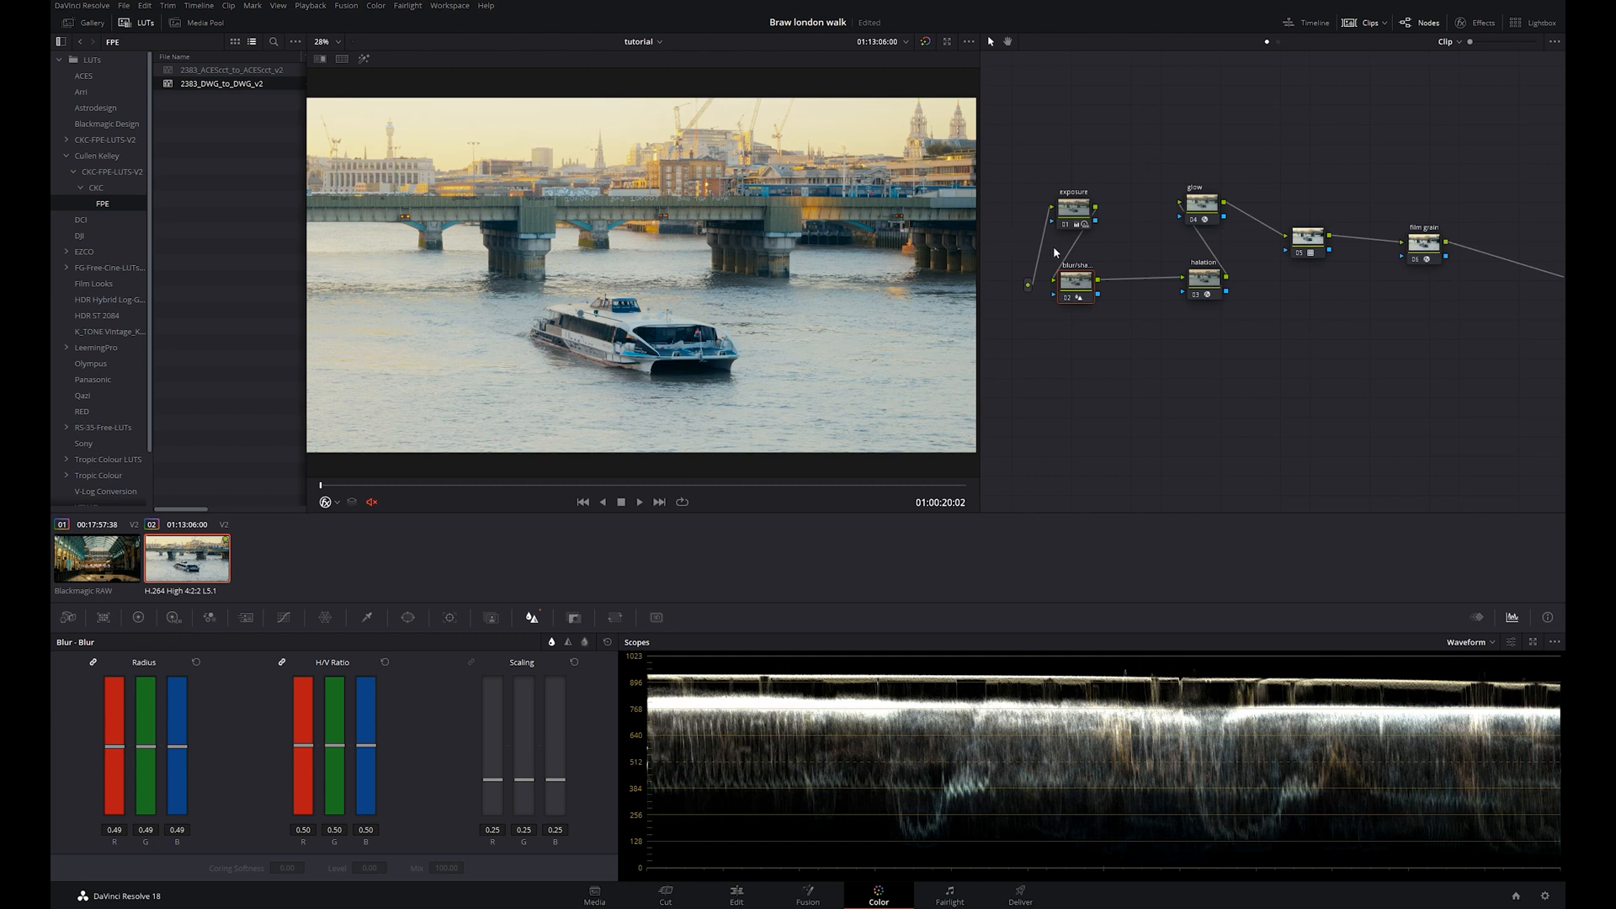
Lower the primary Gain of the boat clip's exposure node to 0.81
click(1072, 216)
drag(1069, 214, 1082, 208)
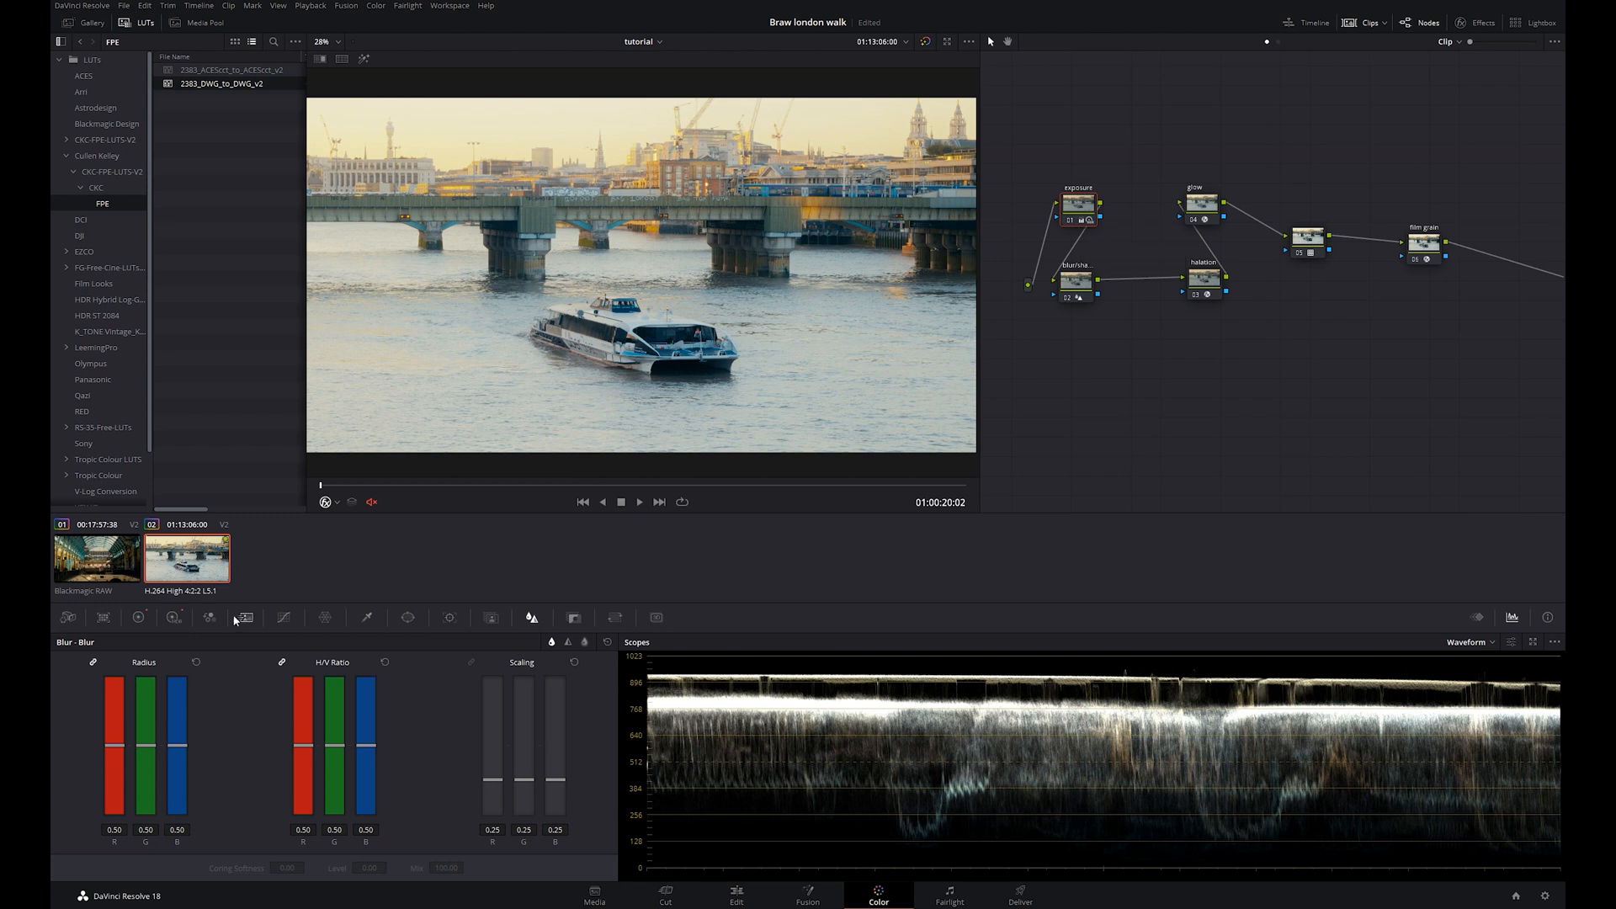
click(145, 621)
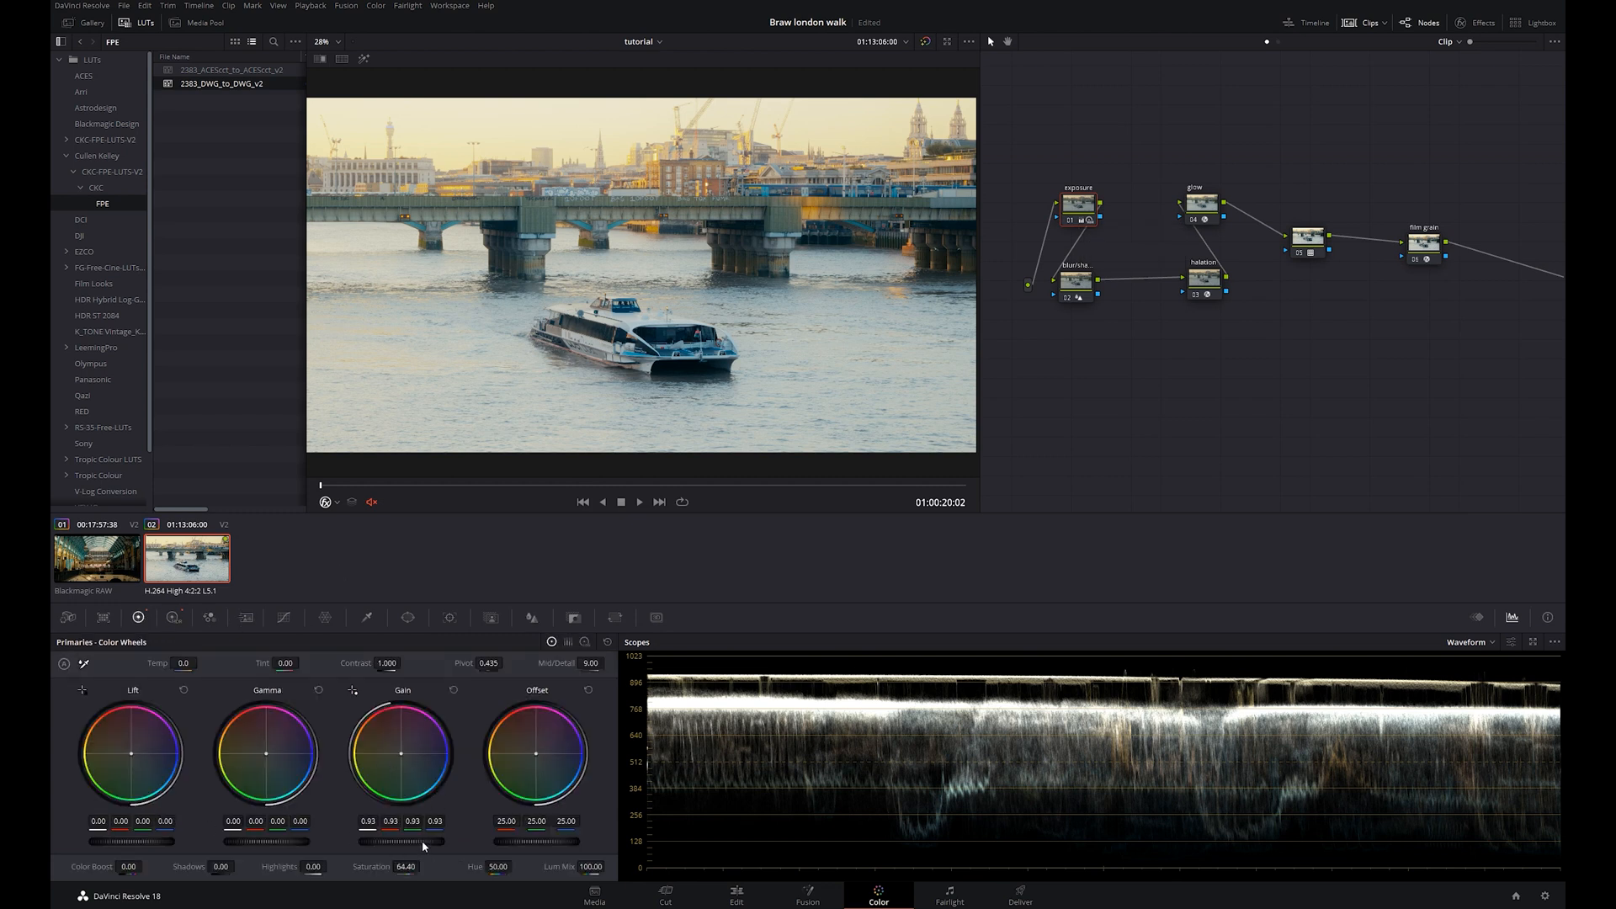
drag(401, 841, 368, 841)
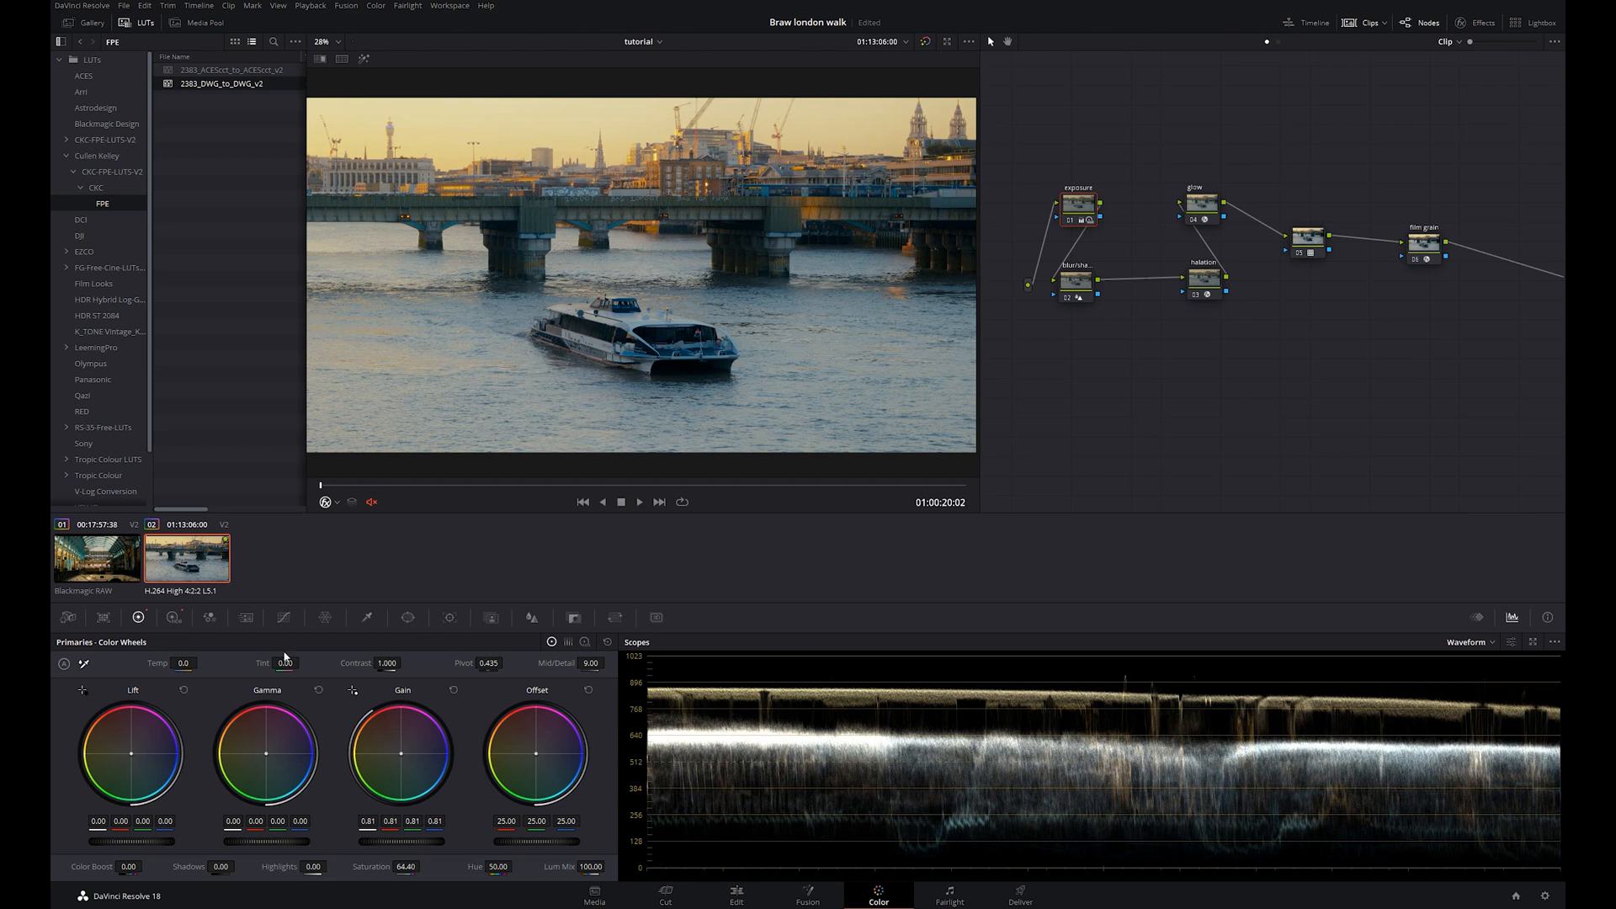
Adjust the exposure node's HDR wheels: exposure 0.20 for Dark, 0.00 for Shadow and -0.94 for Highlight
click(174, 617)
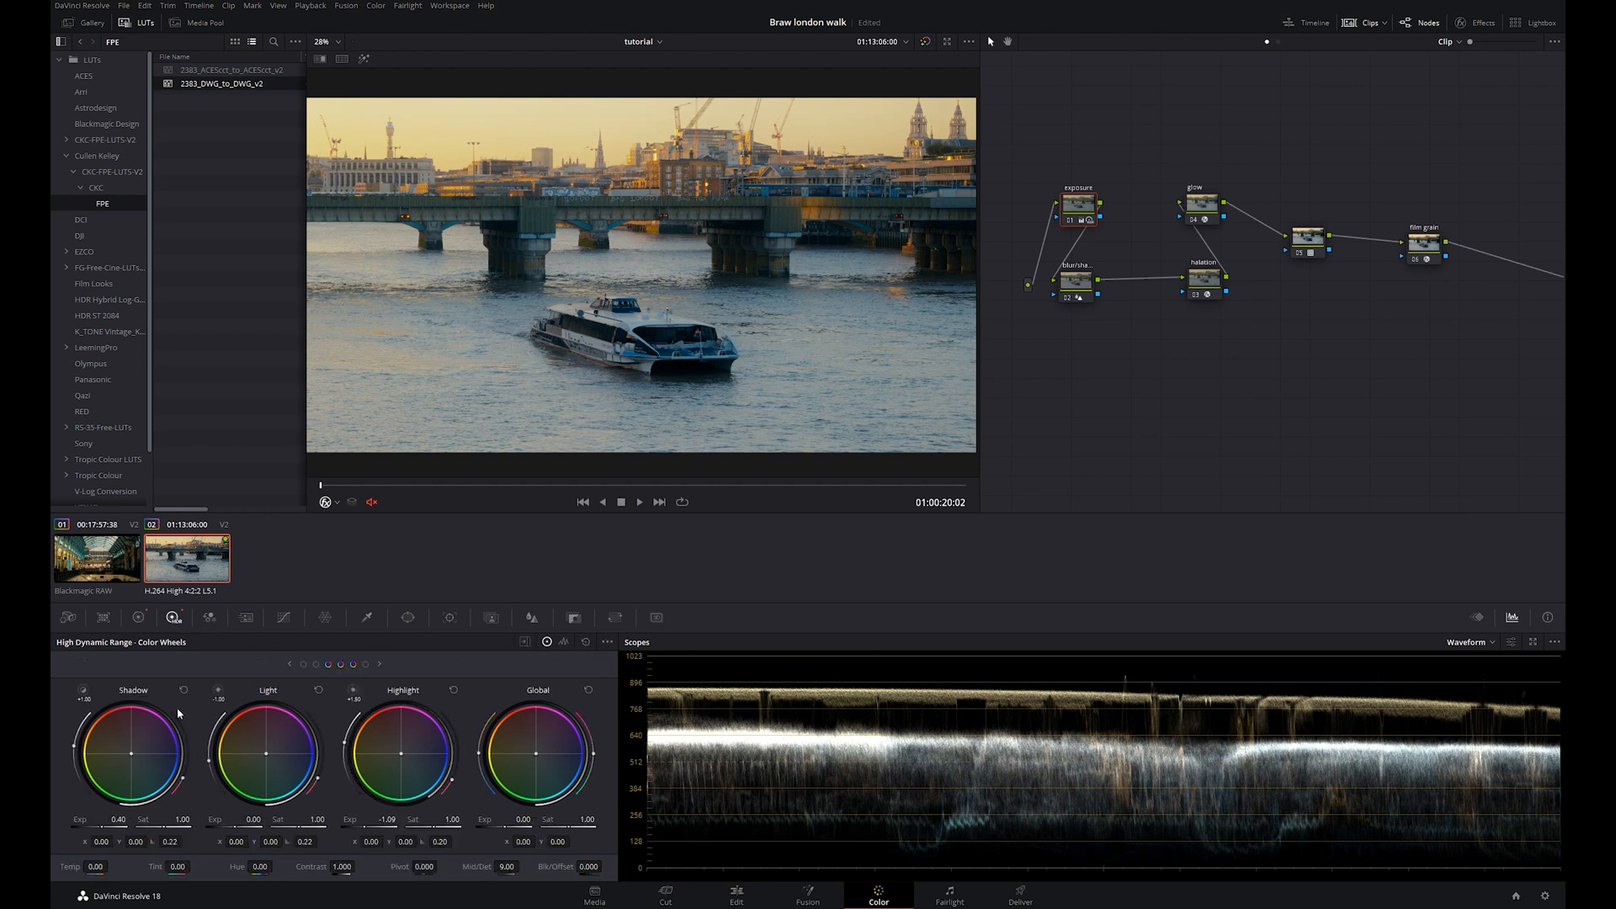
drag(118, 829, 87, 829)
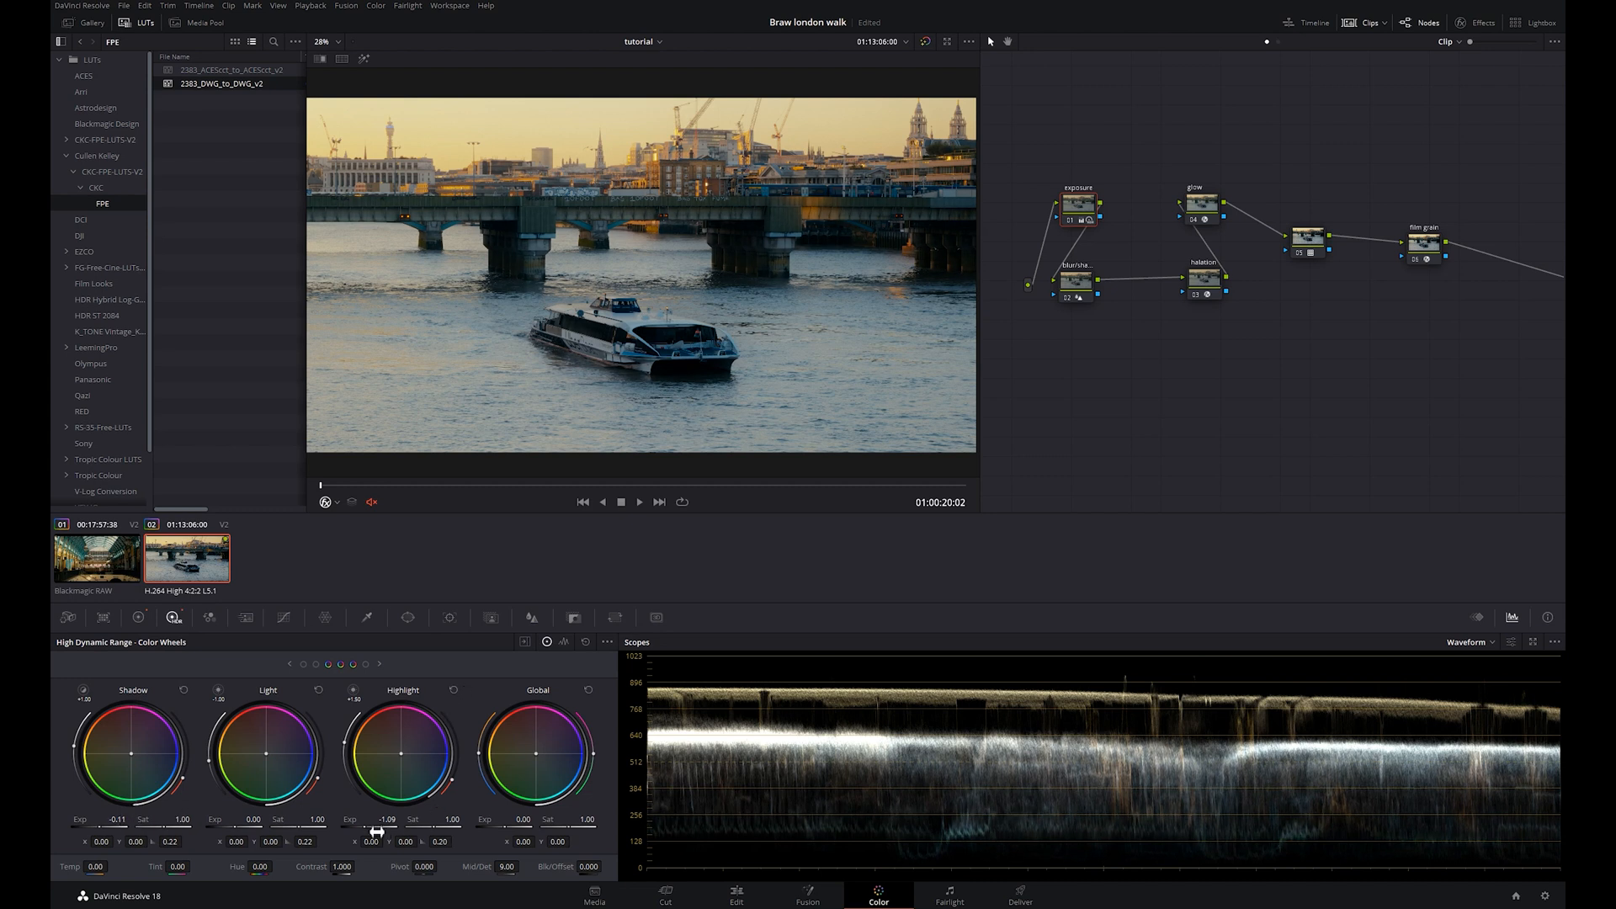
drag(376, 831, 389, 831)
click(316, 665)
drag(118, 827, 123, 828)
drag(245, 827, 246, 828)
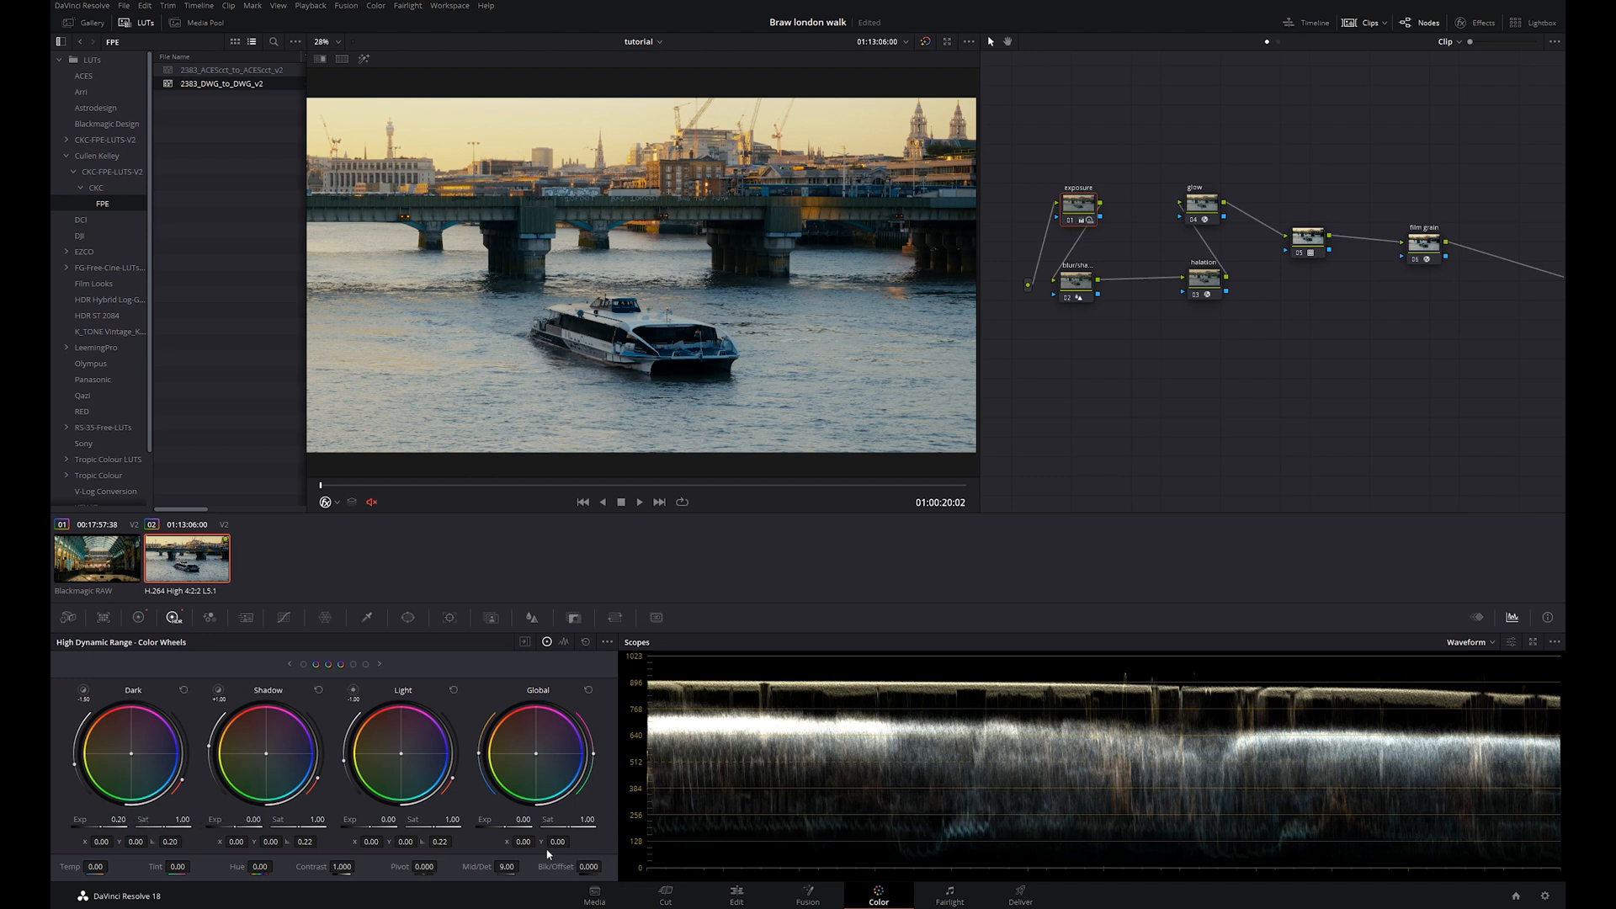
Set the exposure node's midtone detail to 28.50 and compare the graded and ungraded boat clip
drag(507, 867, 731, 679)
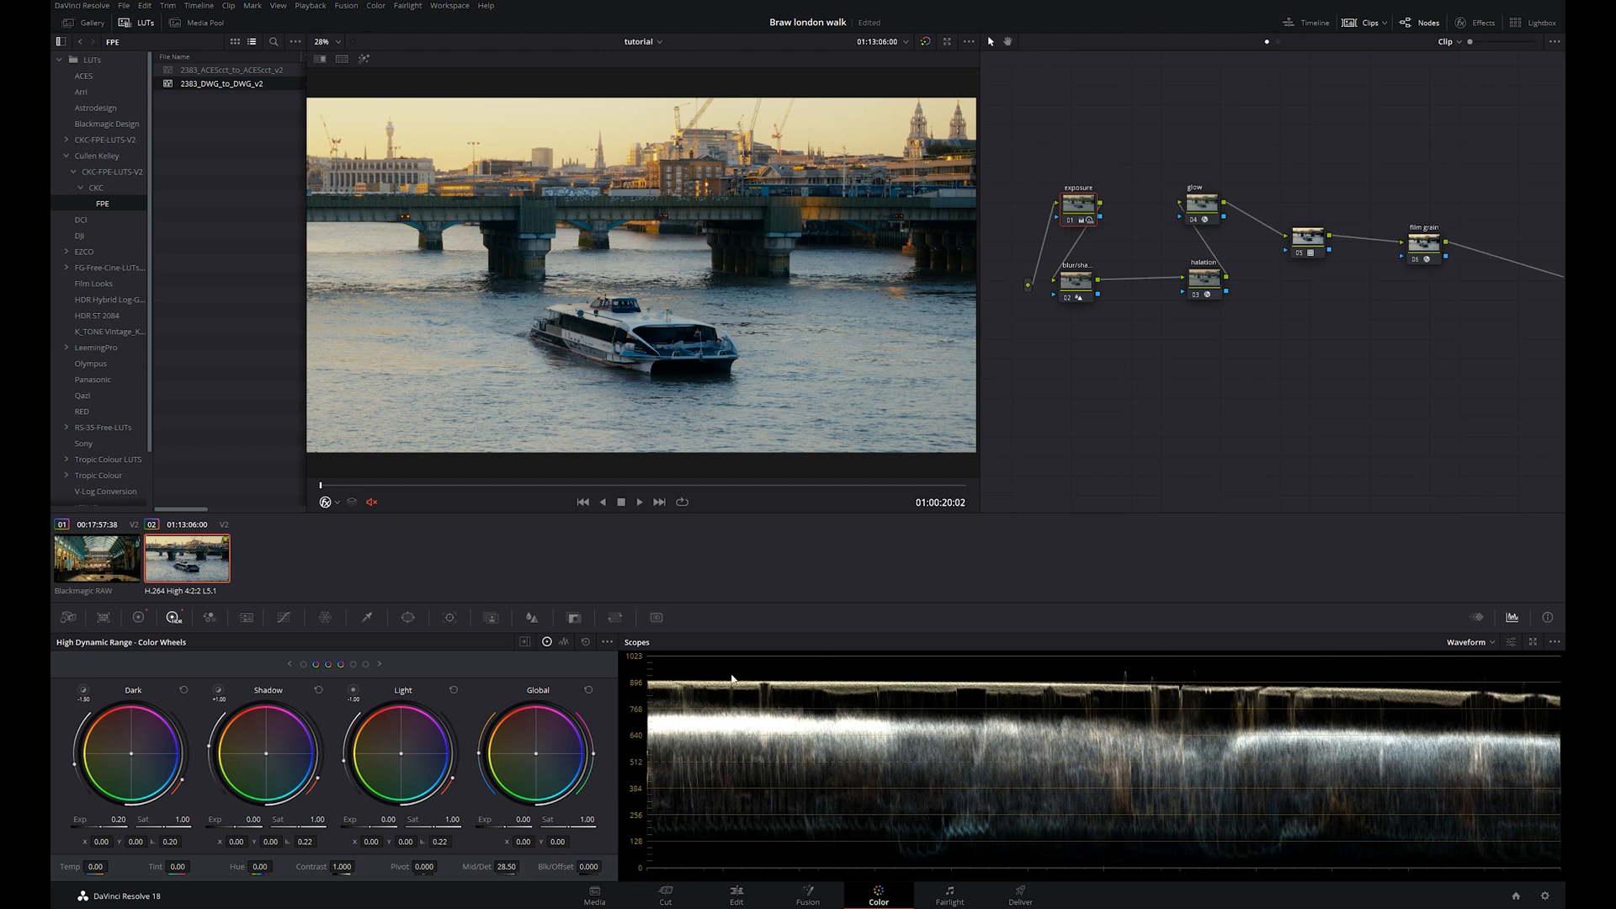
click(925, 42)
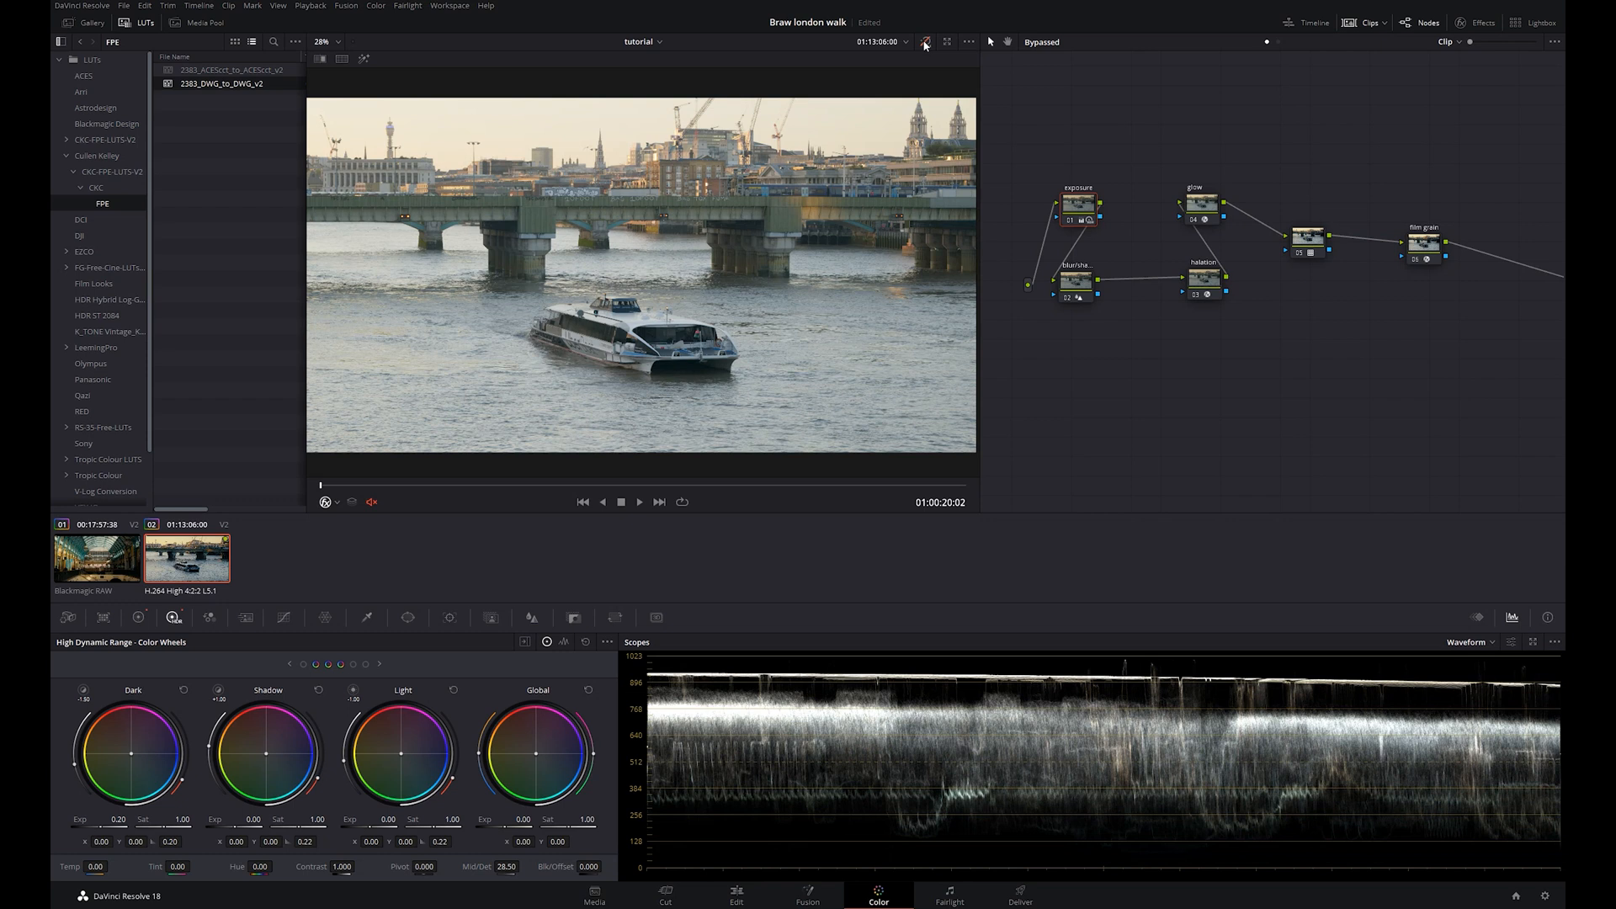
click(925, 42)
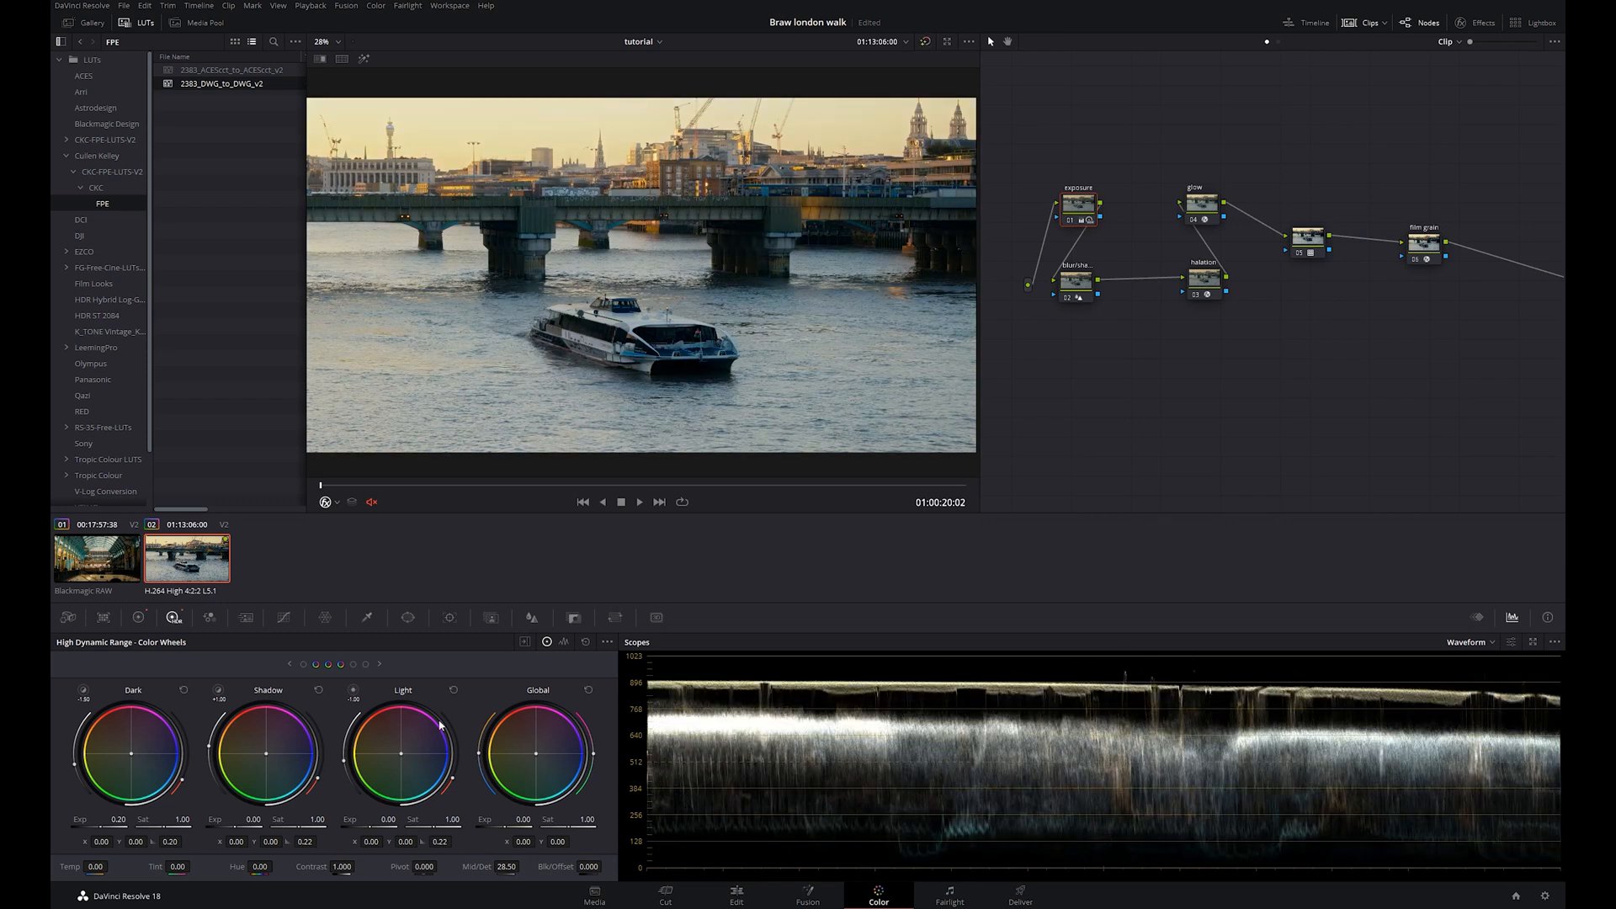
Set the HDR Light wheel's exposure to 0.40 and check the boat clip with the grade bypassed and restored
mouse_move(377, 830)
mouse_down()
mouse_move(405, 830)
mouse_move(371, 830)
mouse_up()
click(353, 665)
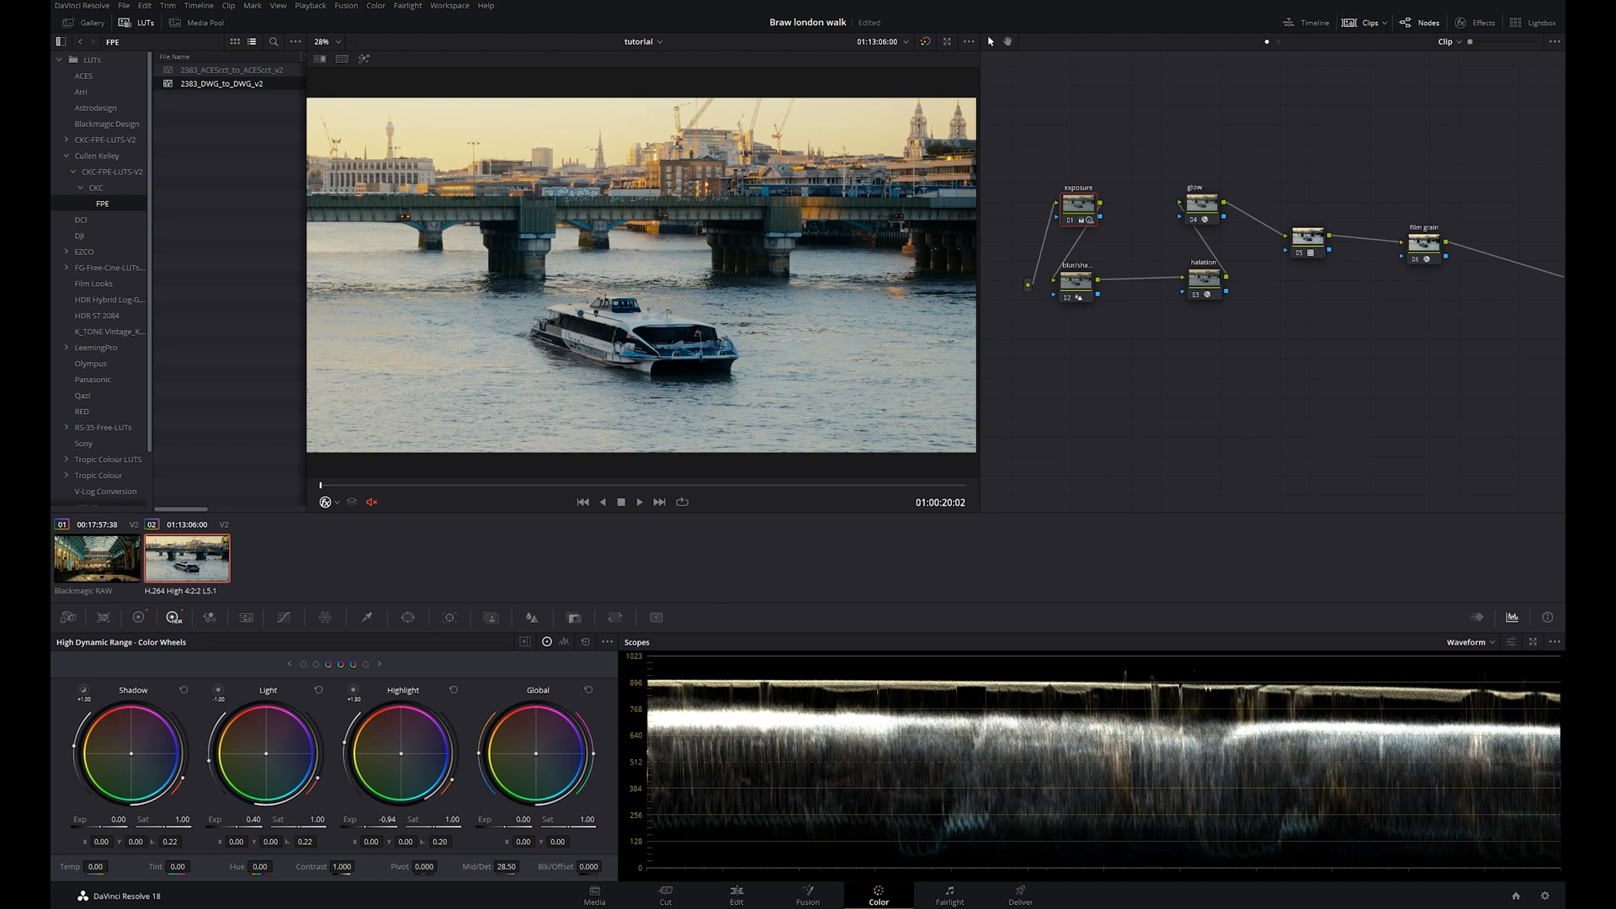
click(925, 43)
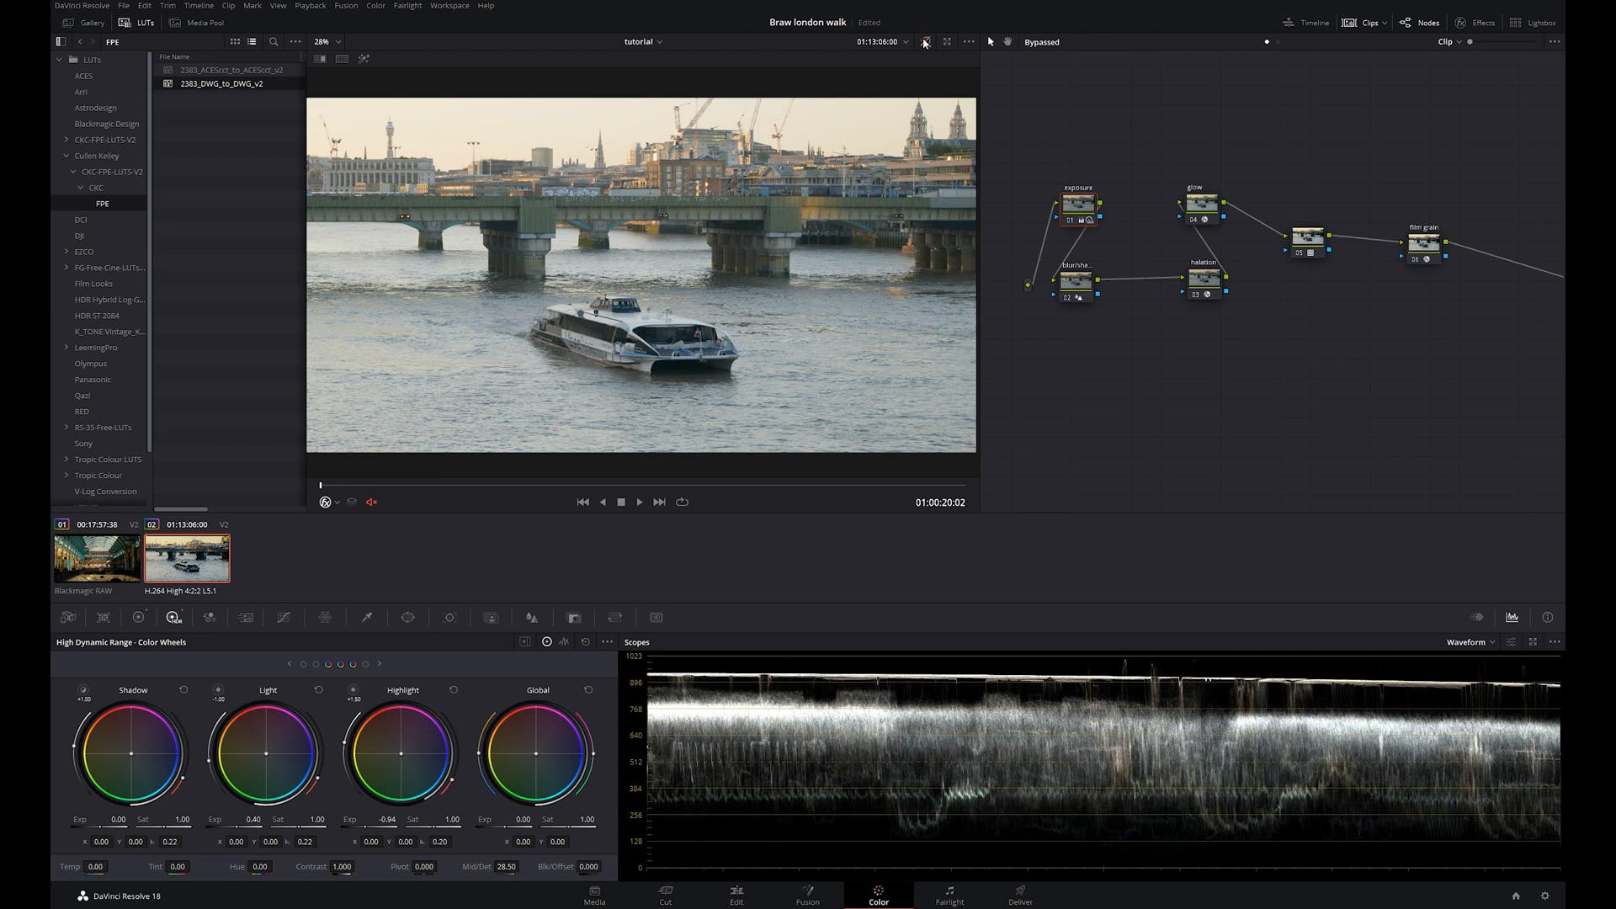
click(925, 43)
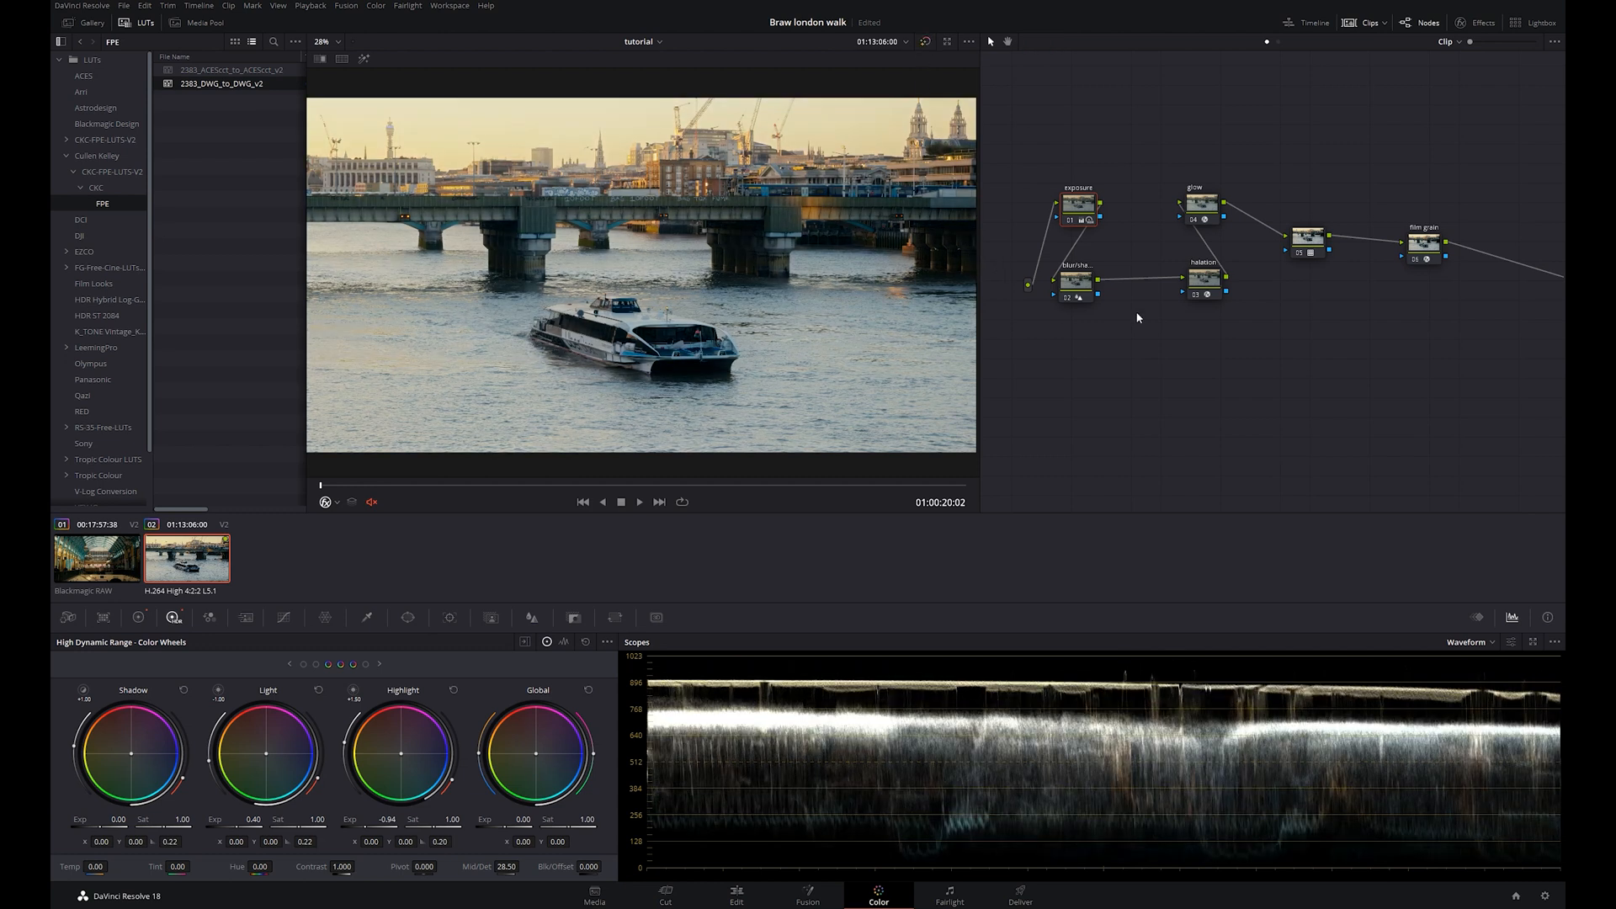
Set the boat clip's Glow effect Gain to 0.465 and compare the final grade with the original image
click(1215, 206)
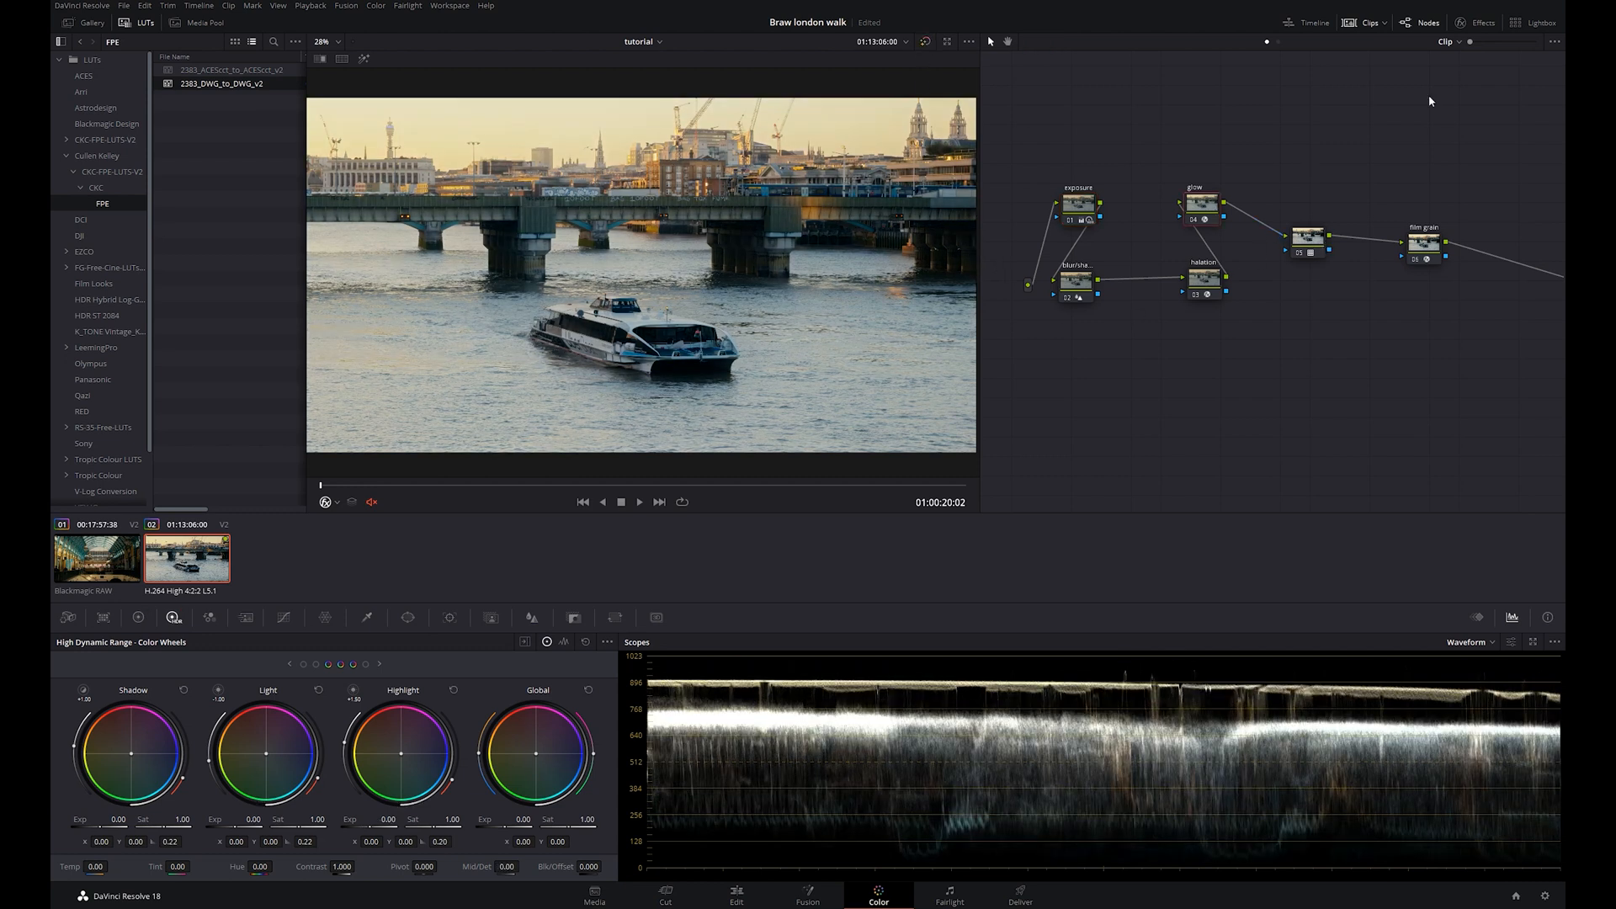
click(1484, 24)
drag(1500, 253, 1507, 252)
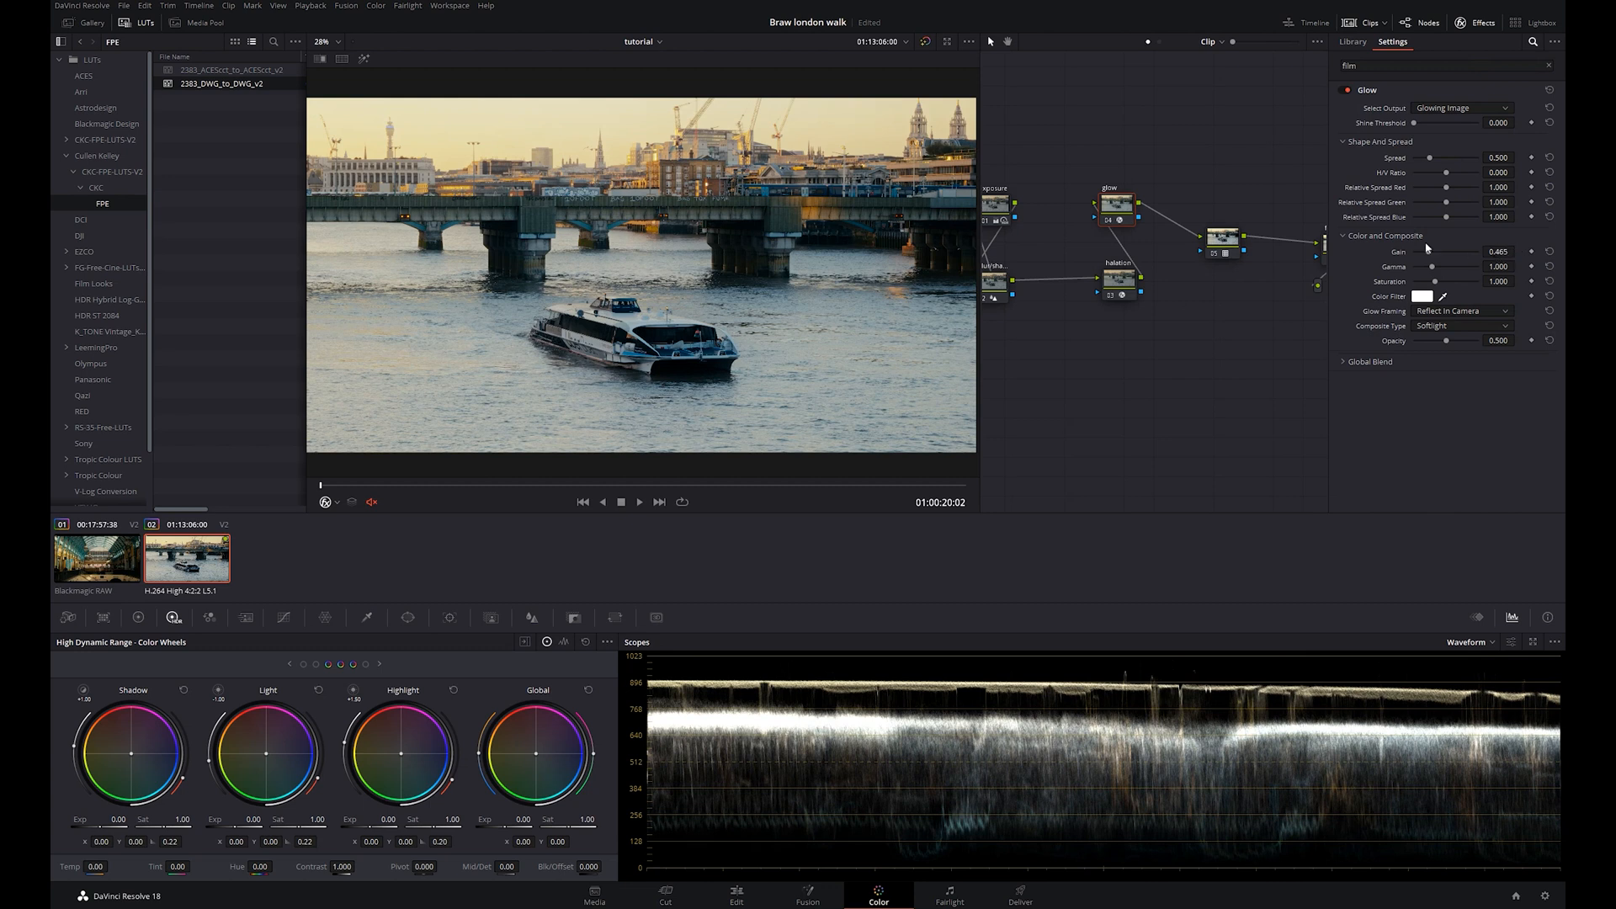
click(1479, 20)
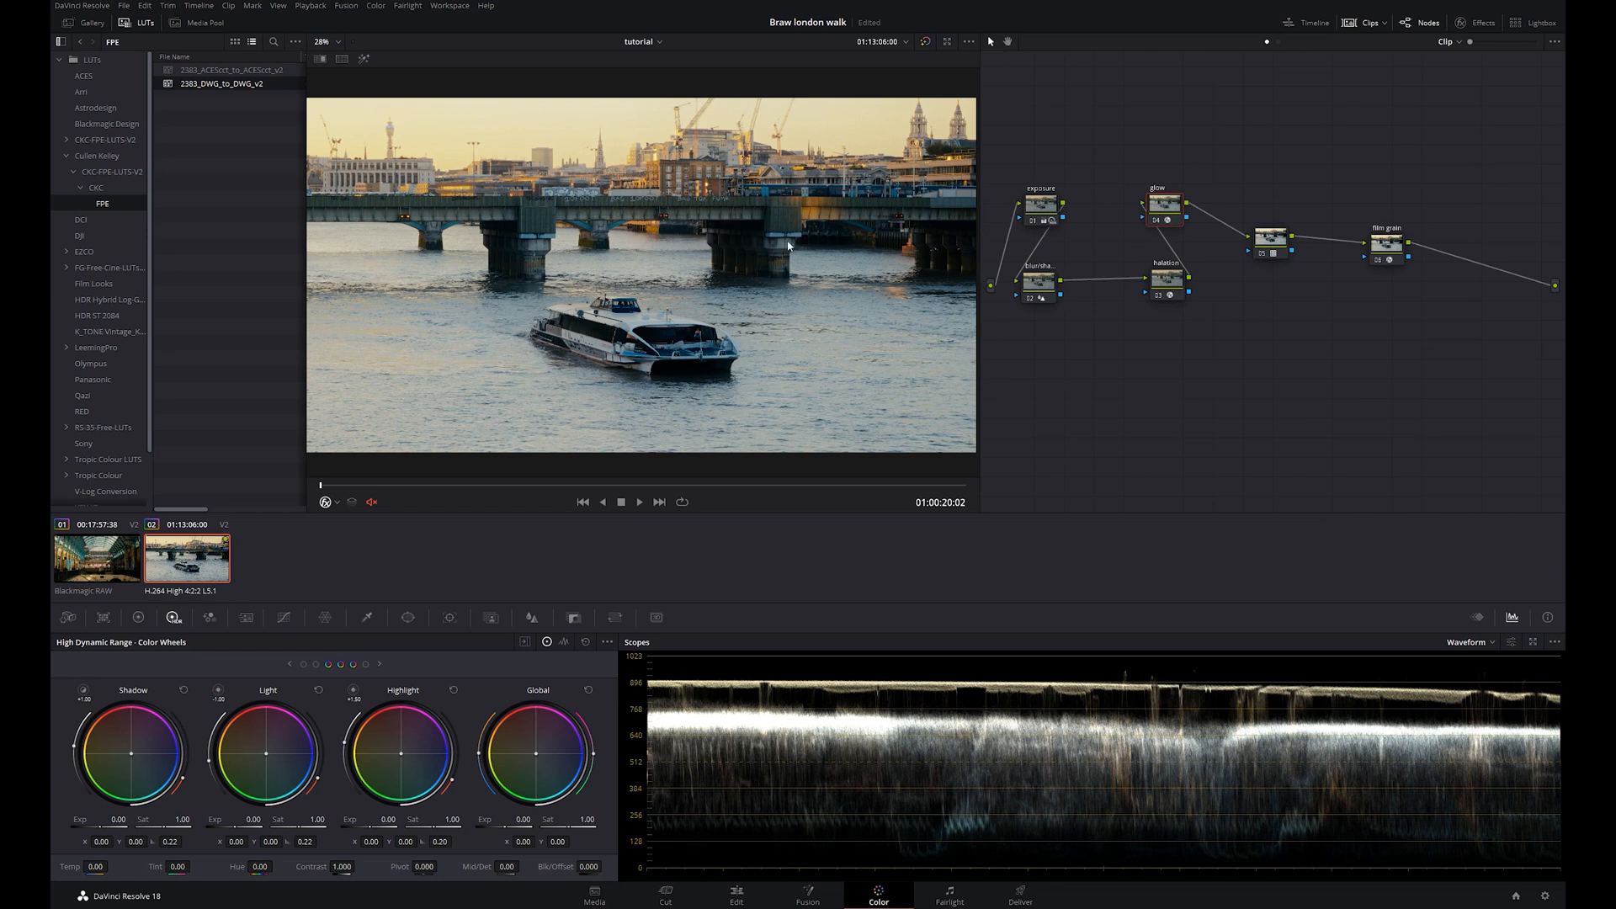
click(925, 41)
click(925, 41)
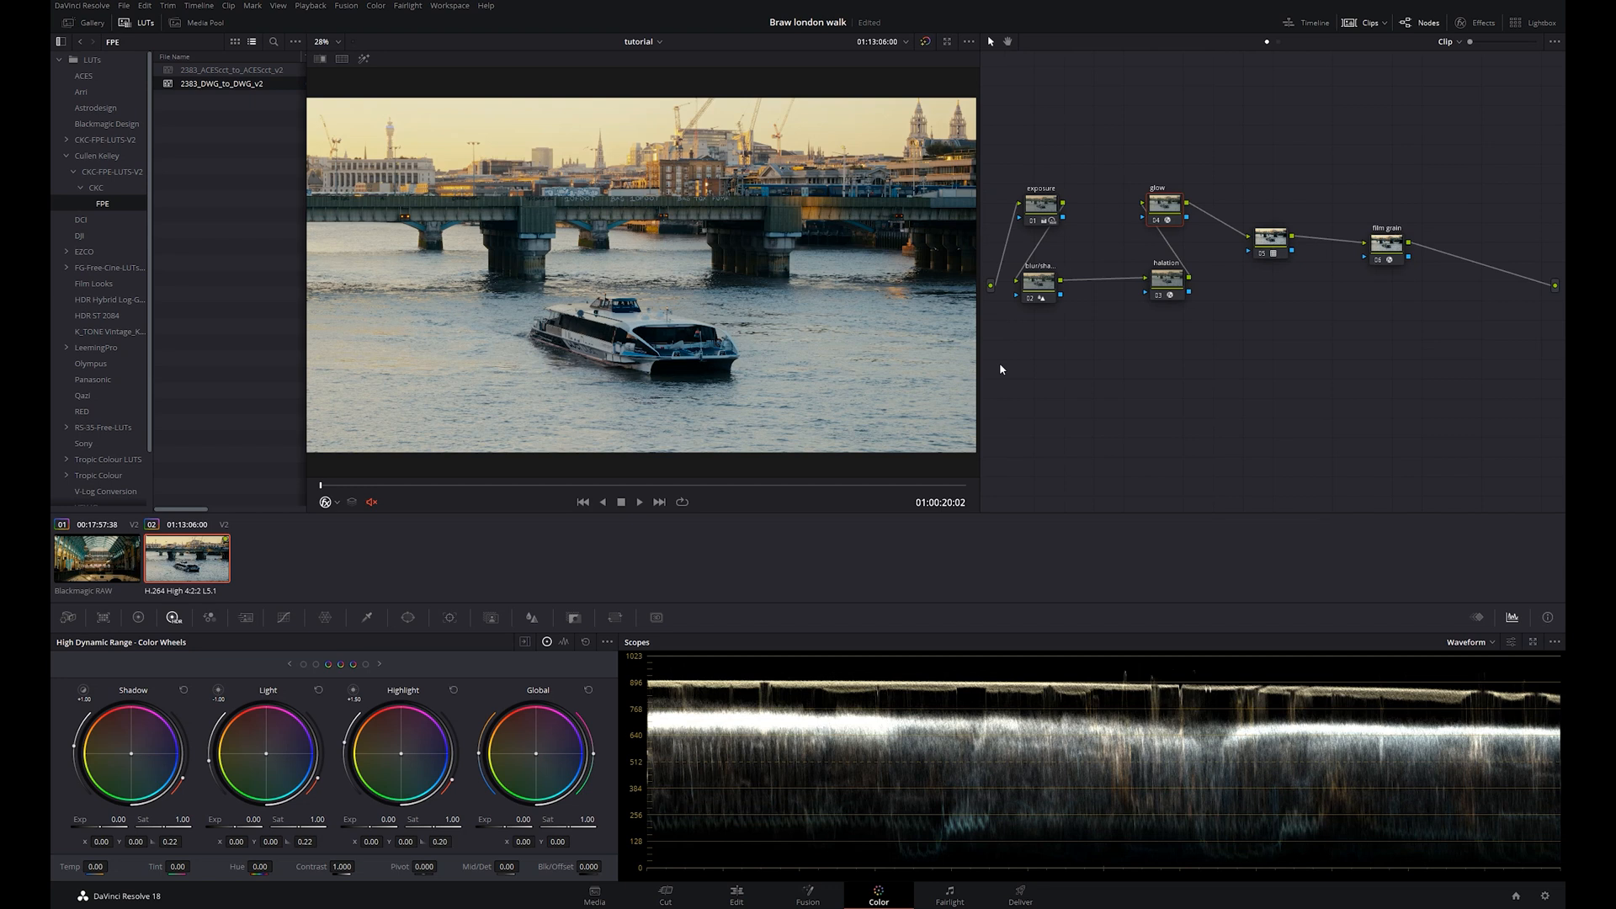